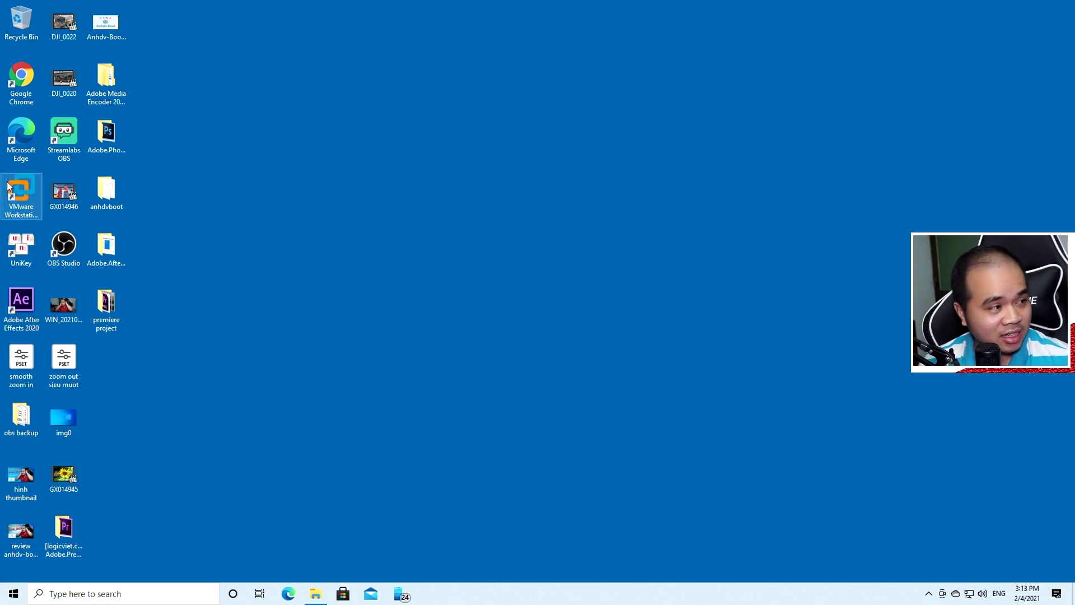
Open Google Chrome and search Google for "audacity"
double_click(26, 103)
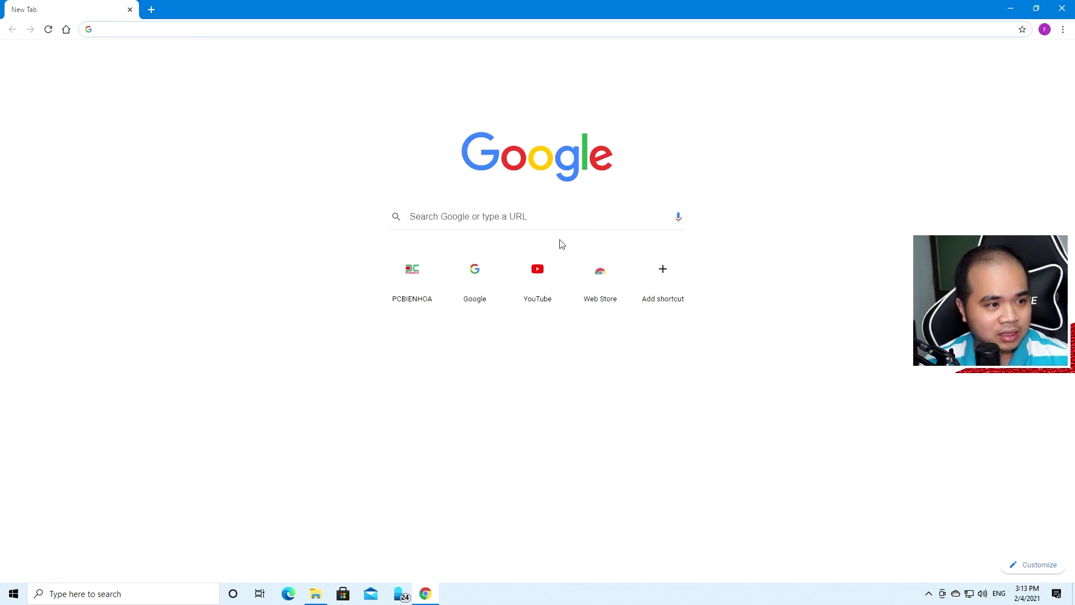
click(558, 225)
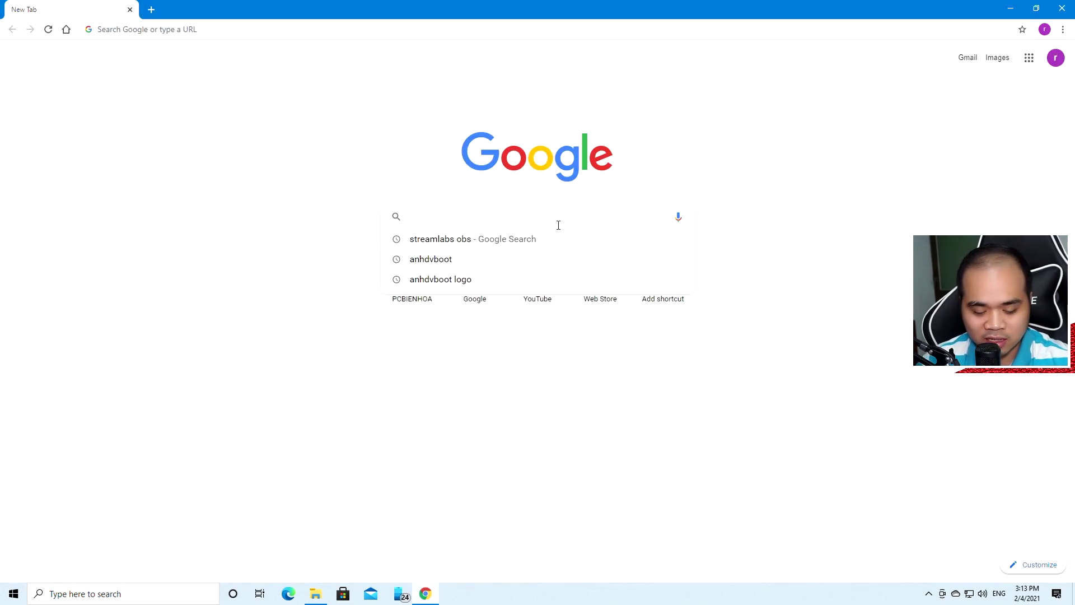
text(audacity)
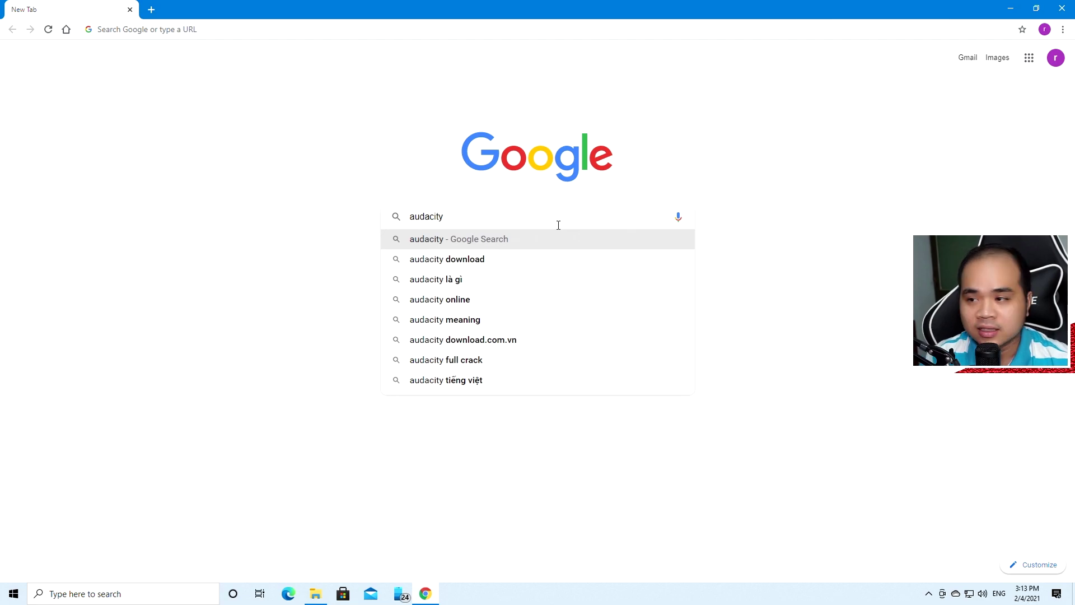
key(Return)
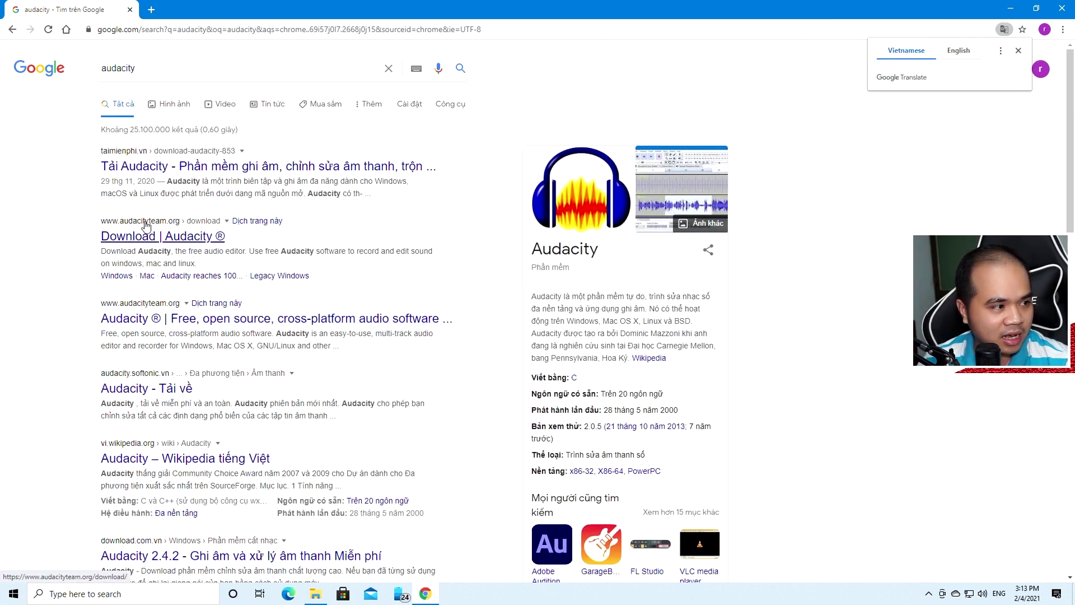
Go to the Windows download page on audacityteam.org and download the Audacity 2.4.2 installer from FossHub
click(180, 236)
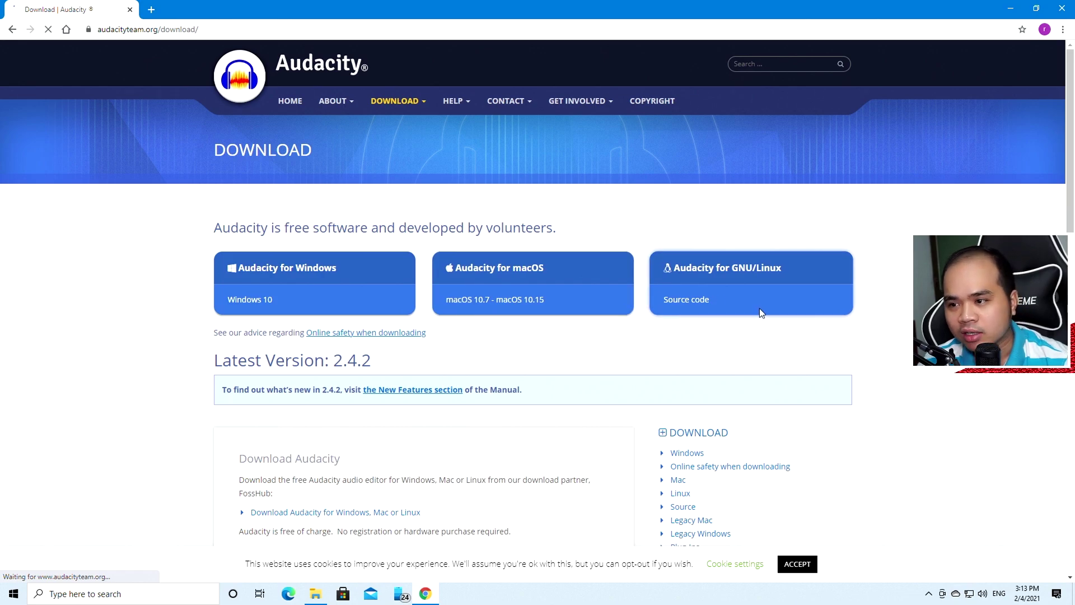
click(276, 271)
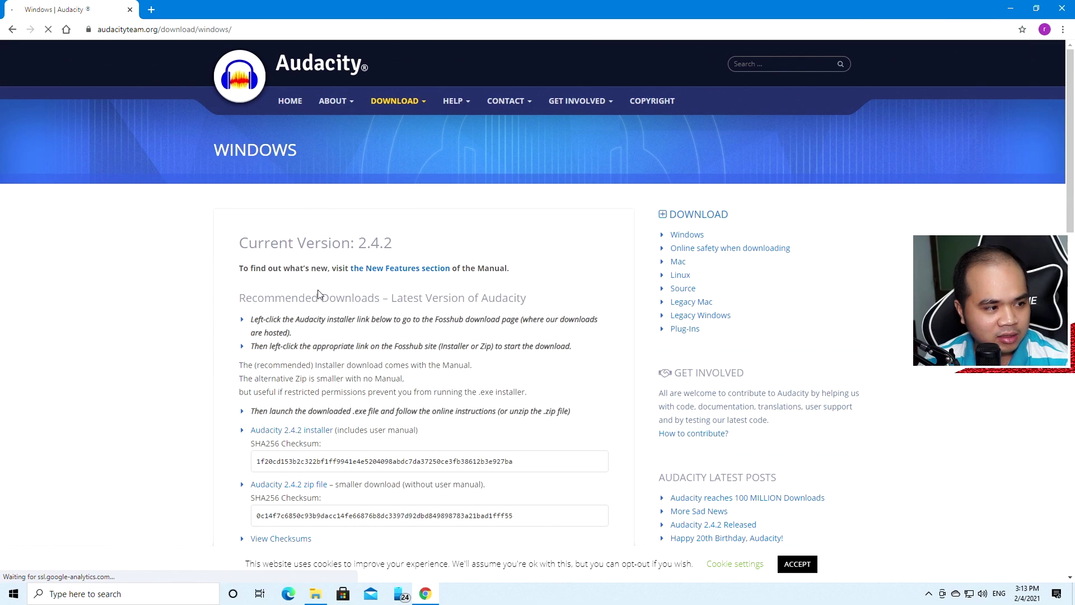
scroll(323, 374, down, 1)
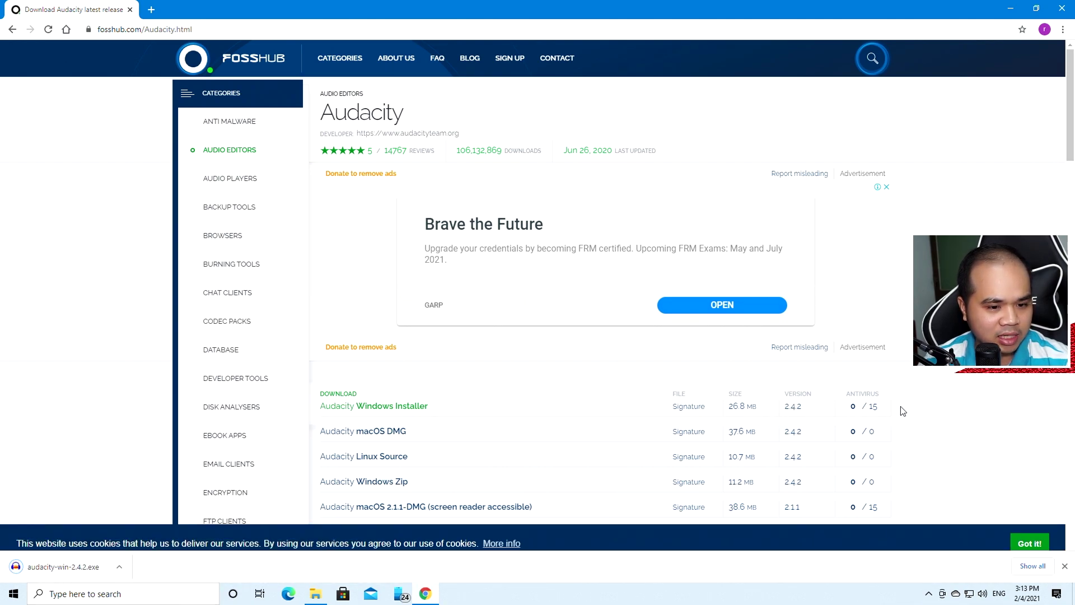
Run the downloaded audacity-win-2.4.2.exe in English and install Audacity with the default options, including a desktop shortcut
click(81, 566)
click(567, 307)
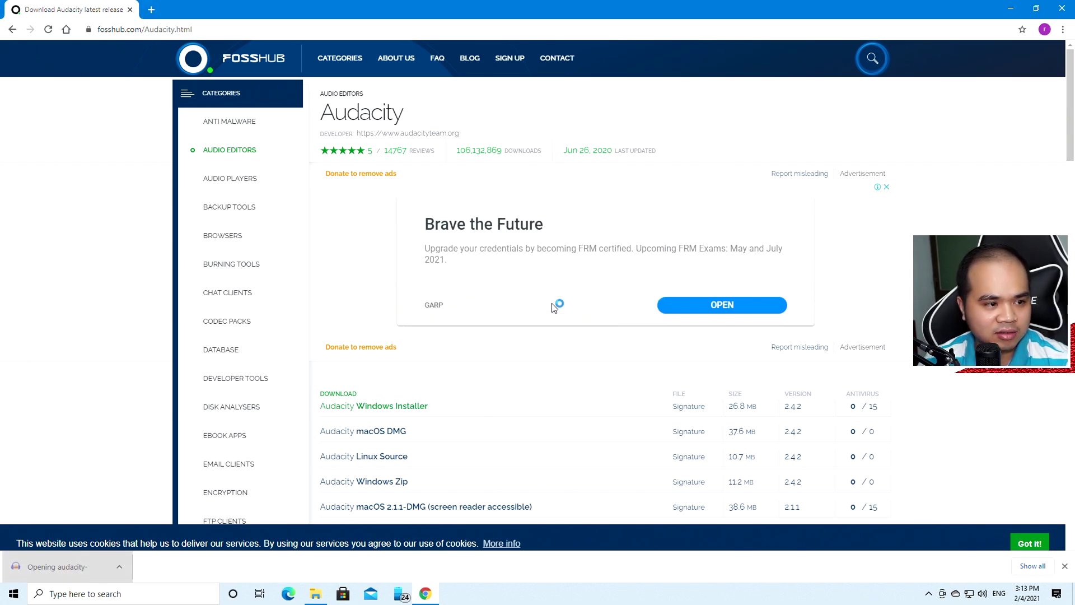
click(484, 378)
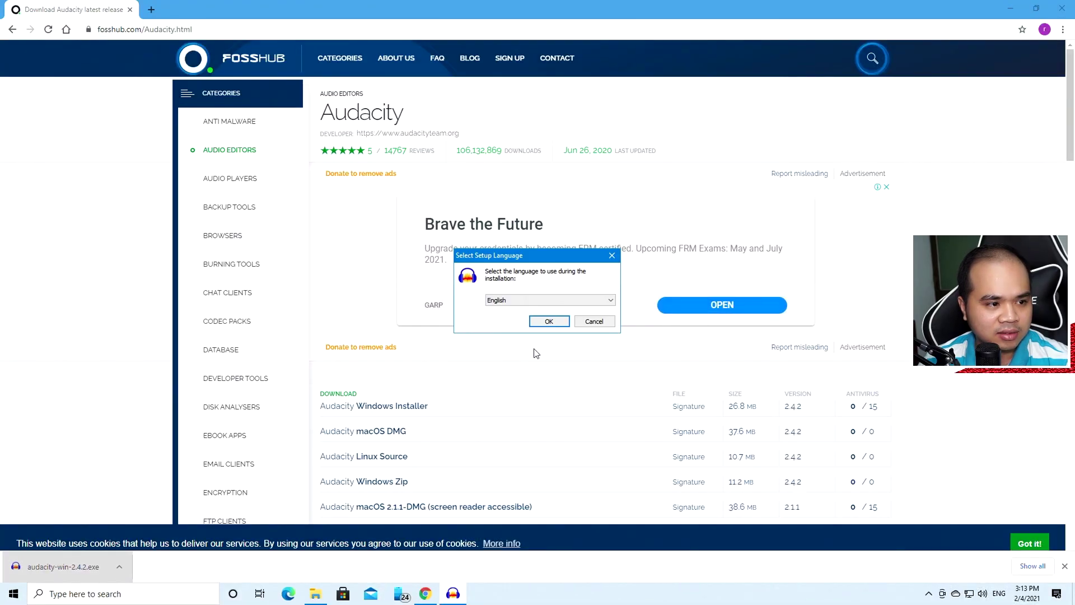
click(548, 323)
click(599, 386)
click(597, 387)
click(597, 388)
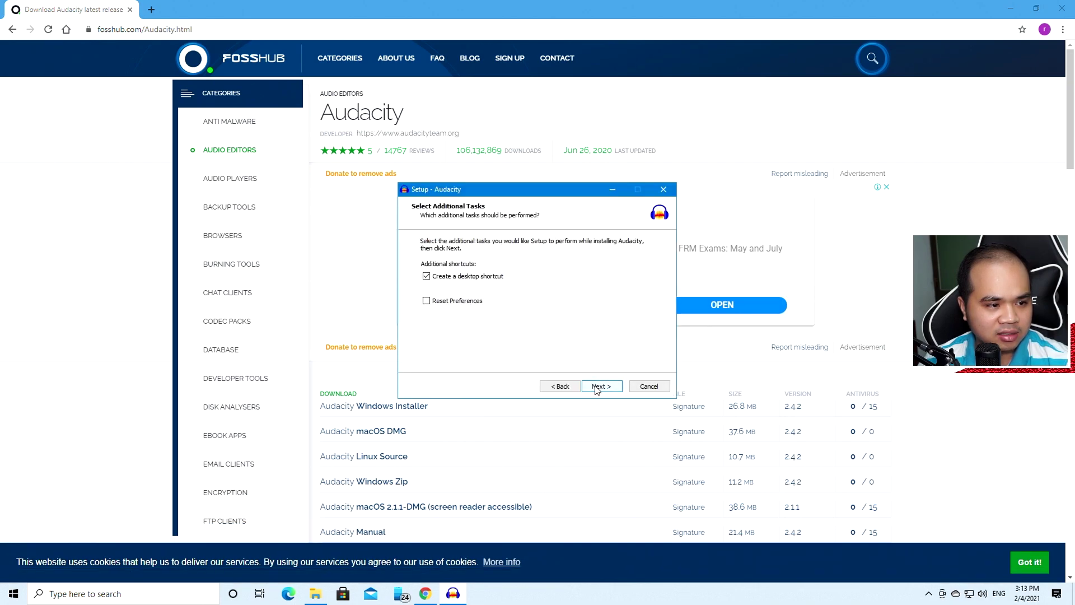
click(598, 388)
click(598, 388)
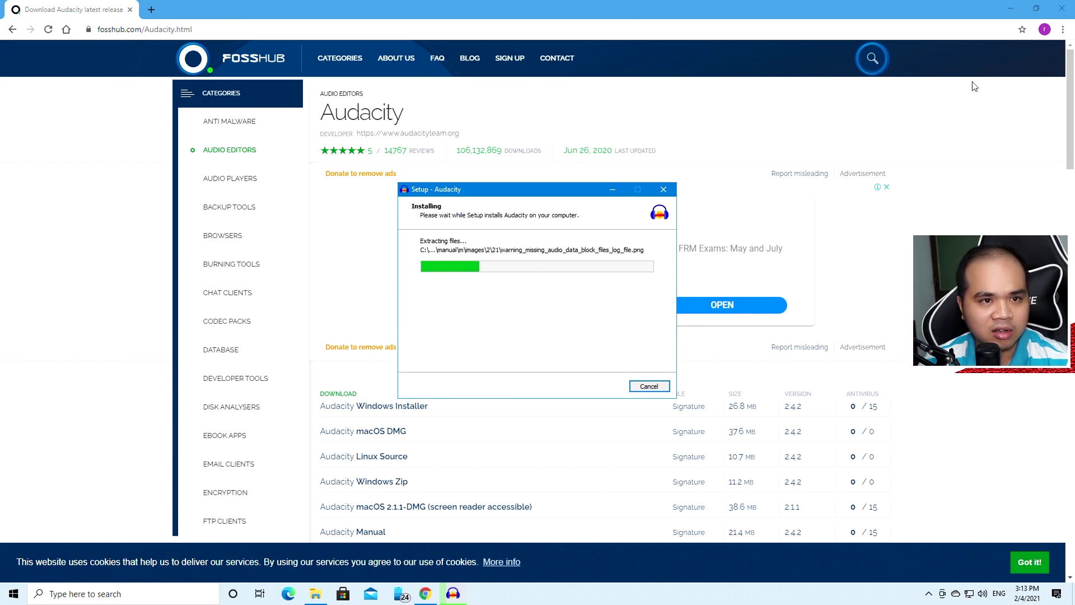
Close the browser, finish the setup with Launch Audacity enabled, and dismiss the welcome dialog so it no longer shows at start up
click(1062, 8)
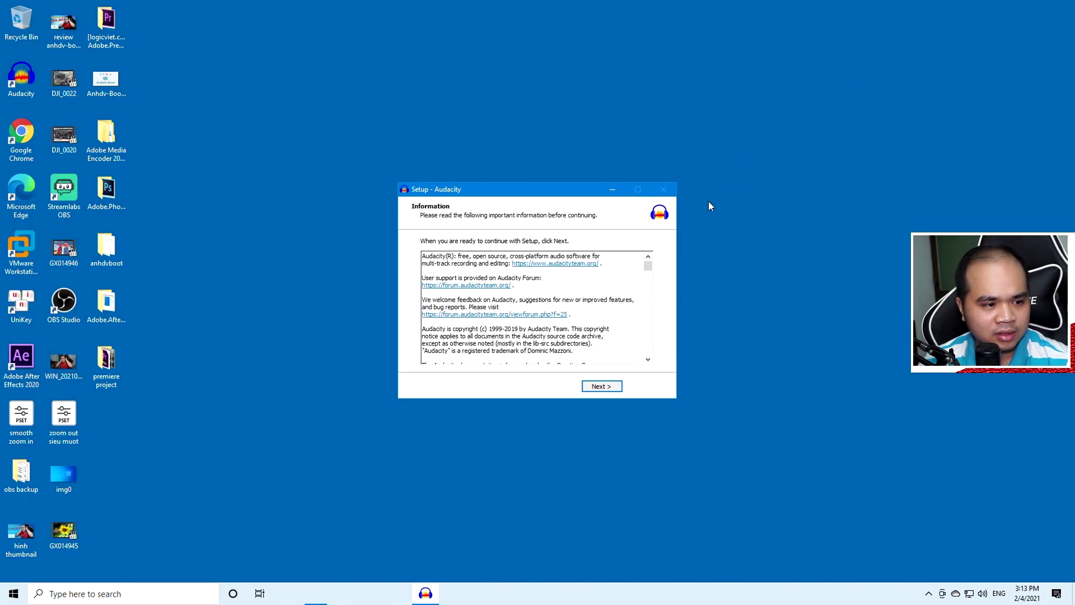
click(620, 389)
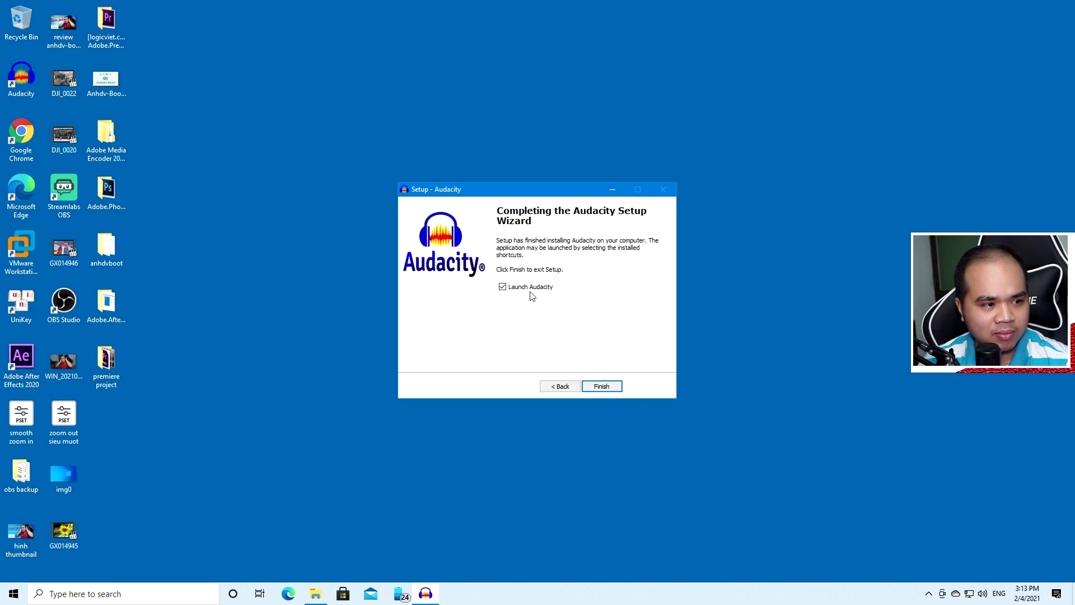
click(610, 392)
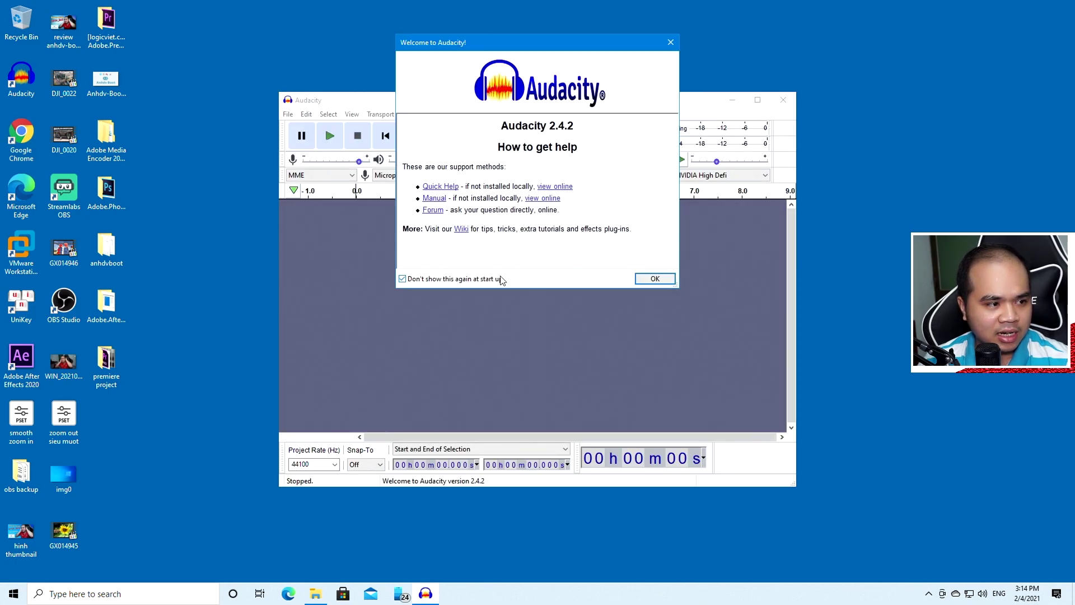
click(653, 278)
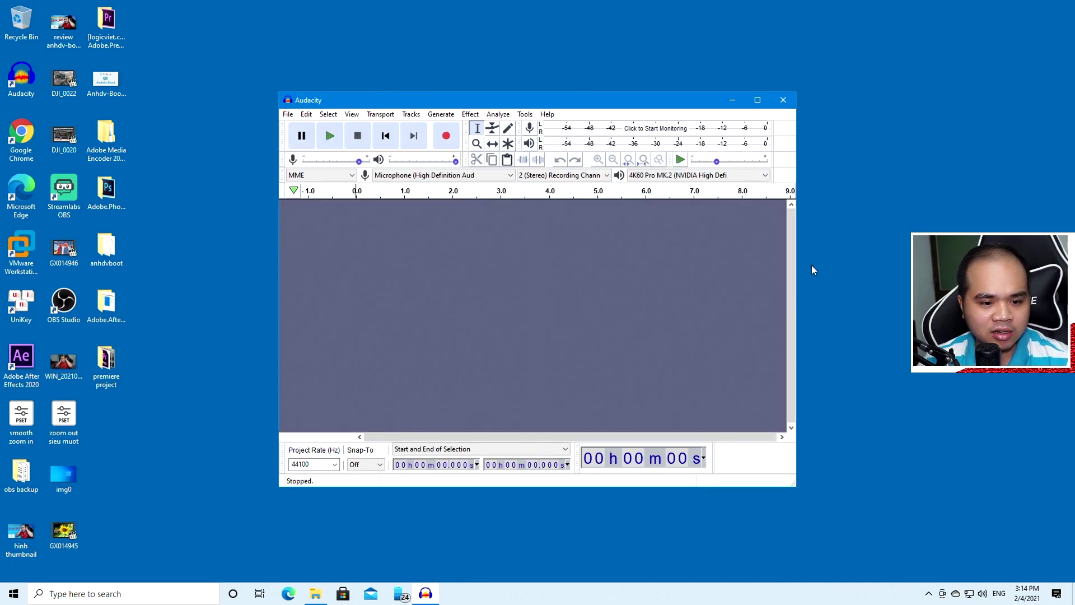
Open the Windows Control Panel and bring up its Sound settings
right_click(982, 596)
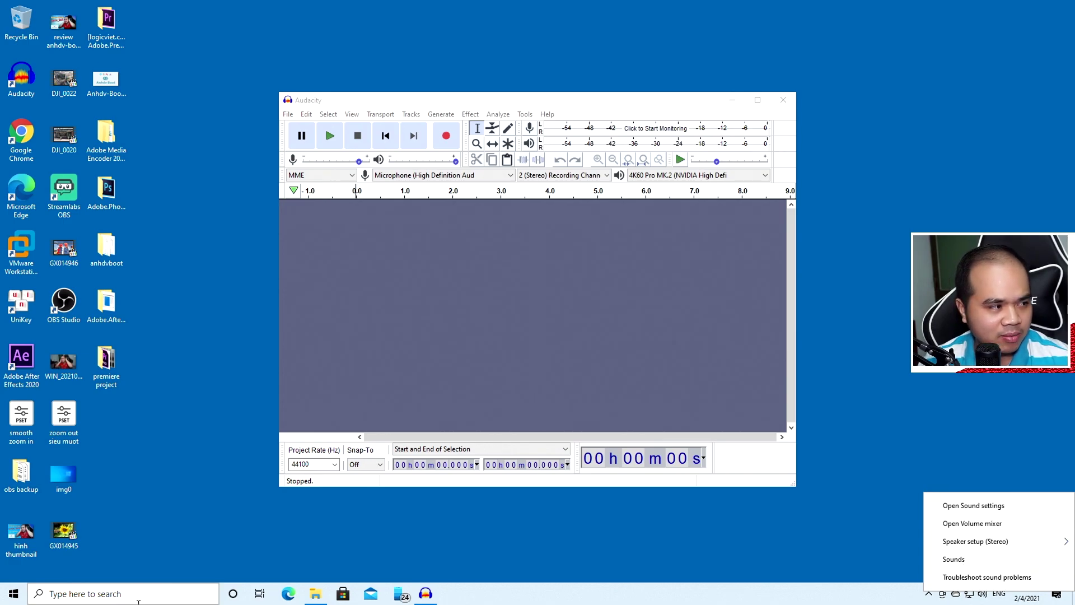
click(194, 597)
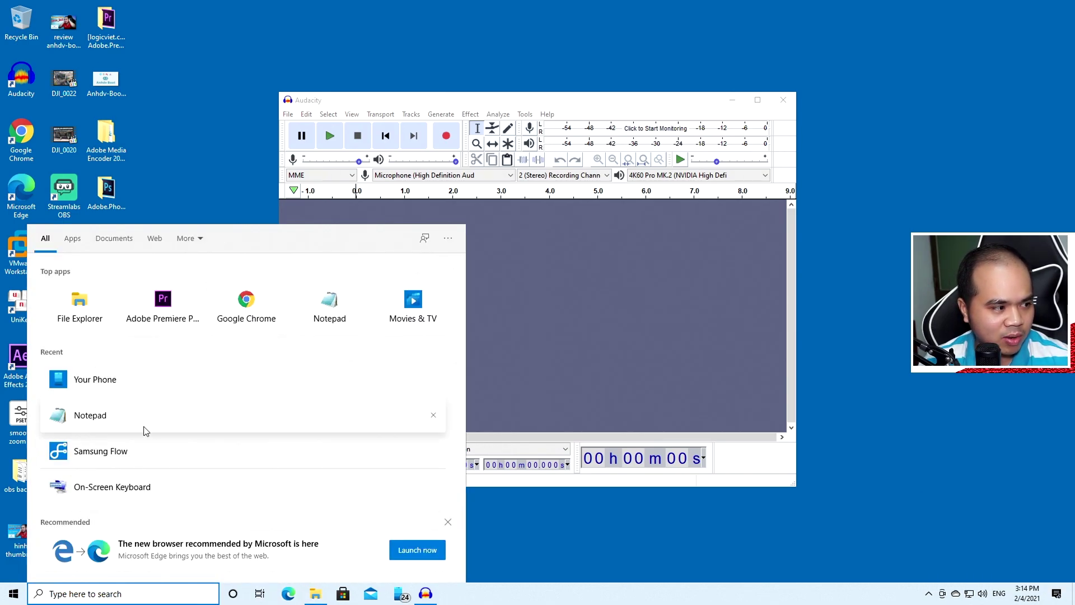
text(contro)
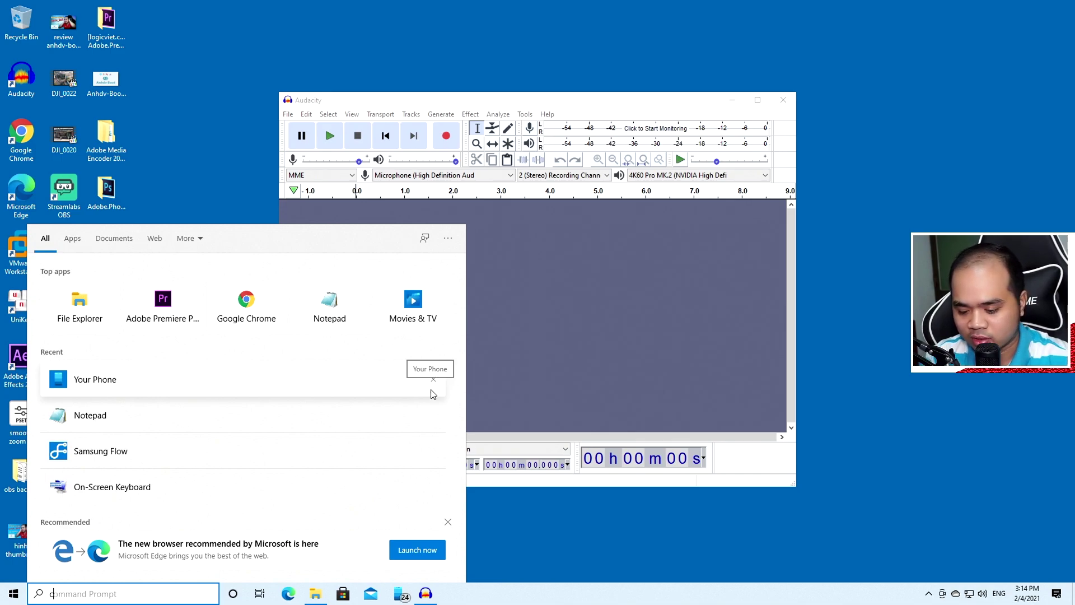
click(340, 303)
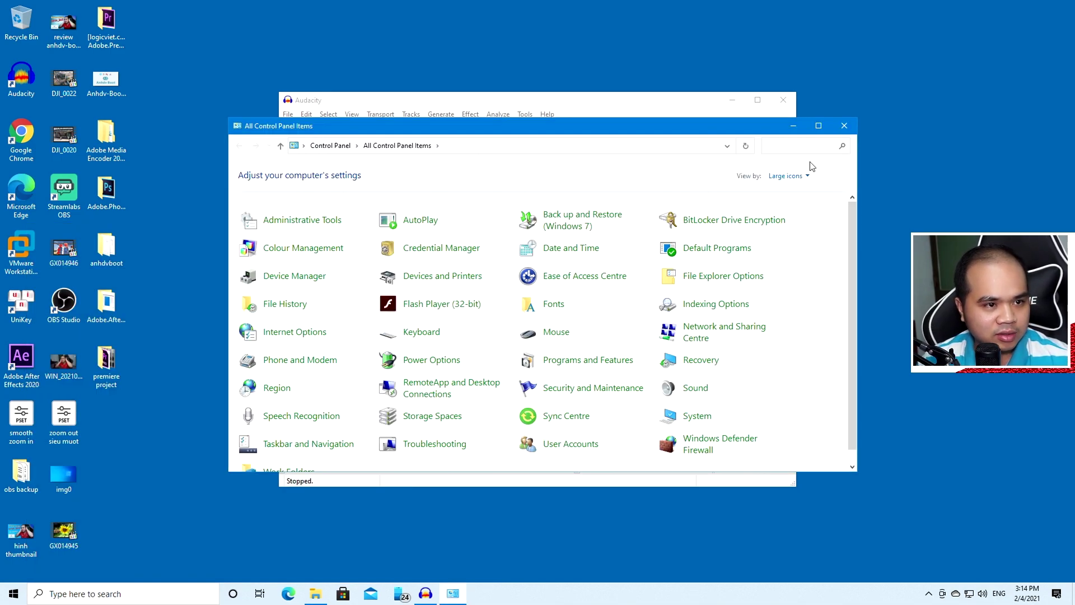
click(818, 126)
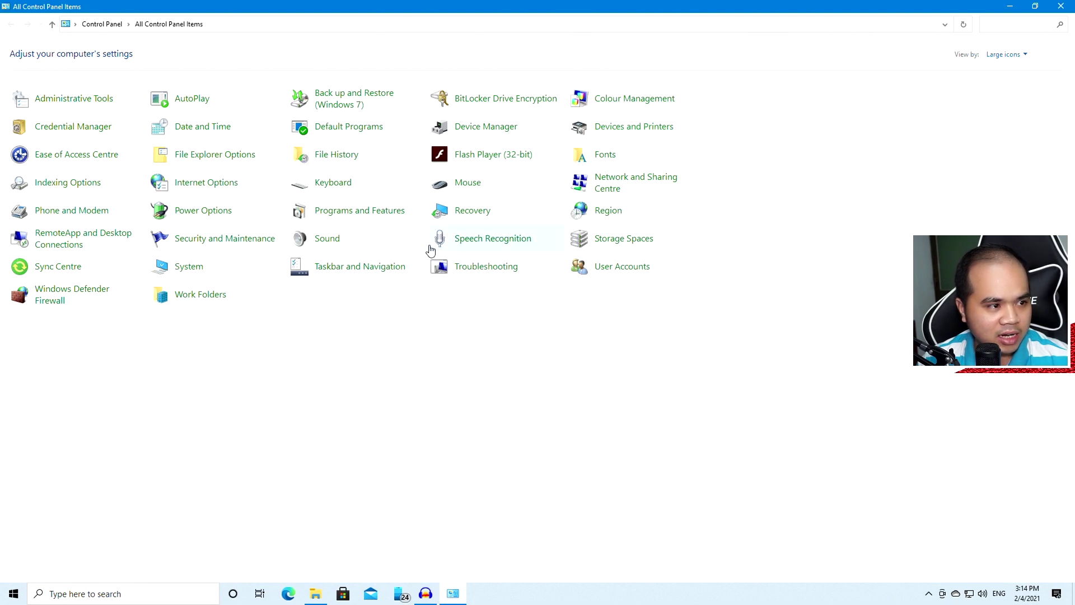
click(327, 239)
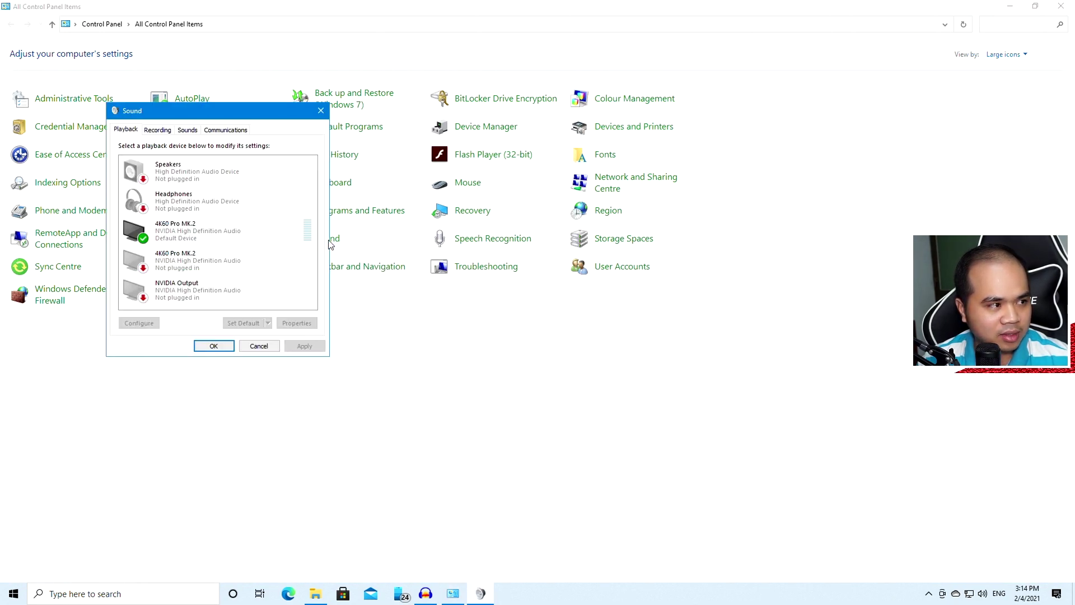
Set the default recording microphone's boost to +20.0 dB and its level to 100, saving the changes and closing the Control Panel
click(158, 130)
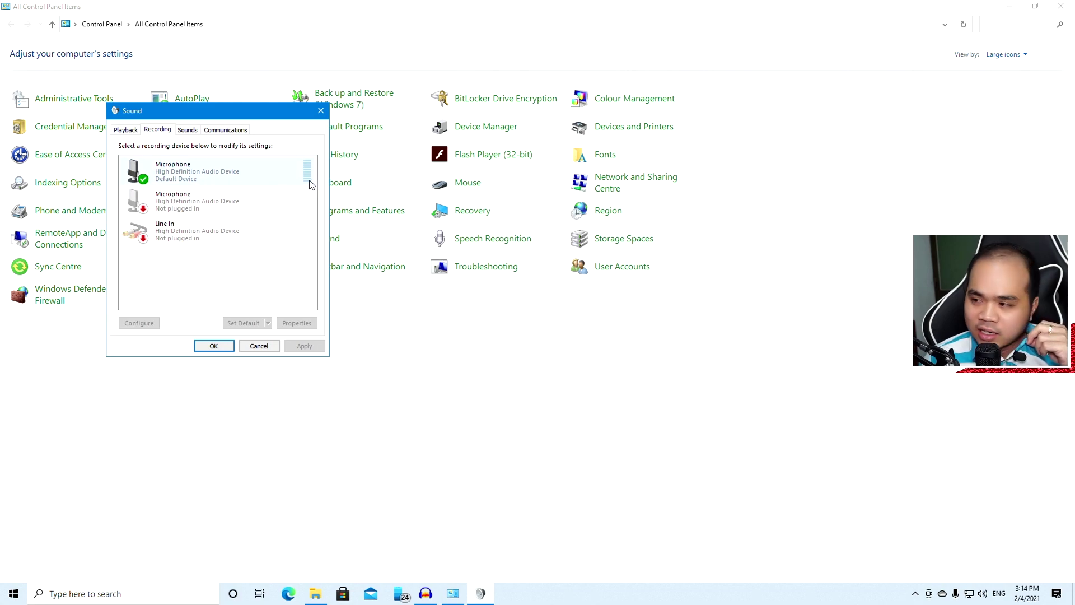
double_click(269, 180)
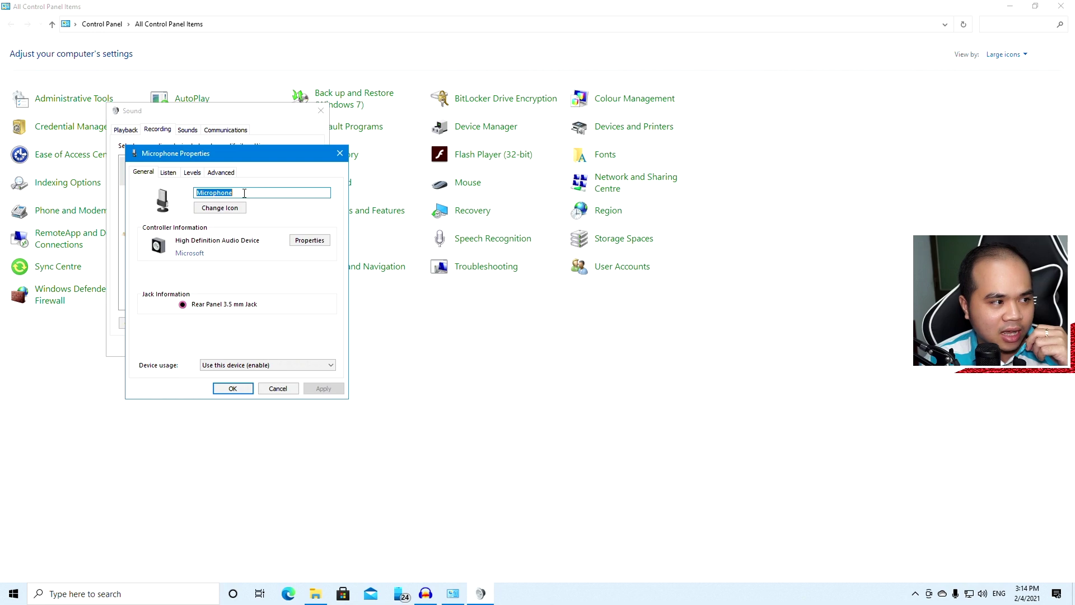
click(192, 173)
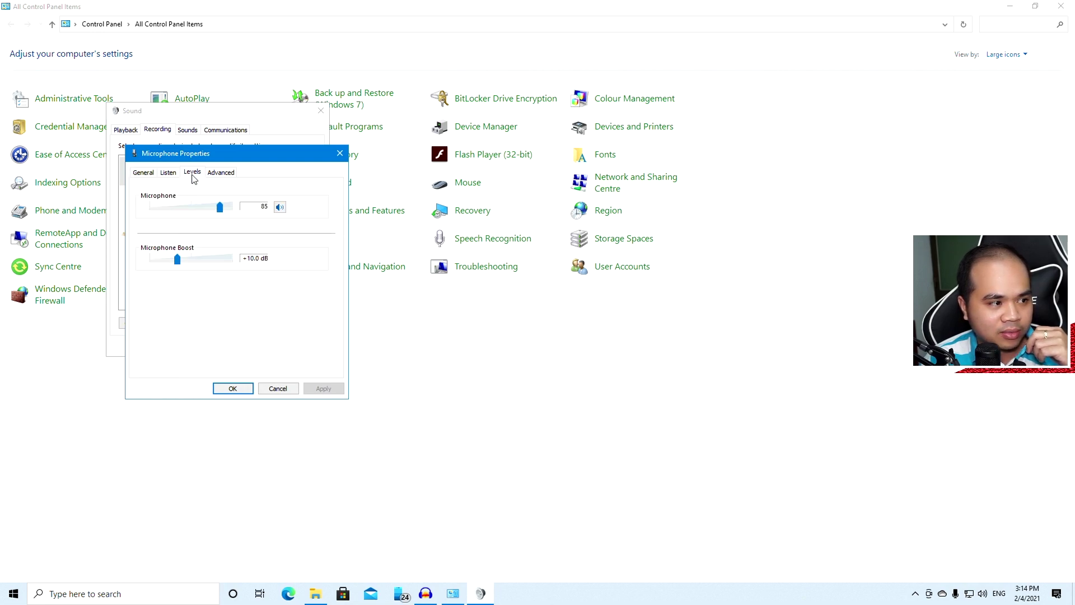
drag(178, 260, 204, 260)
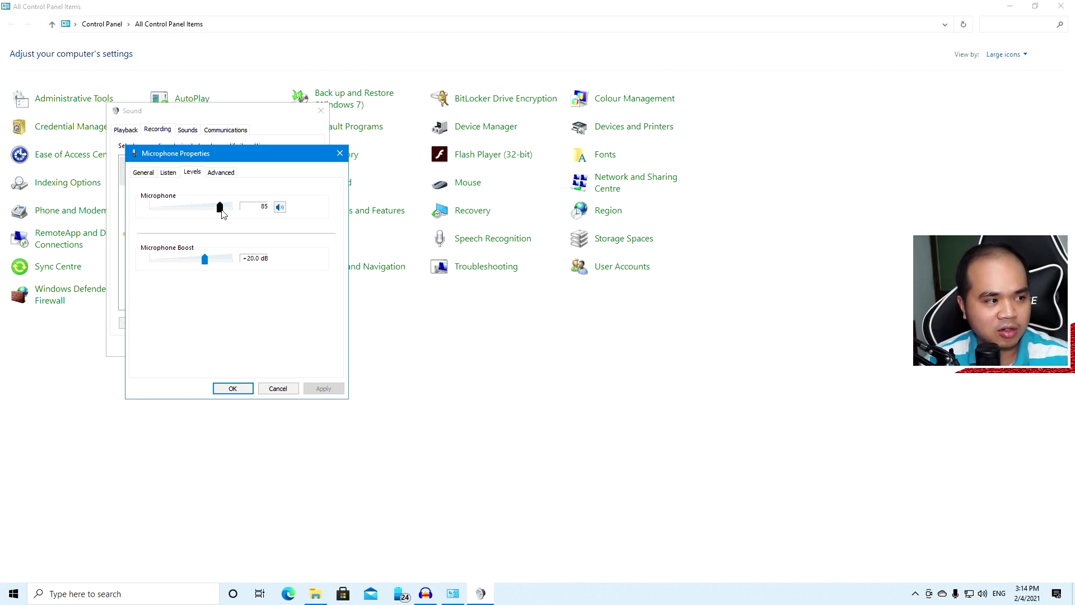
drag(220, 207, 244, 215)
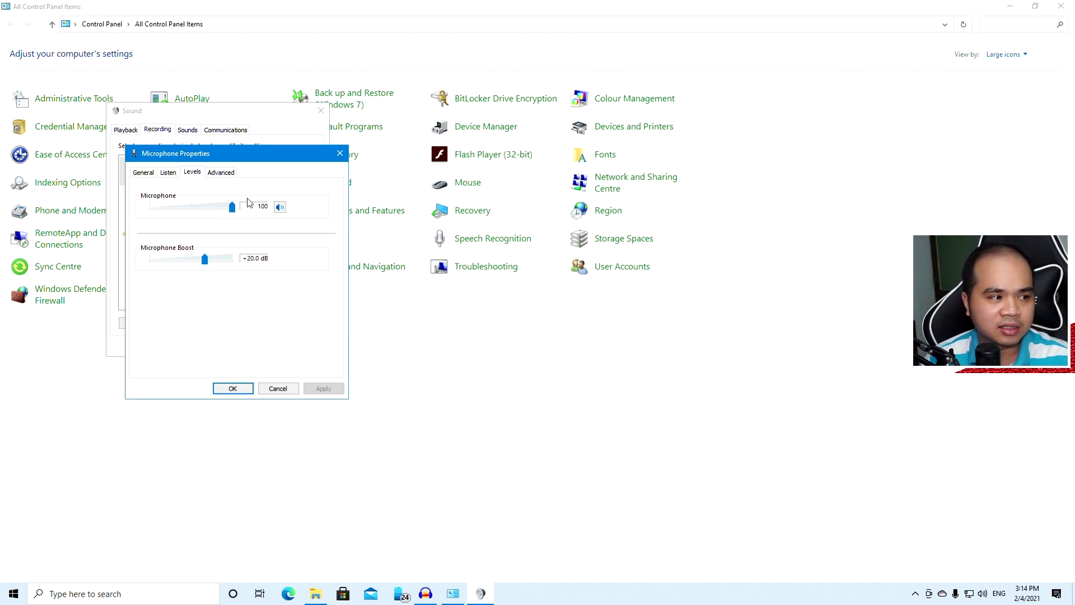
click(240, 388)
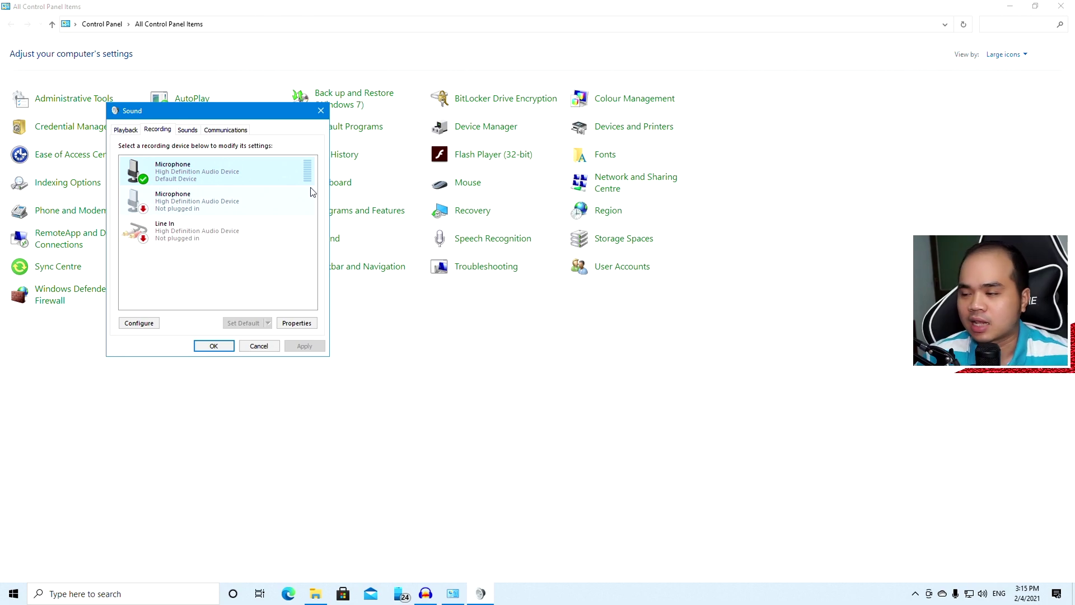
click(221, 346)
click(1060, 6)
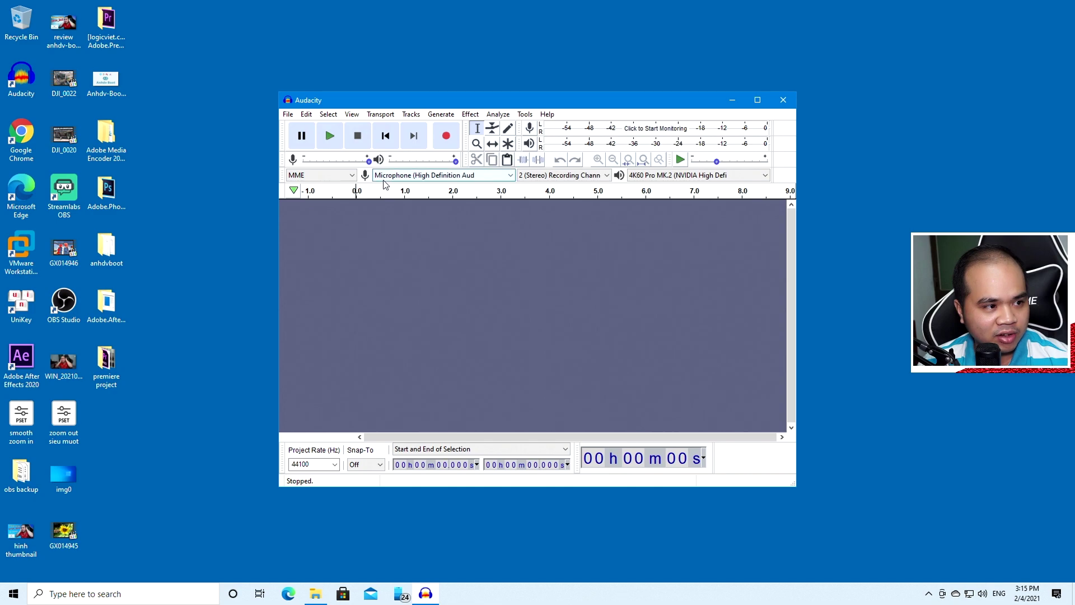
Examine the devices listed under Sound, video and game controllers in Device Manager
click(415, 176)
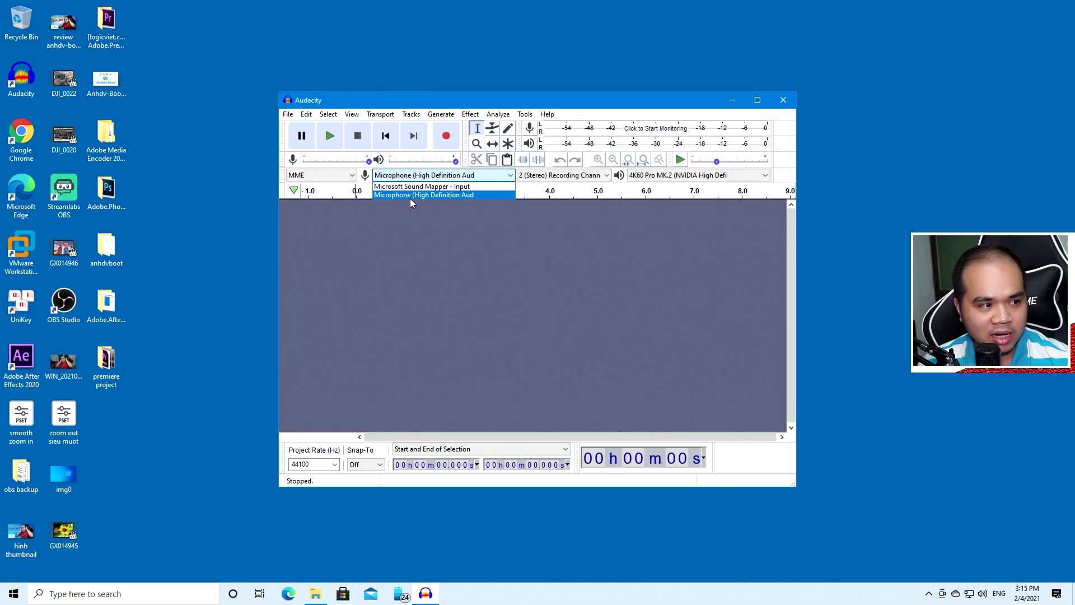
right_click(13, 594)
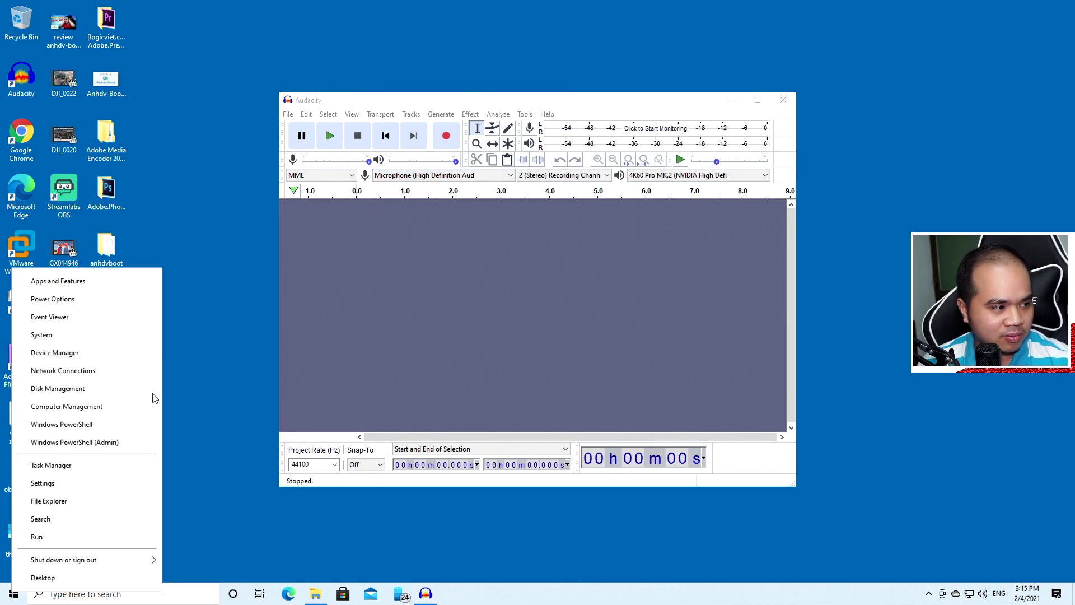
click(56, 353)
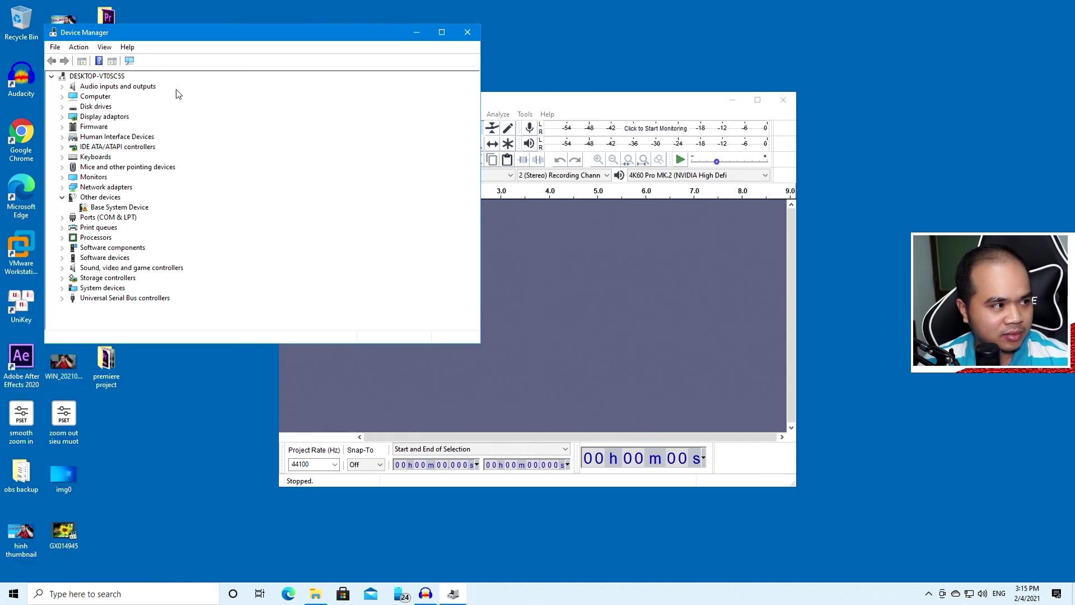
double_click(96, 271)
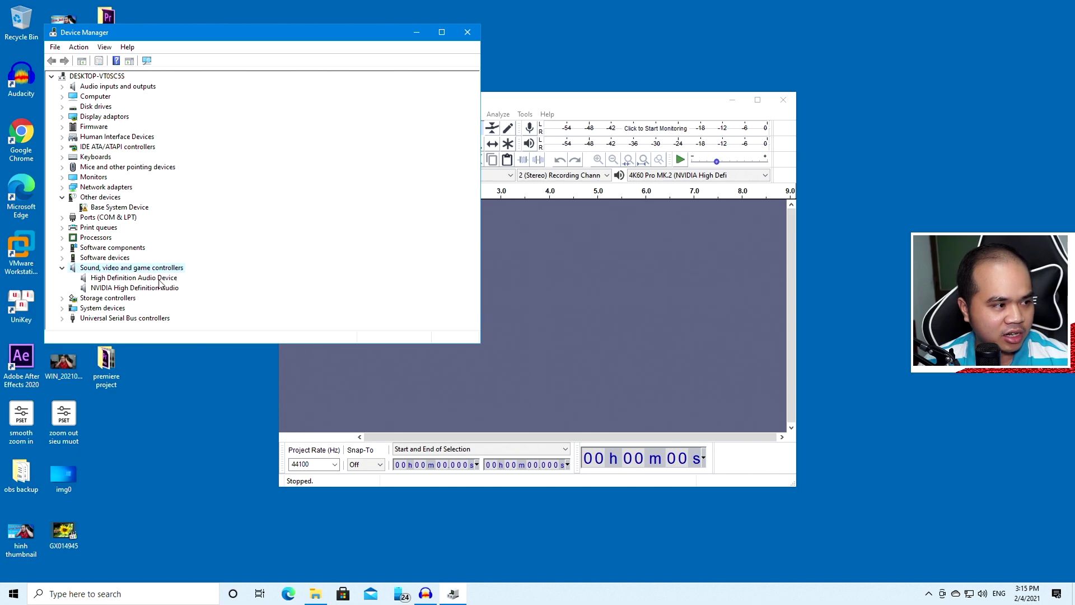
Return to Audacity and choose the High Definition Audio microphone as the recording device
click(575, 104)
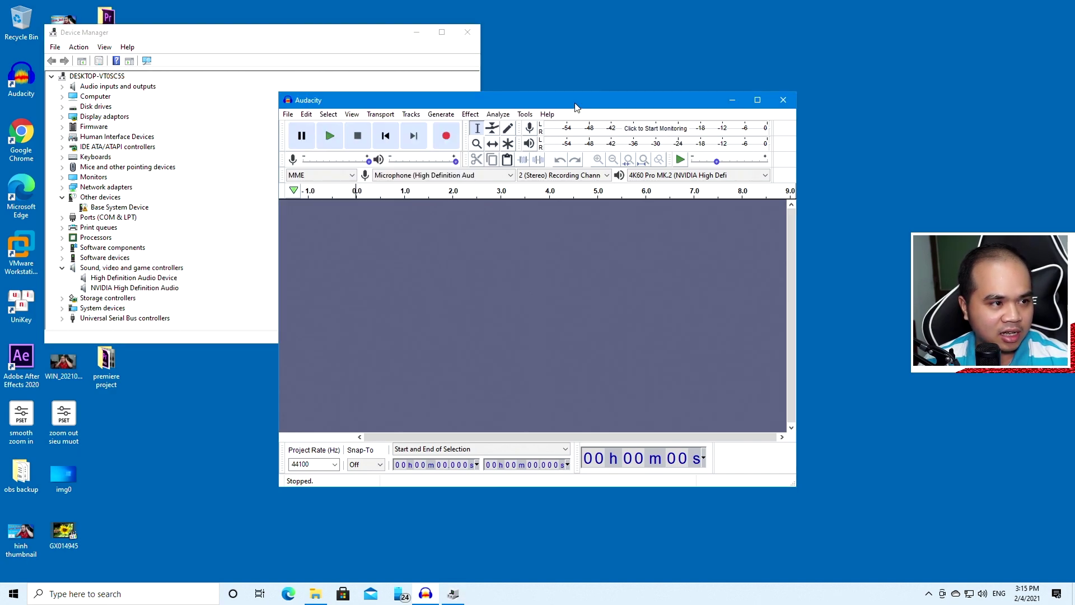
click(434, 175)
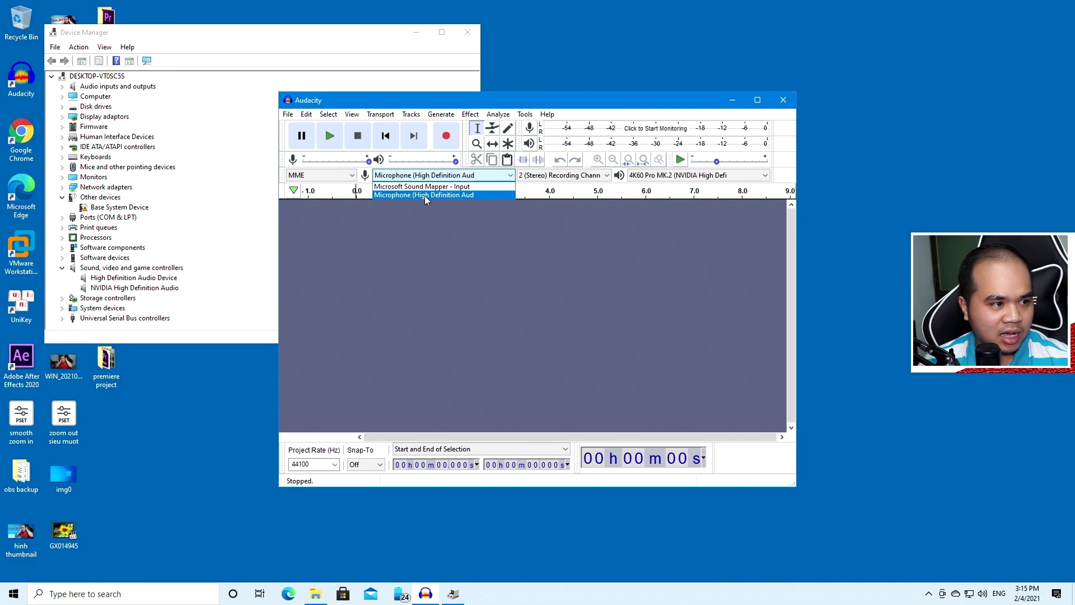
click(467, 196)
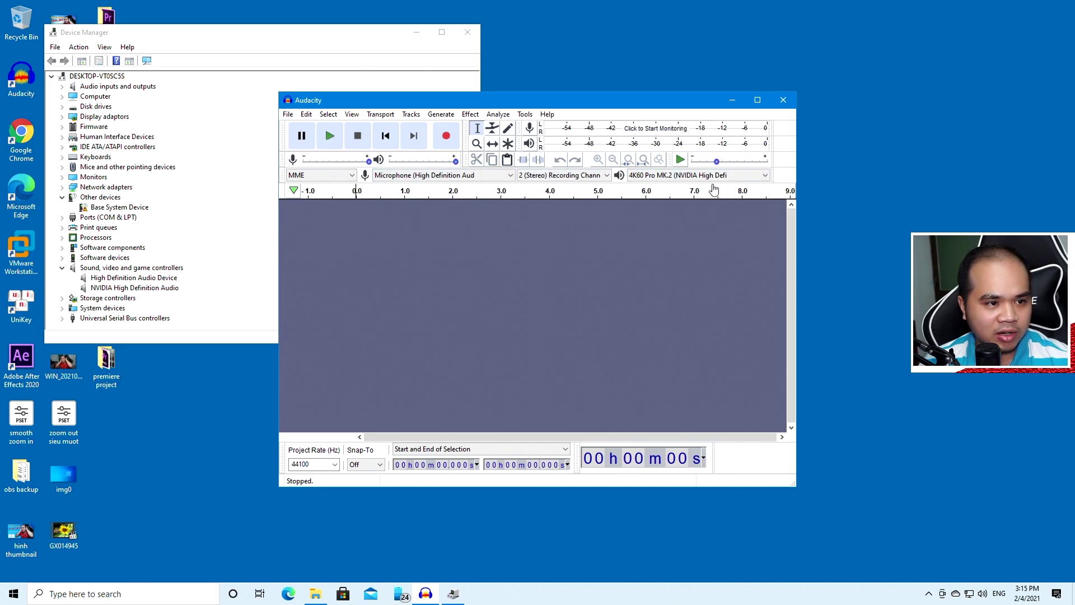
Close Device Manager and record a voice sample of about 10 seconds in Audacity
click(380, 50)
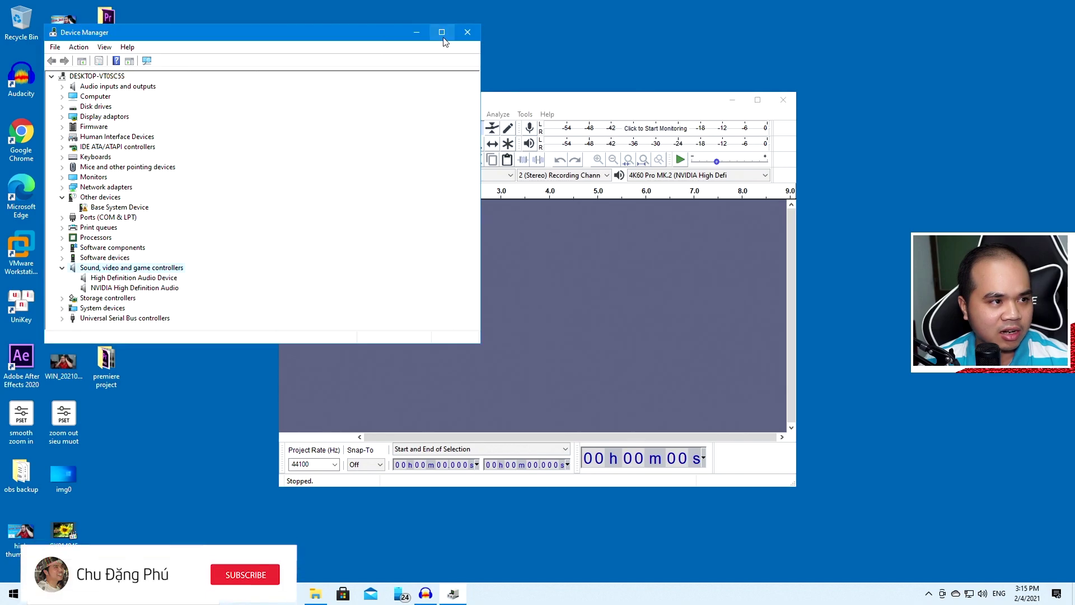
click(468, 32)
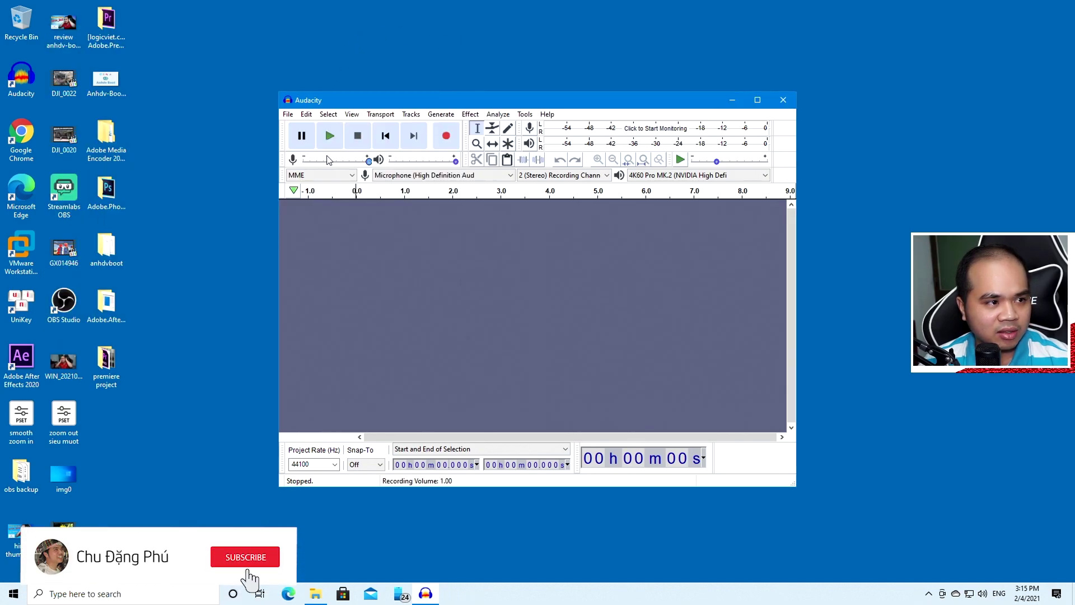
click(447, 140)
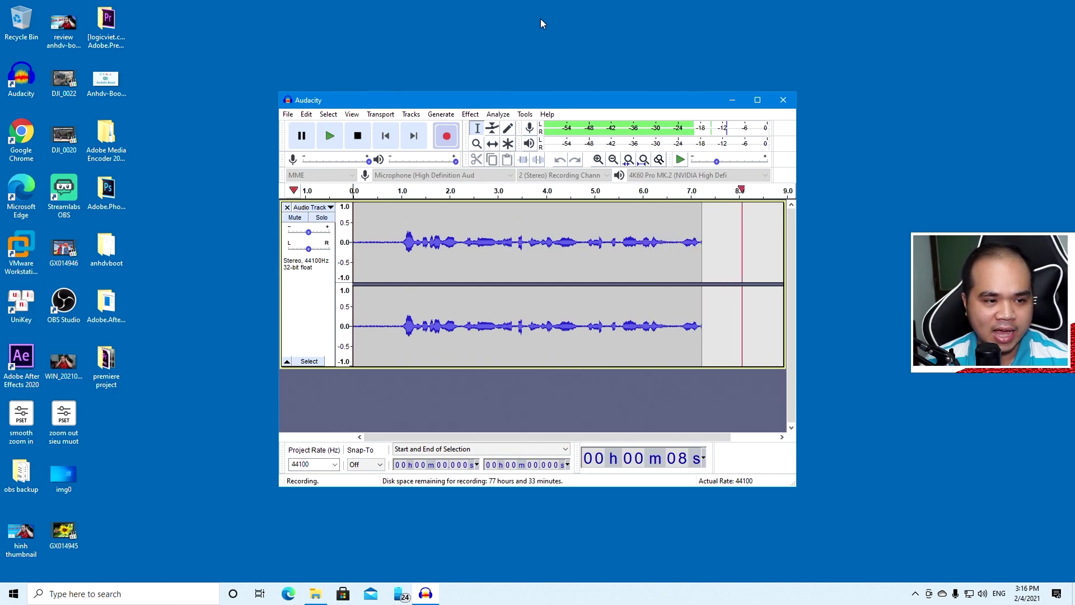
click(363, 138)
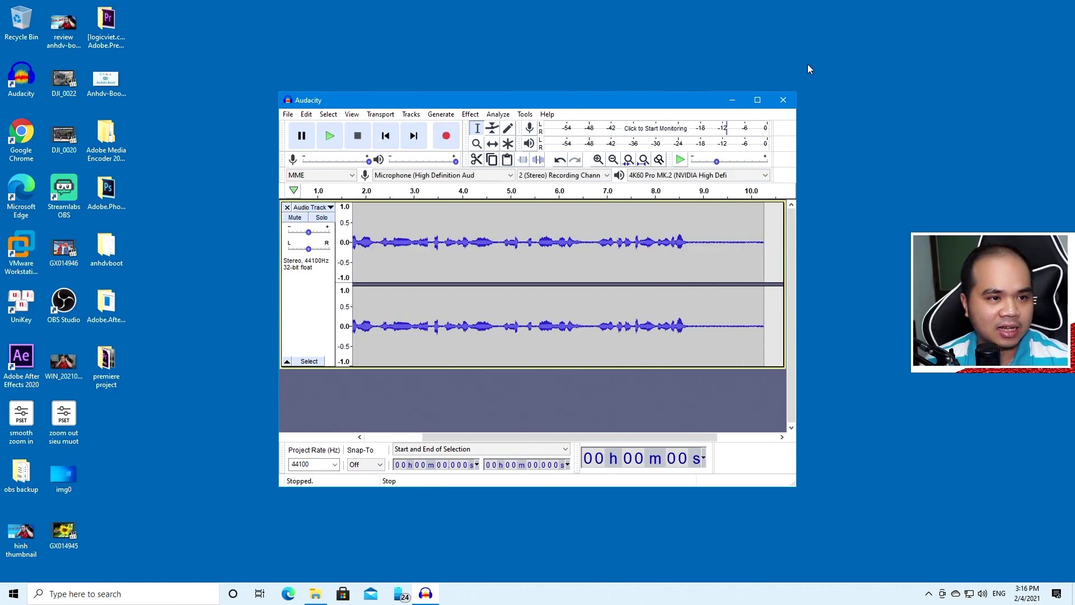
Maximize the Audacity window and play back the voice recording from about 0.98 s, just before the speech begins
click(757, 99)
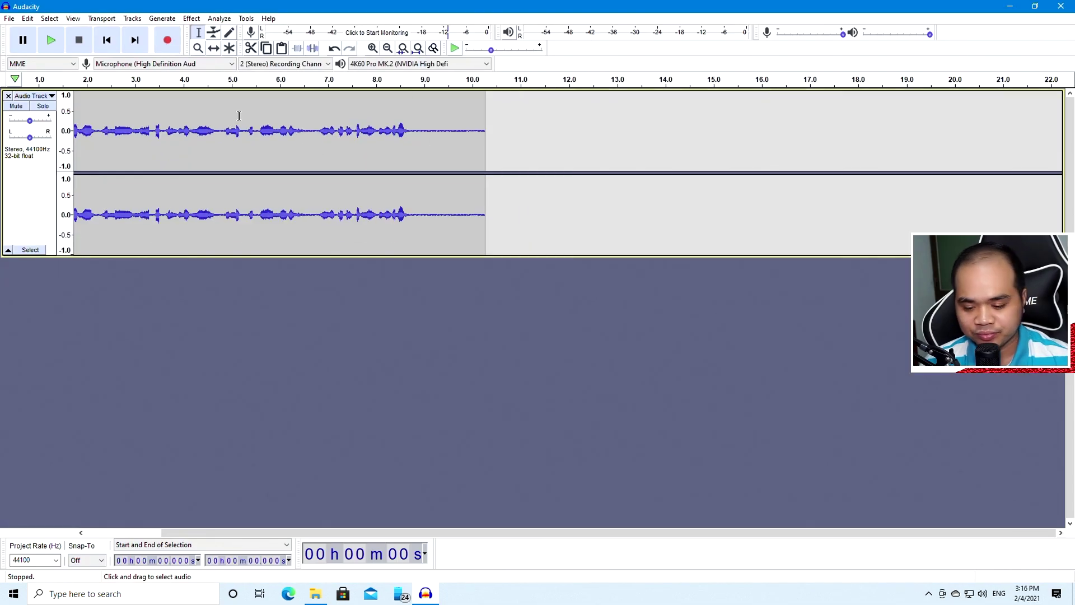
drag(245, 533, 108, 533)
click(122, 124)
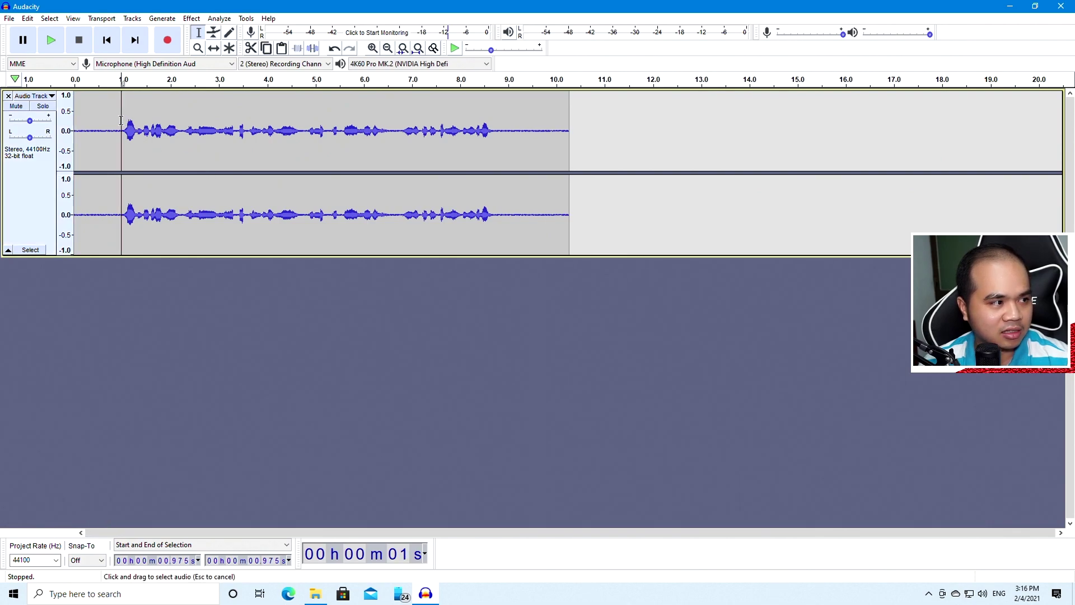
click(52, 42)
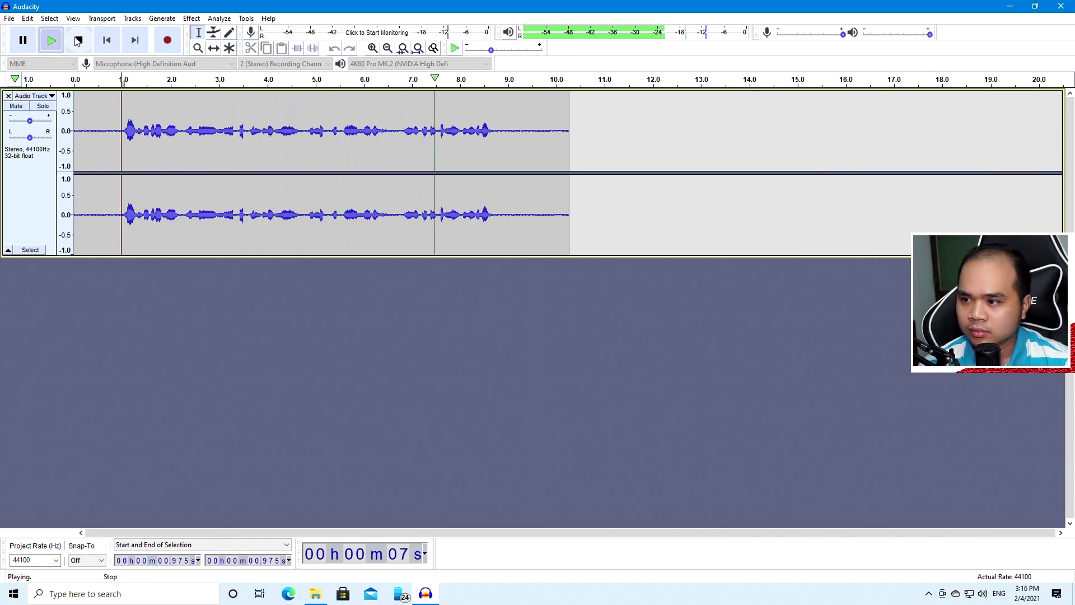
click(78, 41)
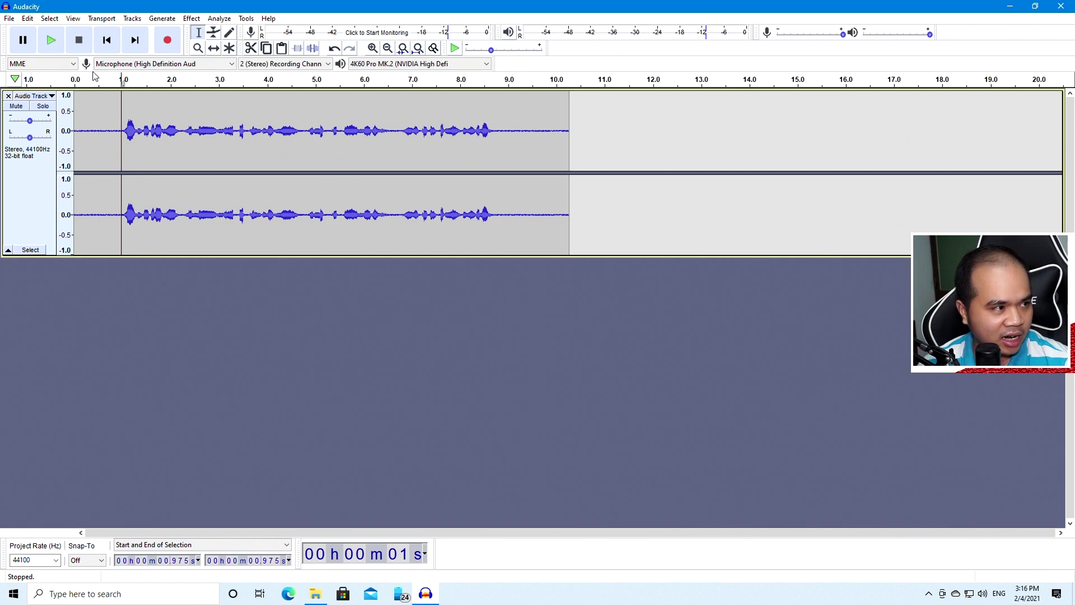
Capture a Noise Reduction profile from the silent opening of the track, from about 0.07 s to 0.88 s
click(90, 128)
drag(105, 129, 63, 122)
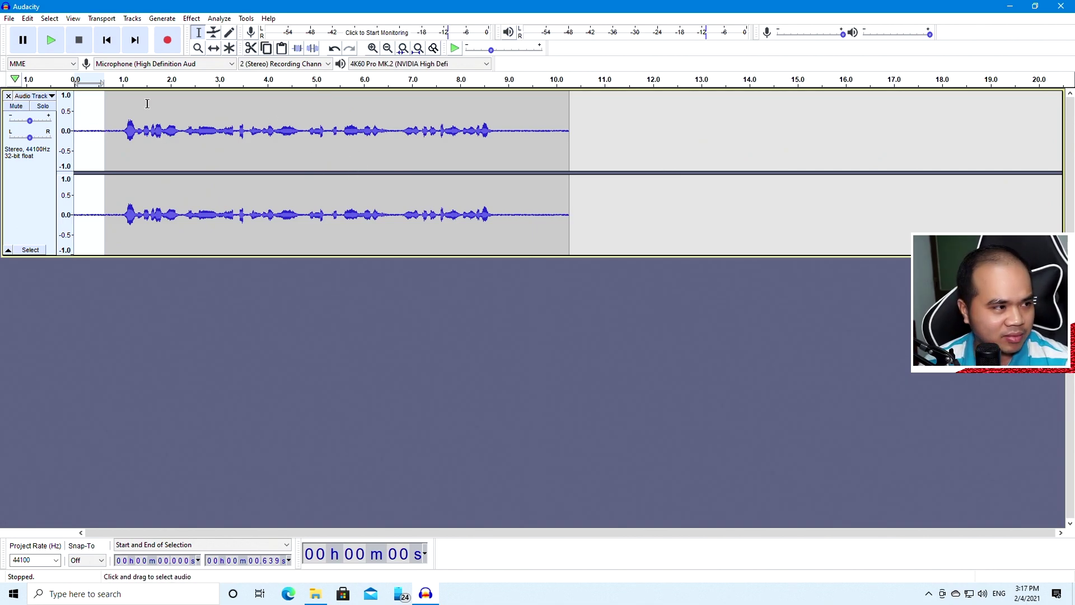
click(118, 128)
drag(82, 129, 113, 136)
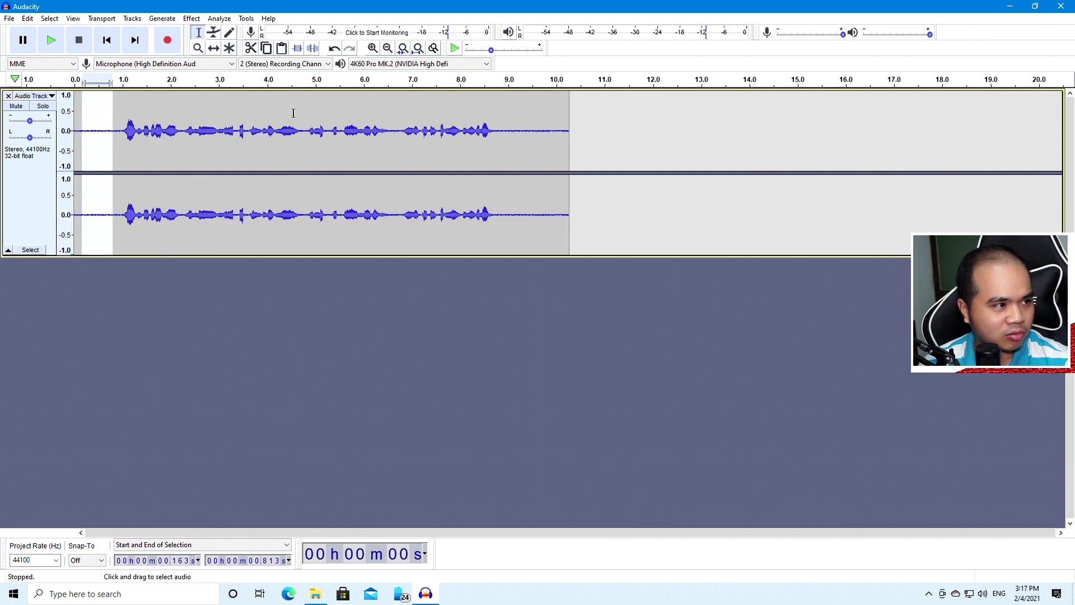
click(373, 52)
click(373, 53)
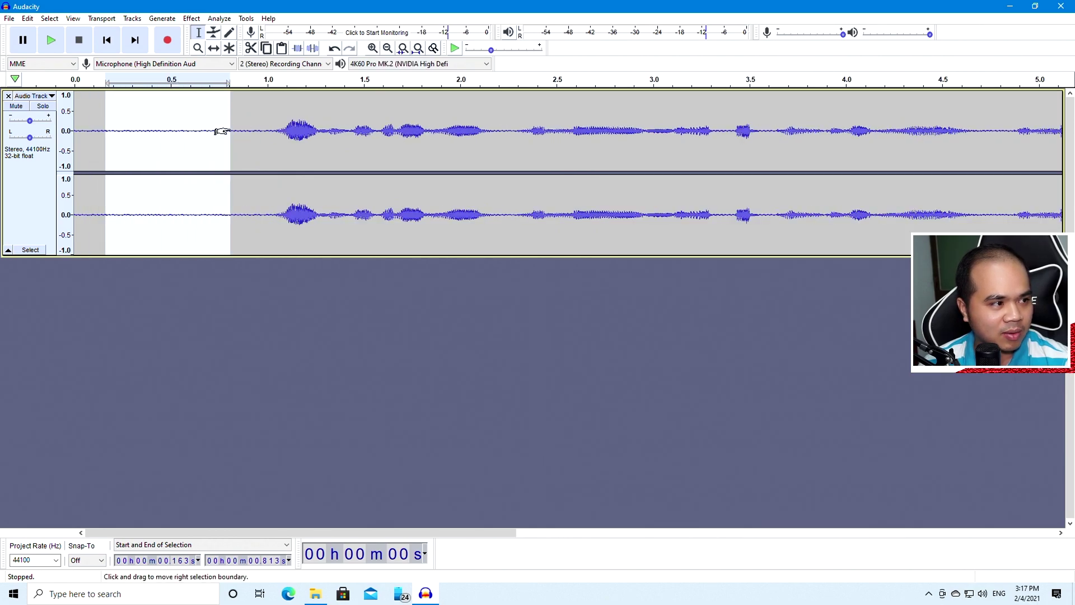
click(111, 124)
drag(87, 131, 243, 132)
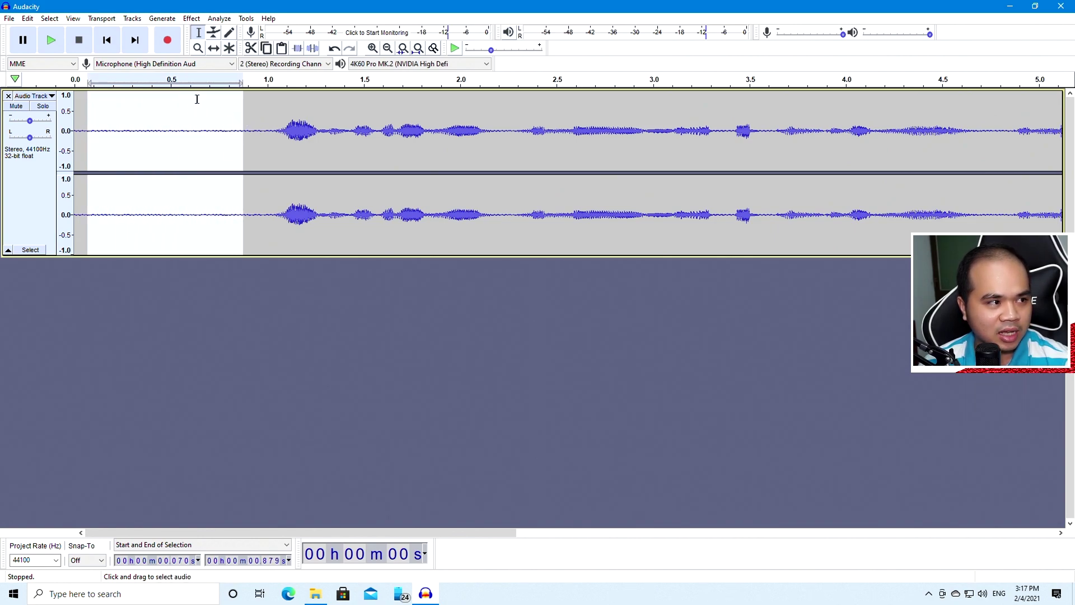
click(191, 18)
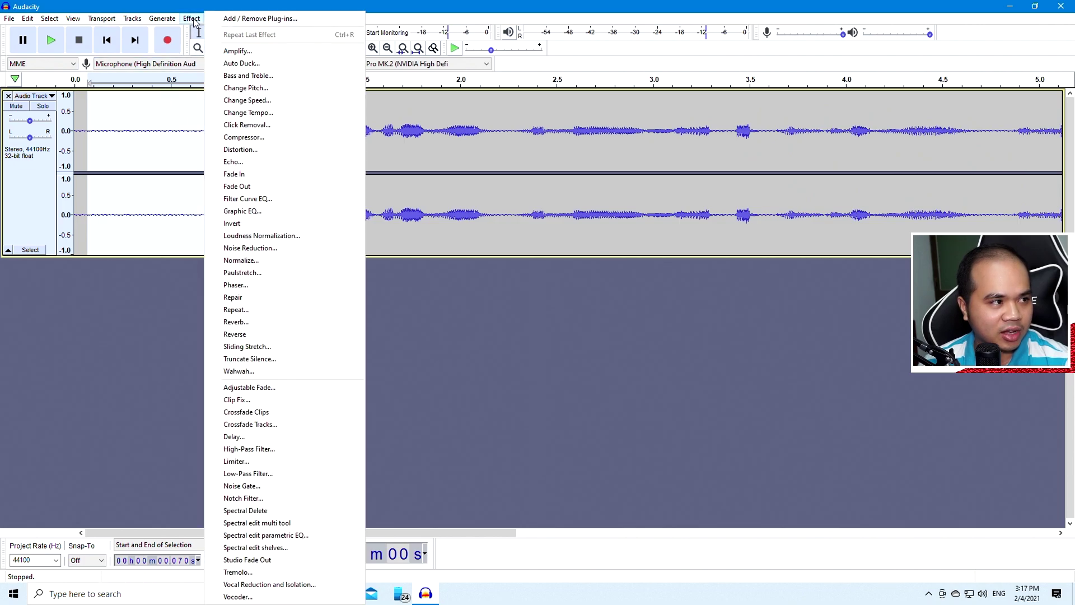
click(269, 252)
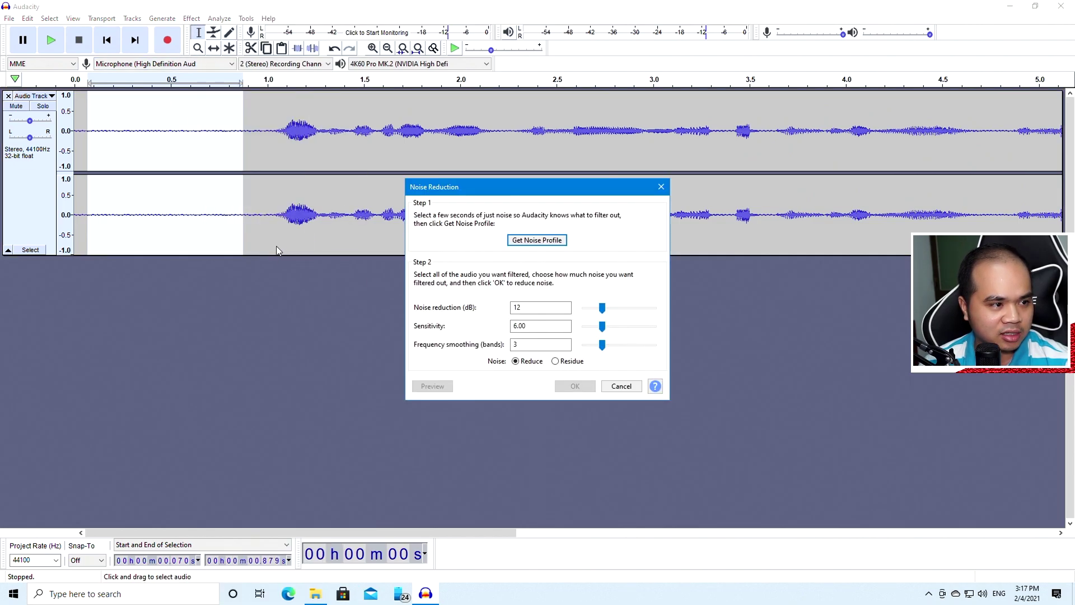
click(553, 242)
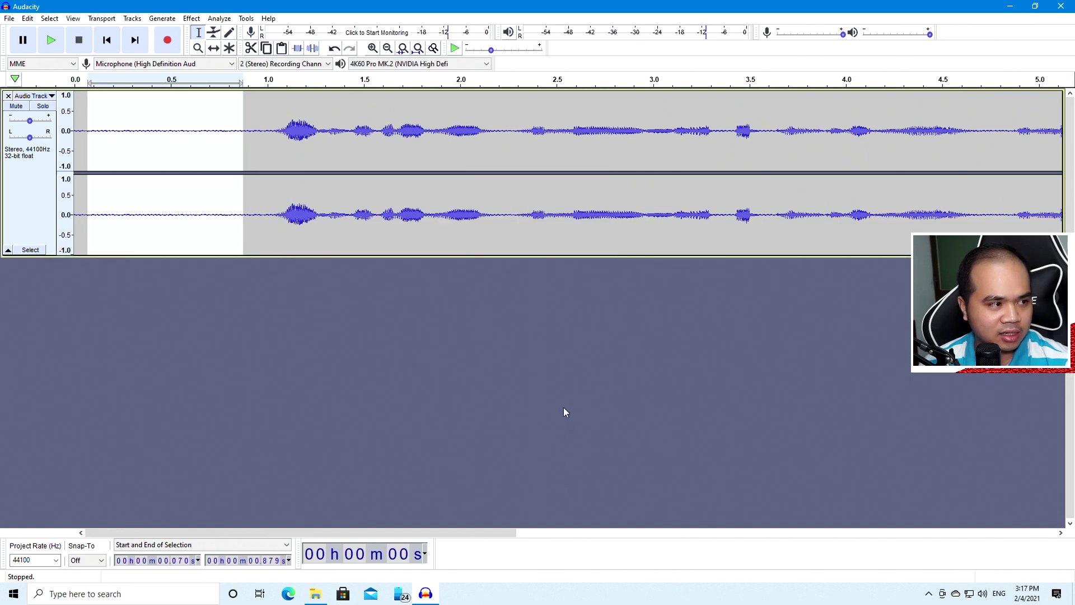
Apply Noise Reduction to the entire track with 12 dB reduction, sensitivity 6.00 and 3 frequency smoothing bands
click(203, 147)
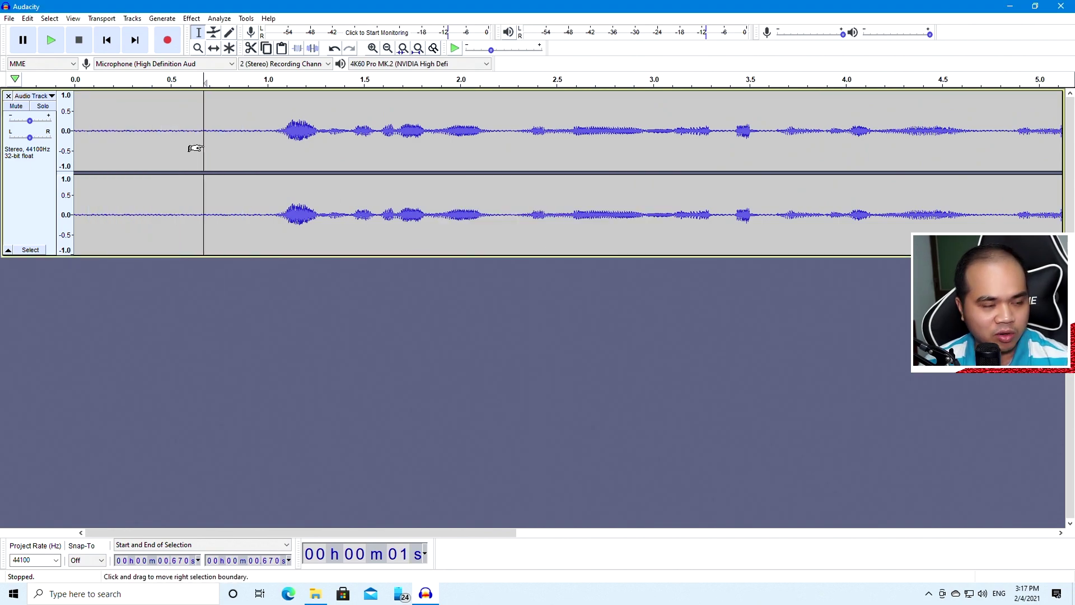
key(ctrl+a)
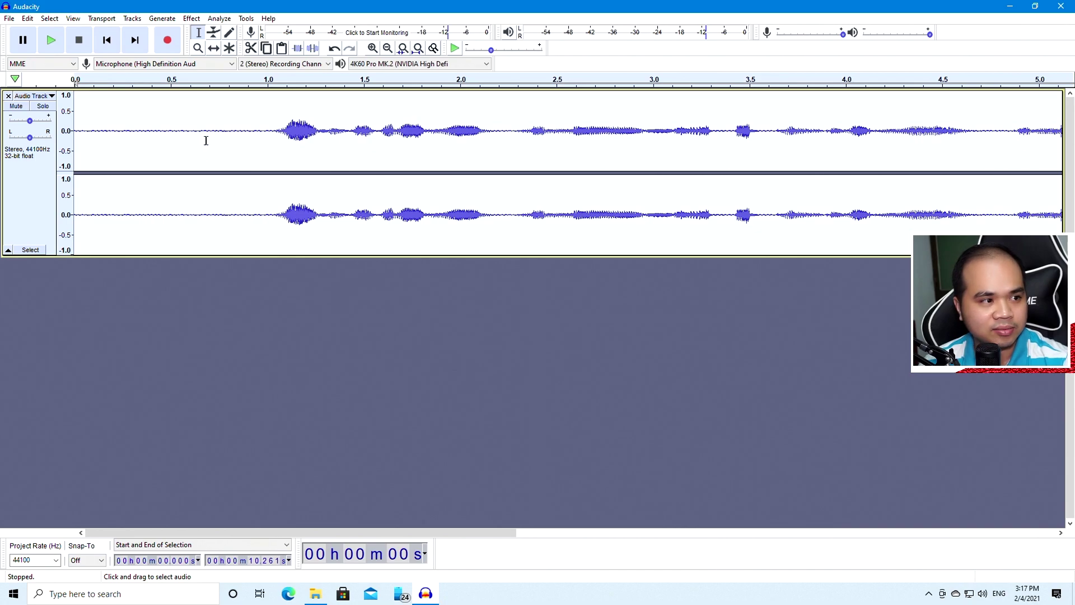
click(192, 19)
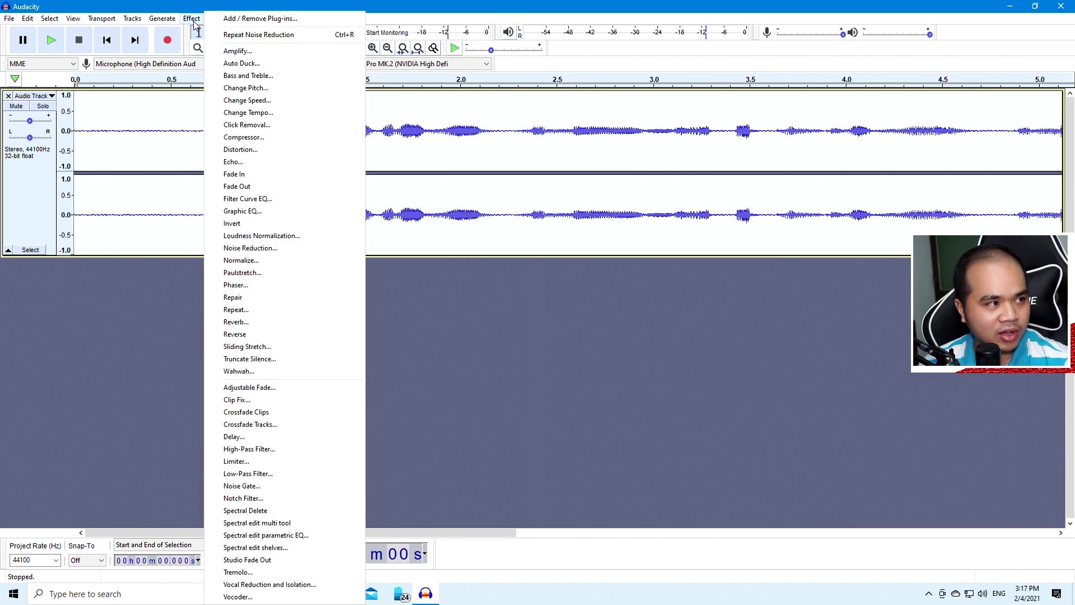
click(274, 248)
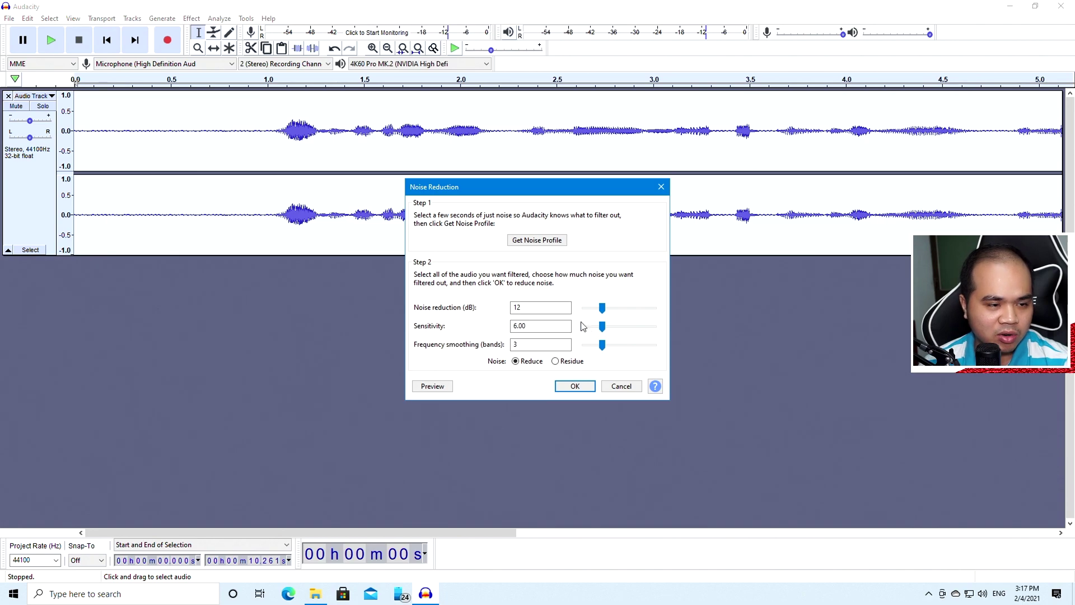
click(574, 386)
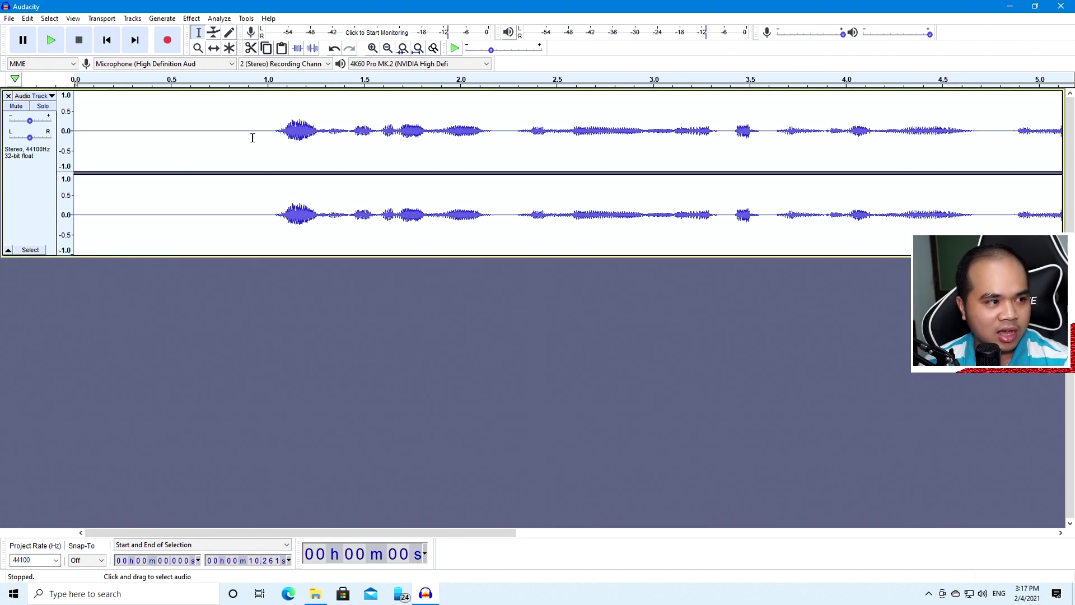
Fit the whole track in view and play back the noise-reduced recording from about 0.85 s
click(419, 50)
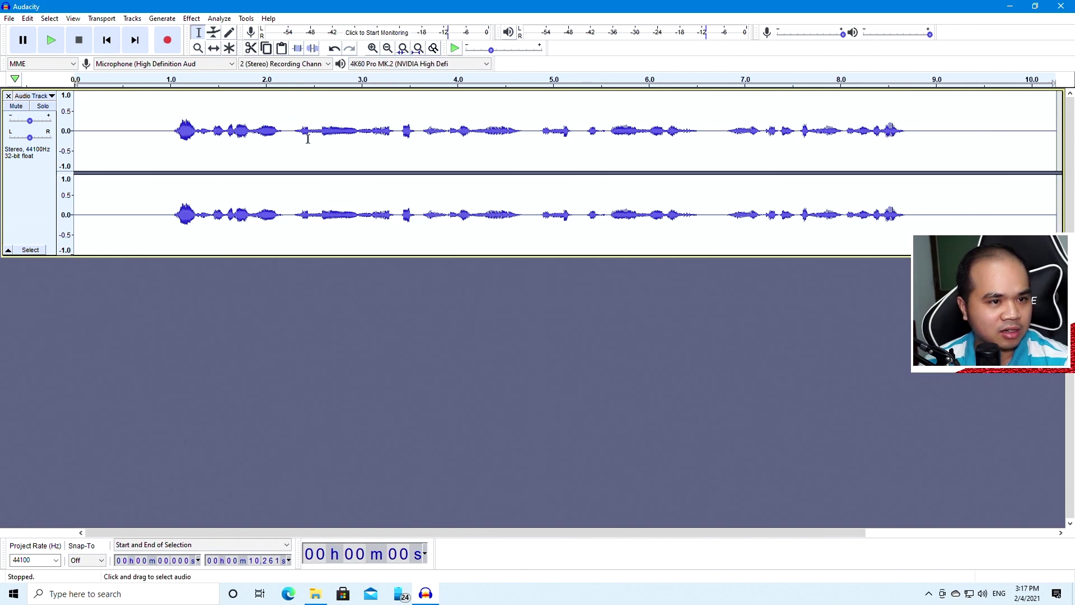
click(156, 136)
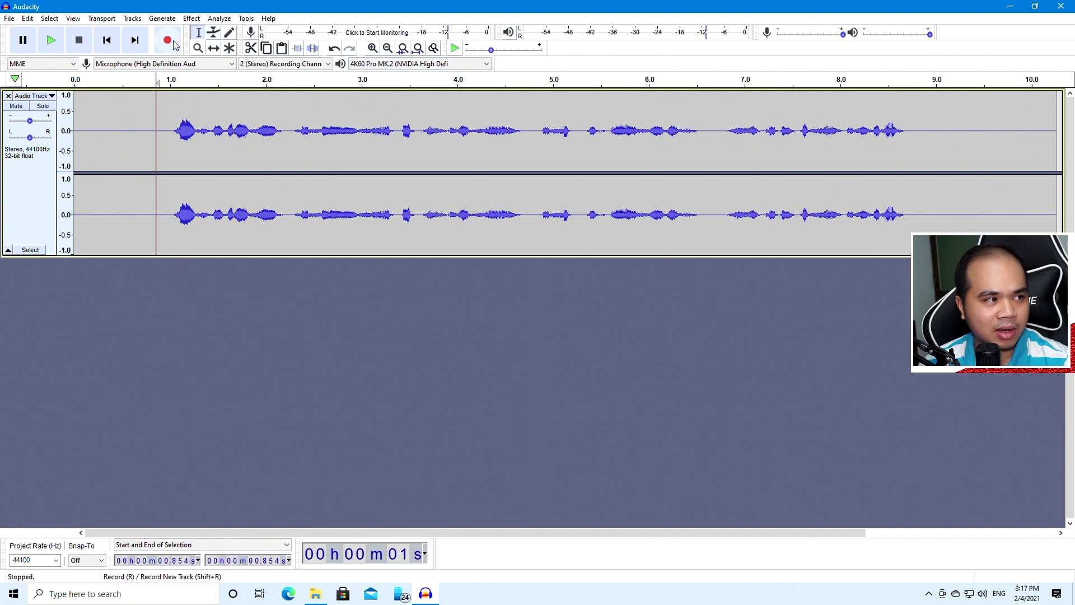
click(51, 41)
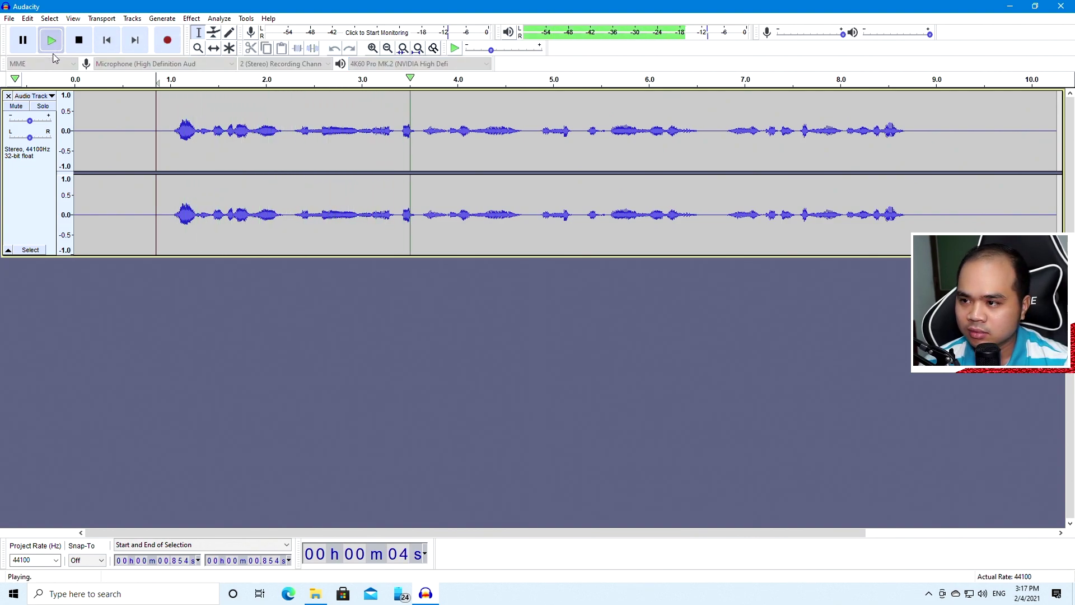
click(78, 40)
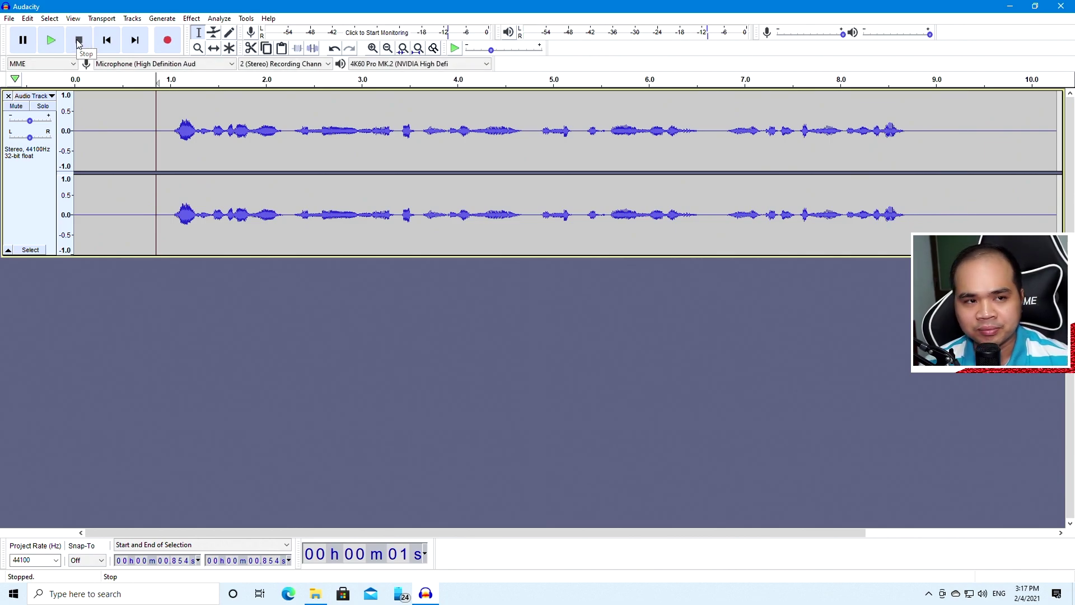
Minimize Audacity, switch to OBS Studio and set its Mic/Auxiliary Audio device to Microphone (High Definition Audio Device)
click(1009, 6)
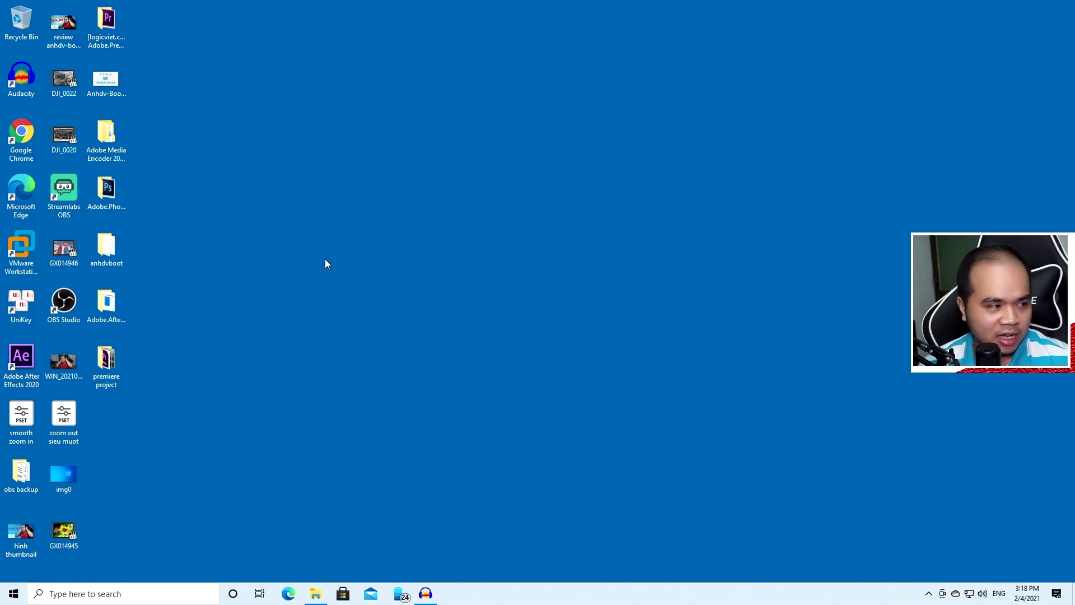
double_click(71, 321)
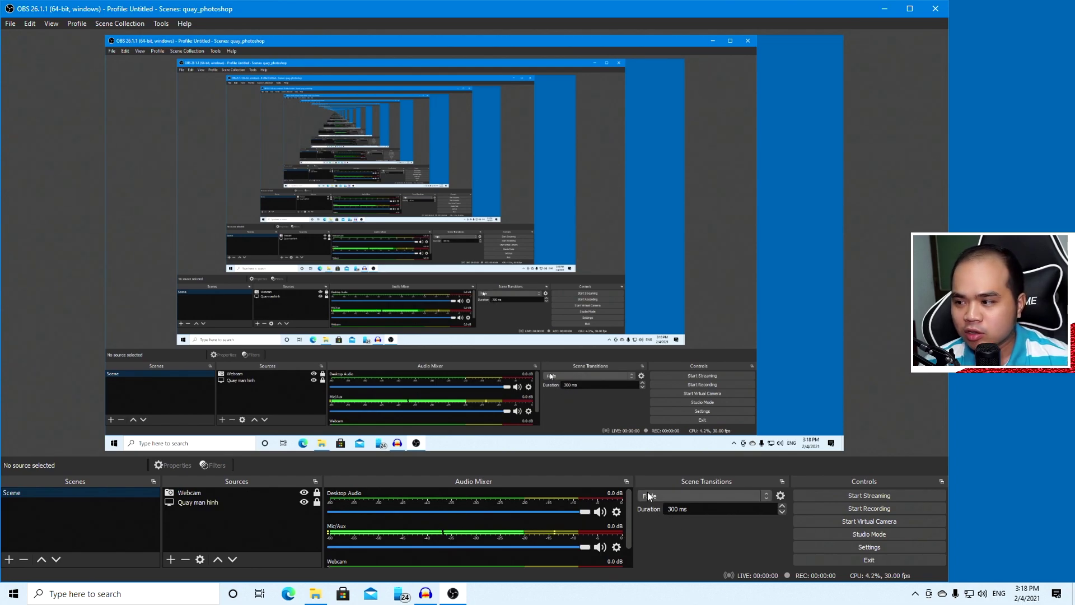
click(843, 553)
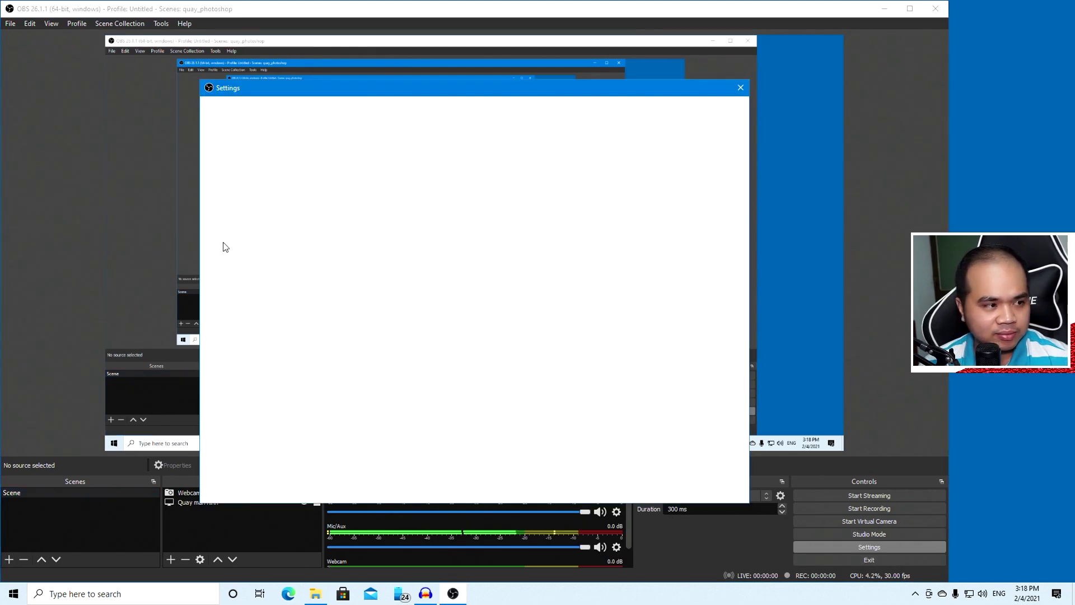
click(238, 198)
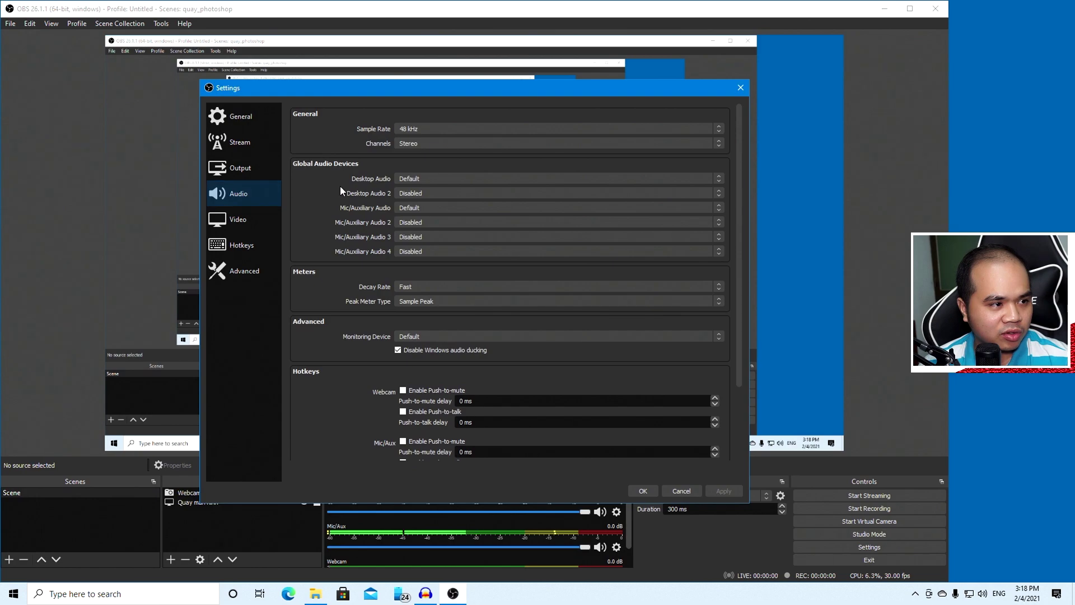
click(425, 208)
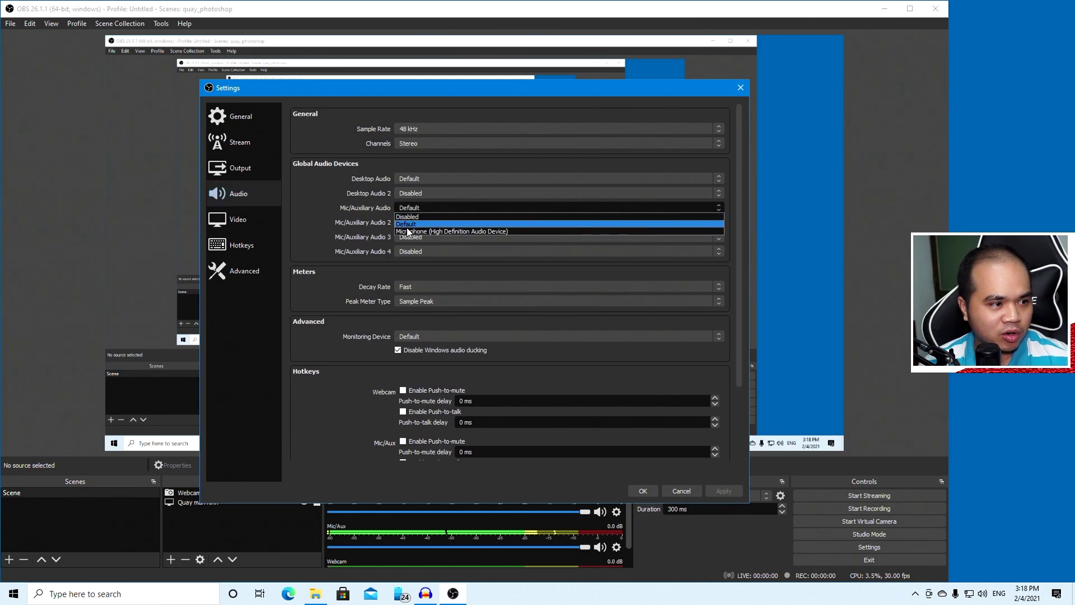
click(488, 232)
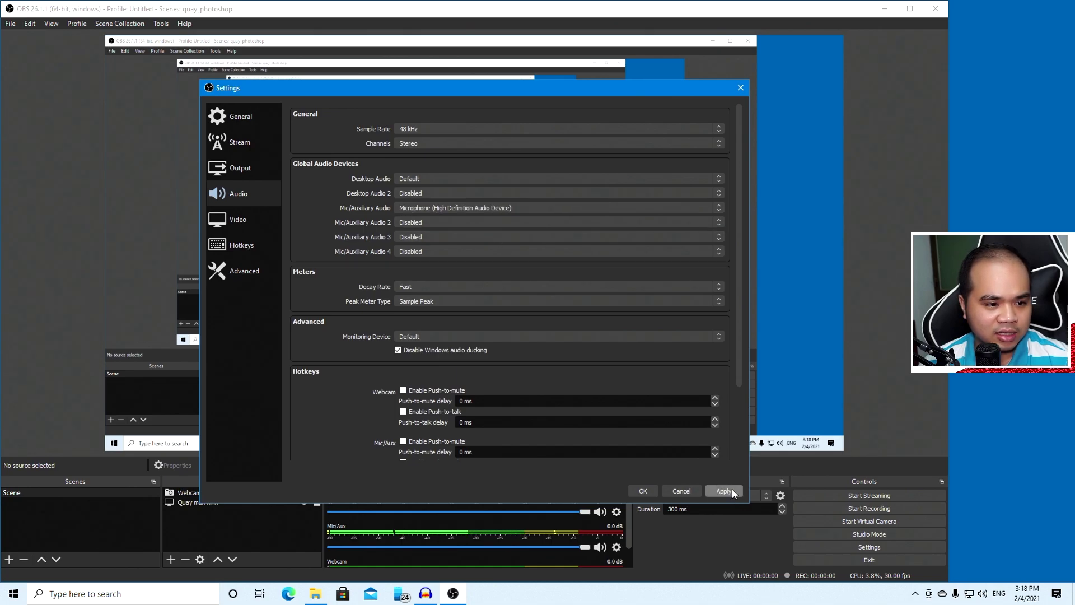
click(642, 493)
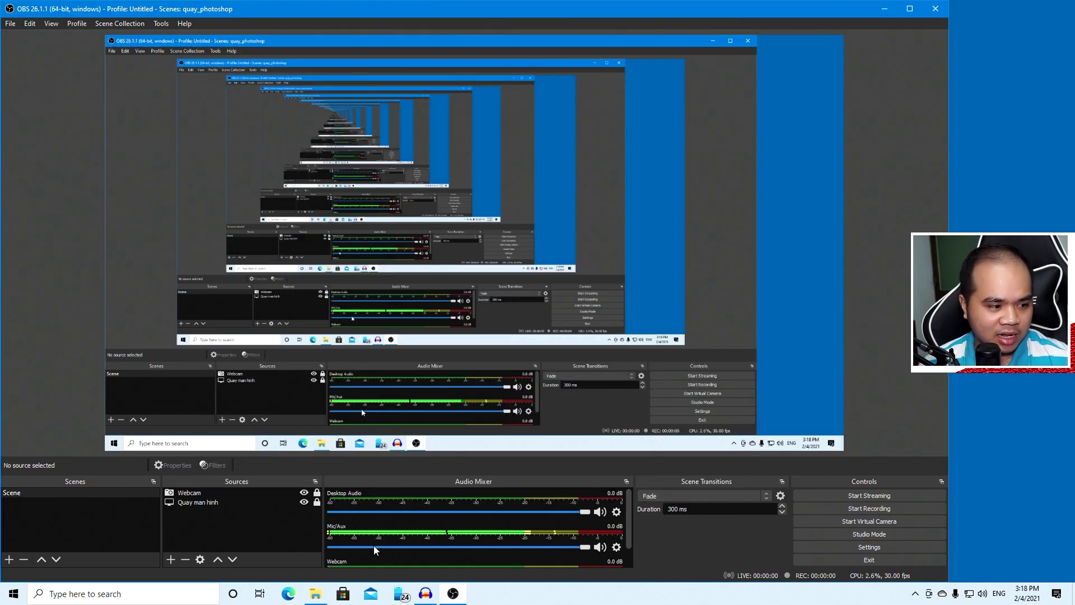
Examine the Desktop Audio, Mic/Aux and Webcam levels in the OBS Studio audio mixer, and return to Audacity
scroll(629, 504, down, 2)
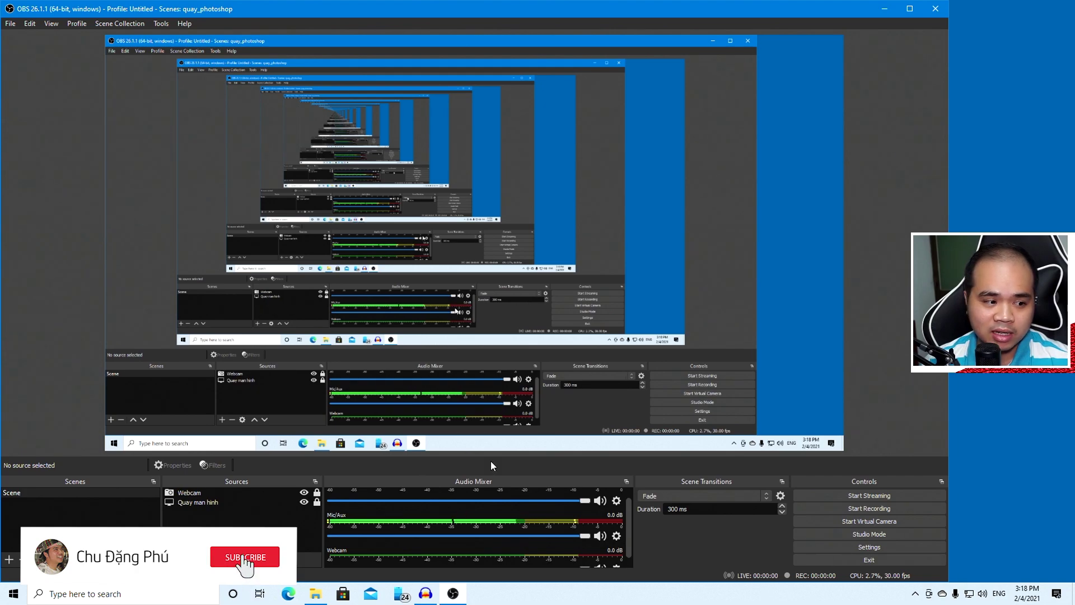
scroll(622, 503, up, 1)
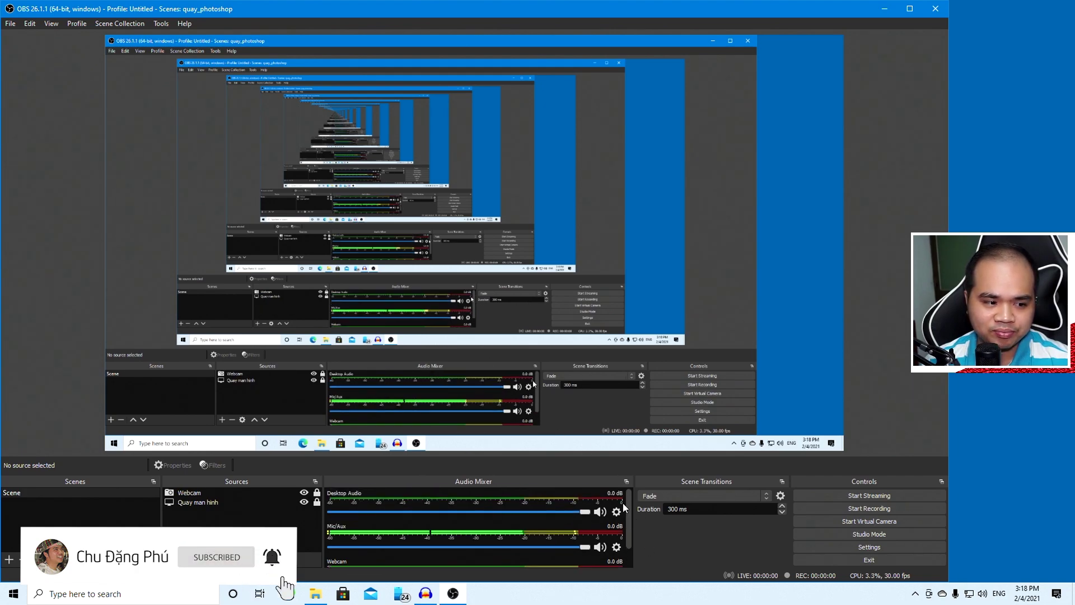
scroll(623, 503, down, 1)
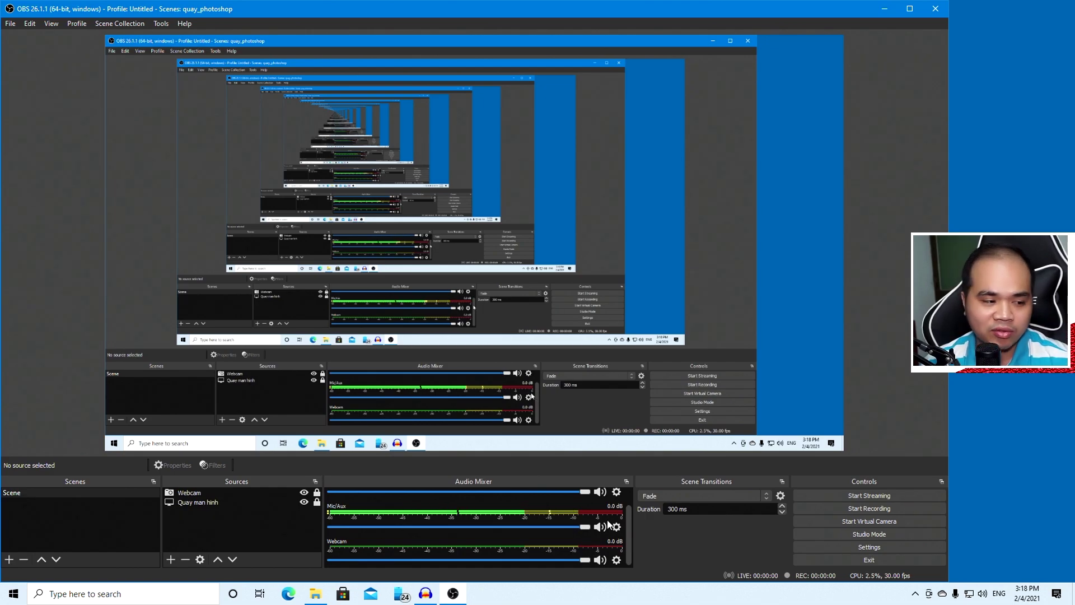
click(425, 594)
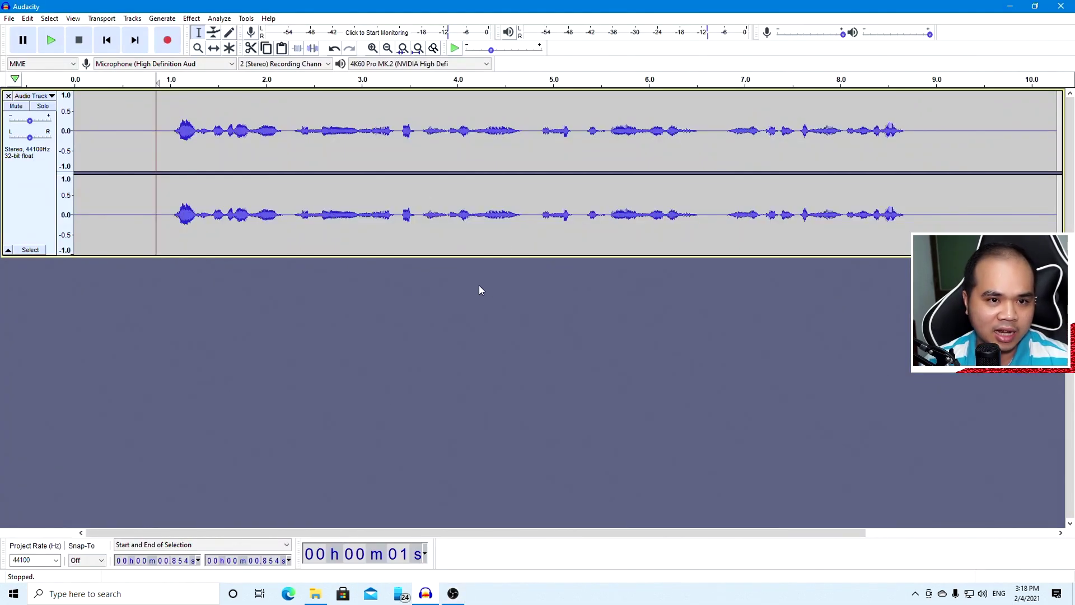
Delete all the audio from the existing stereo track, leaving the track empty
click(479, 246)
click(225, 152)
key(ctrl+a)
key(Delete)
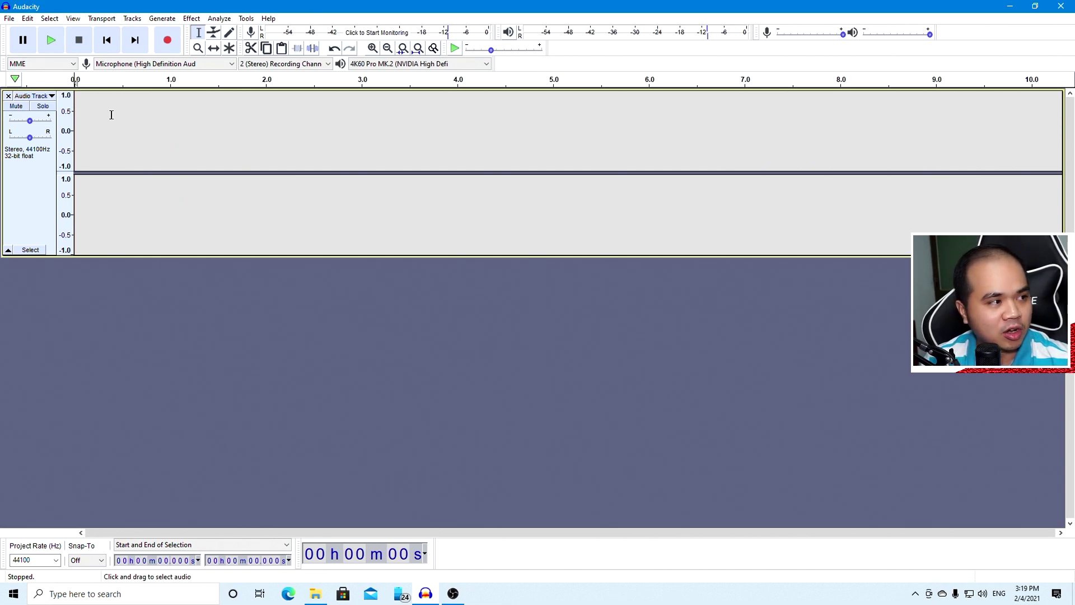
Start a screen recording in OBS Studio, switch back to Audacity and start recording the voice on the empty track
mouse_move(450, 599)
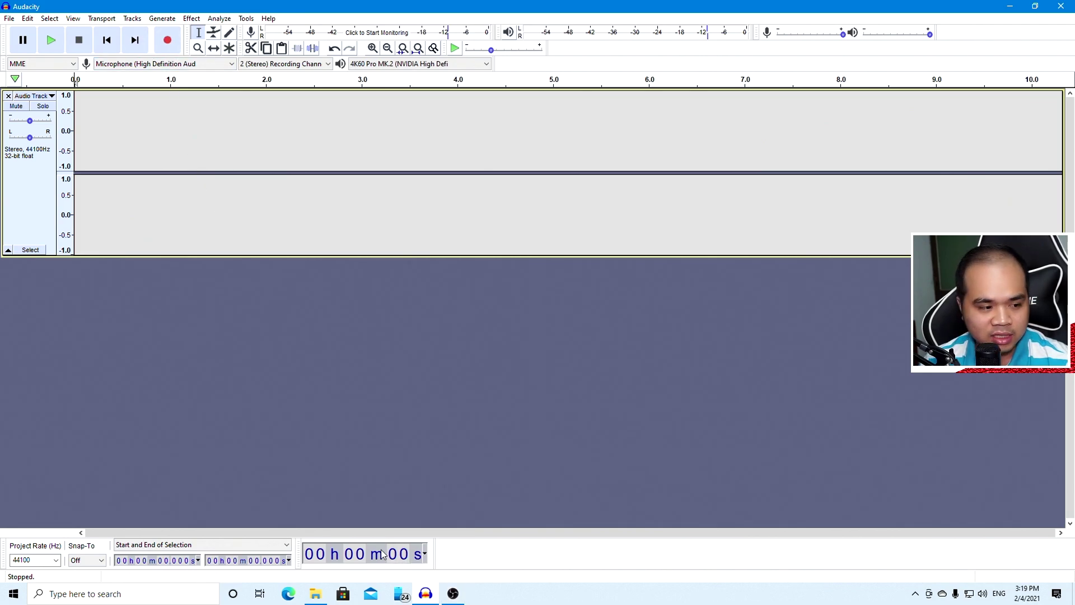
click(452, 595)
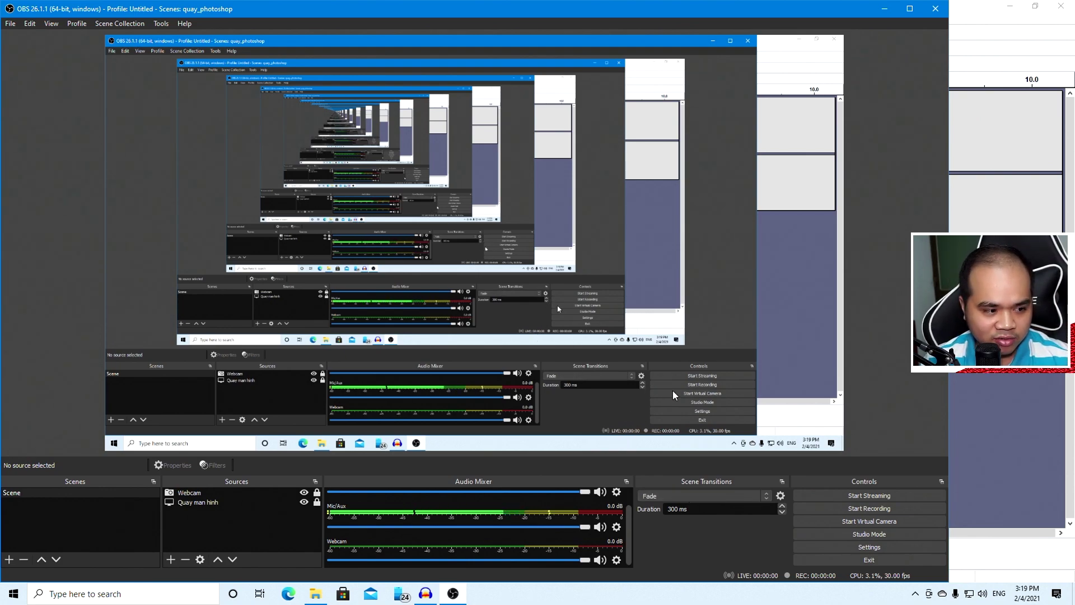
click(851, 506)
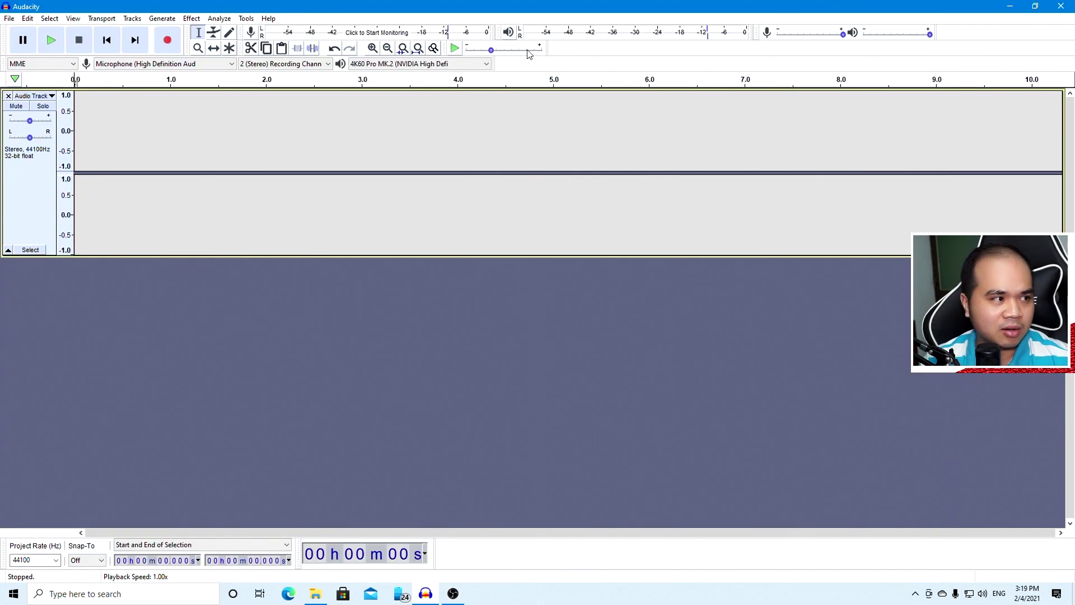
click(168, 48)
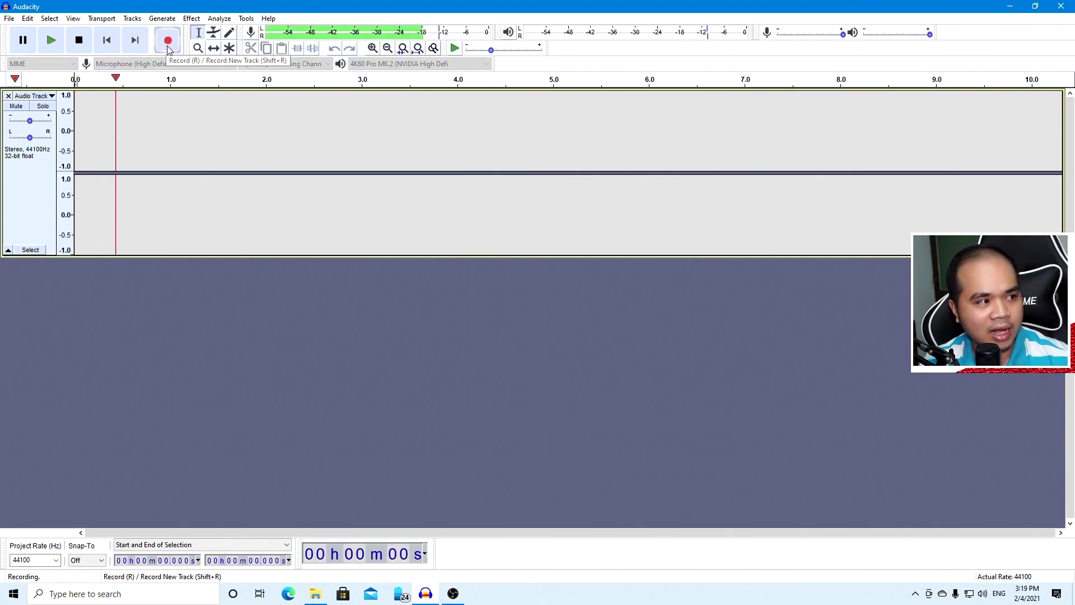
Minimize Audacity and perform a few sample actions on the Windows desktop for the screen recording
click(1011, 5)
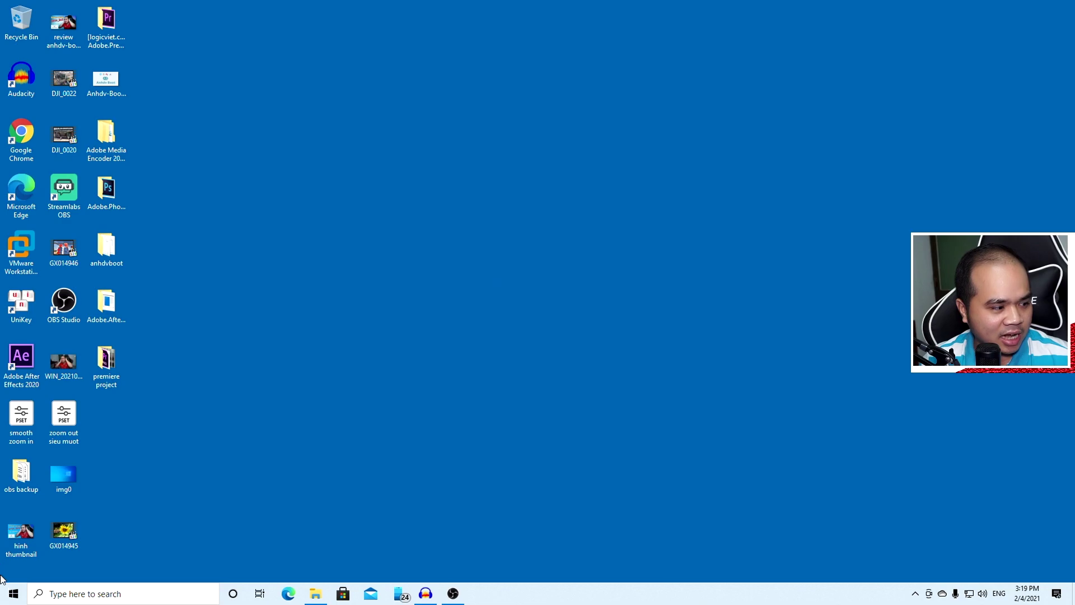
click(12, 594)
click(657, 339)
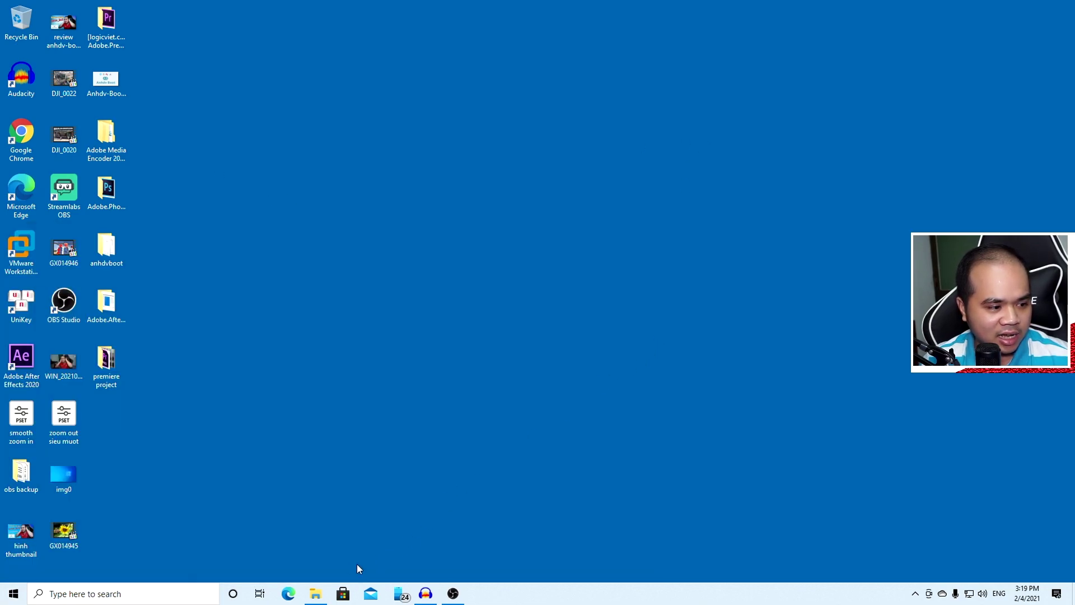
right_click(681, 133)
click(586, 158)
right_click(598, 183)
click(389, 221)
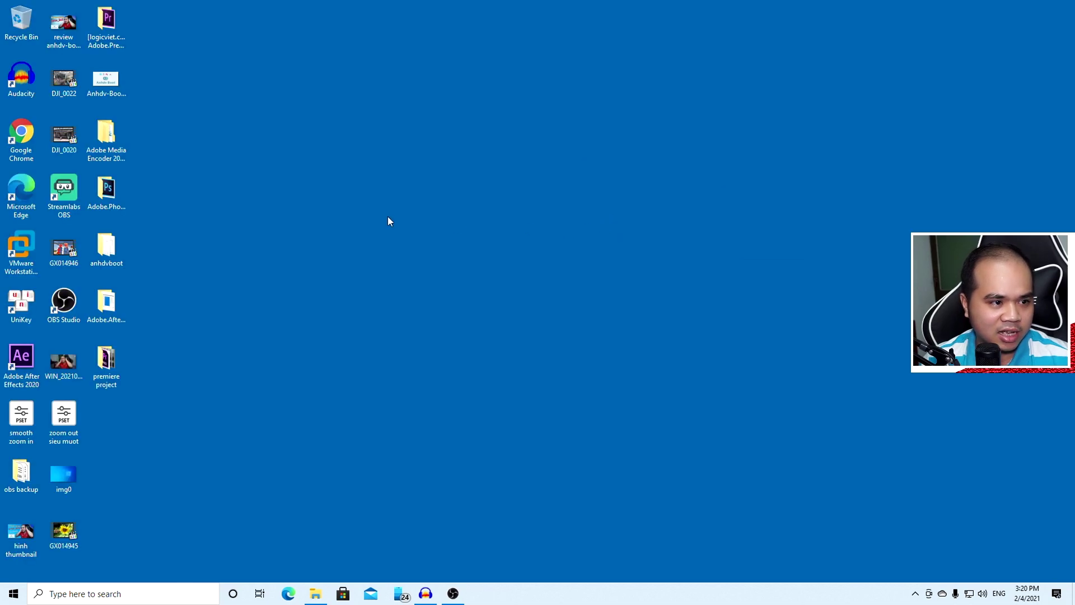
Stop the recording in OBS Studio and in Audacity, and fit the whole recorded voice track in view
click(453, 593)
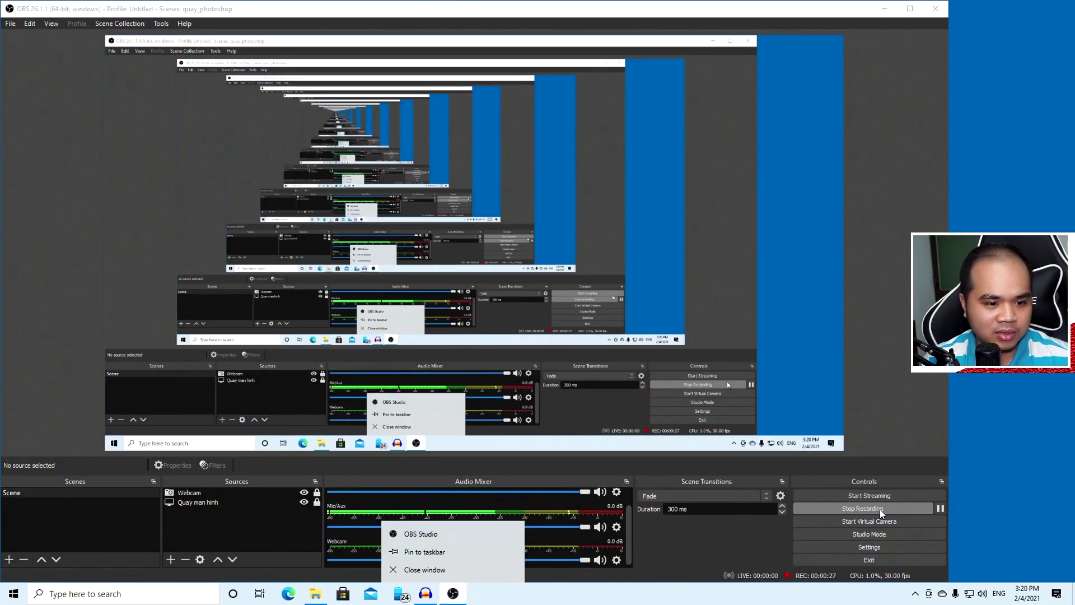
click(879, 509)
click(891, 11)
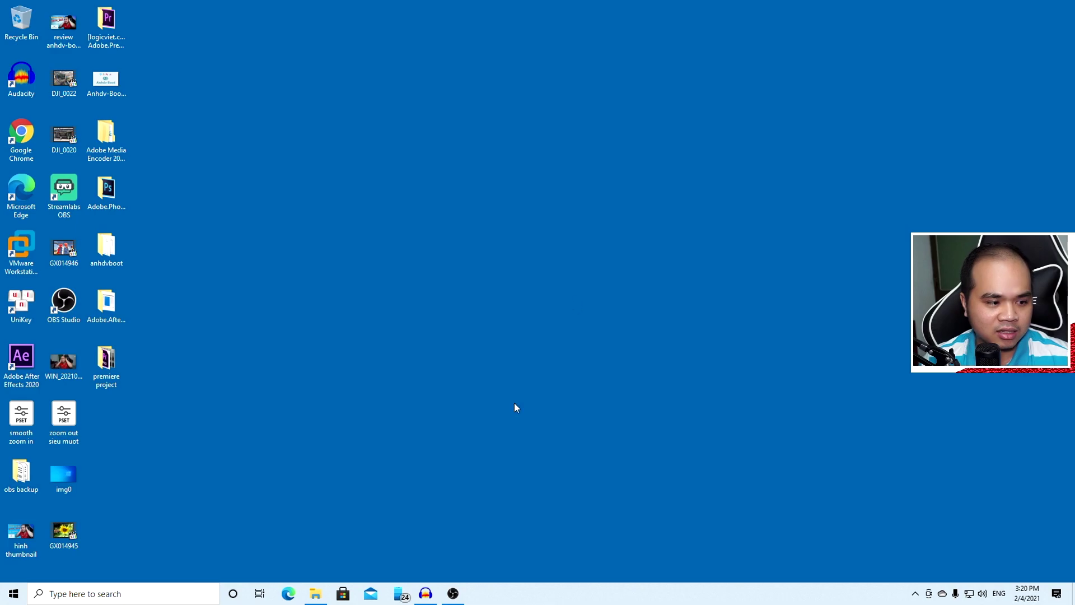
click(426, 594)
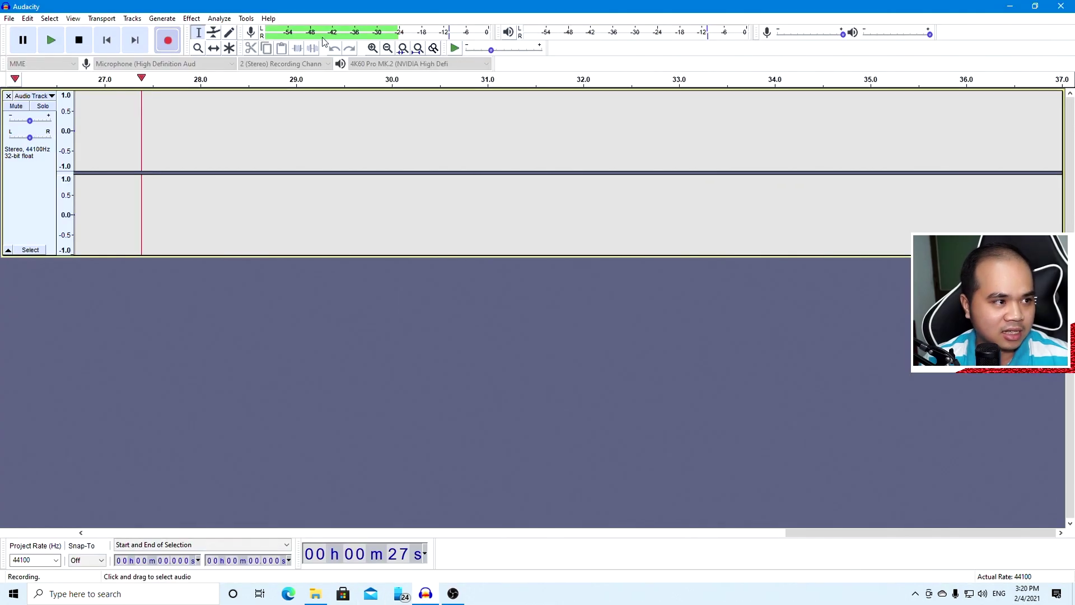
click(79, 39)
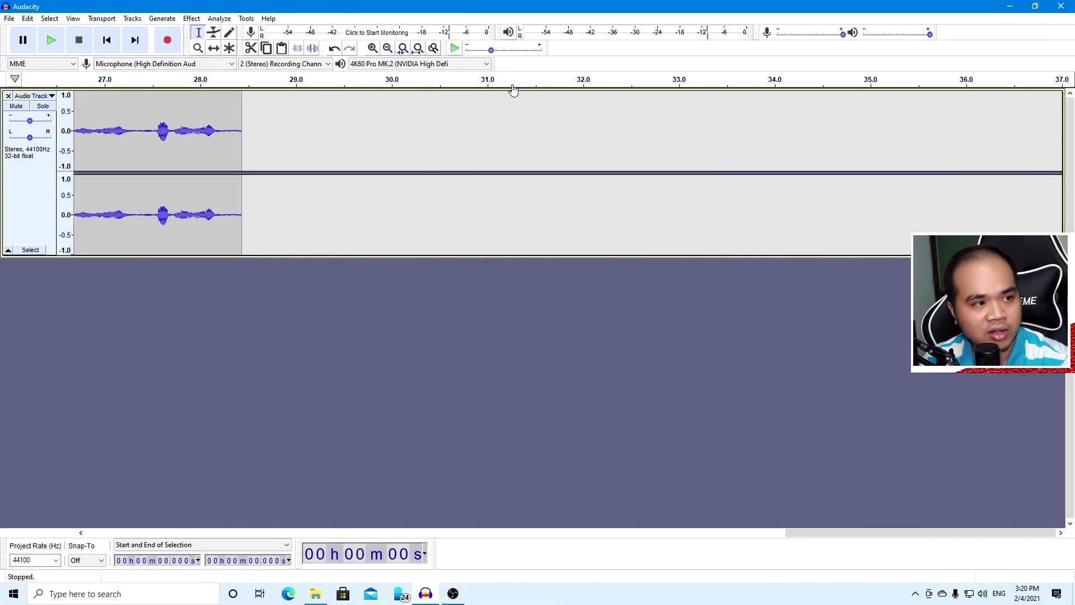
click(417, 50)
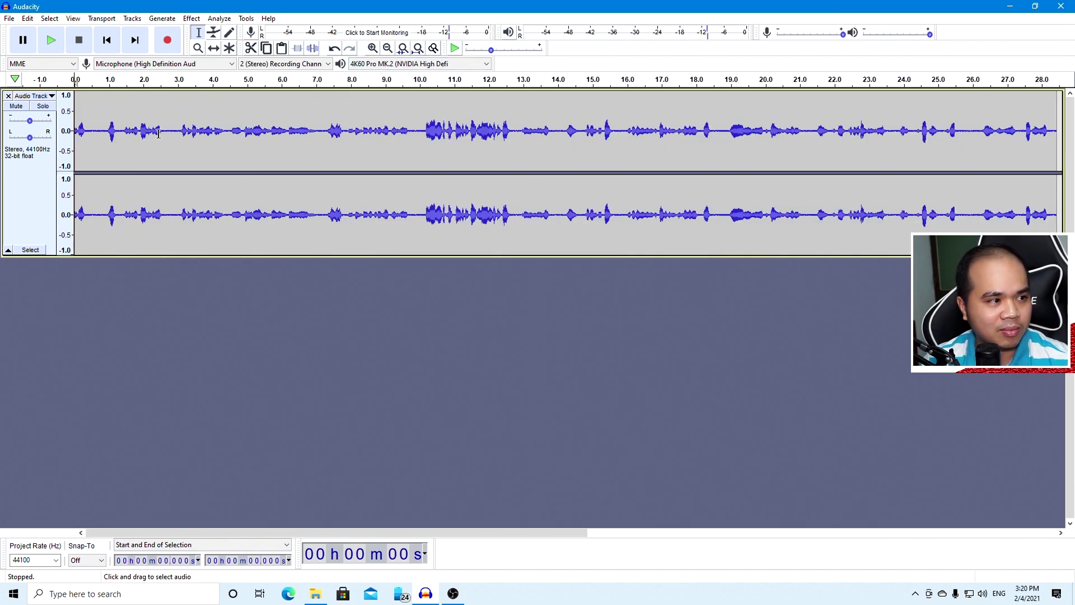
click(315, 593)
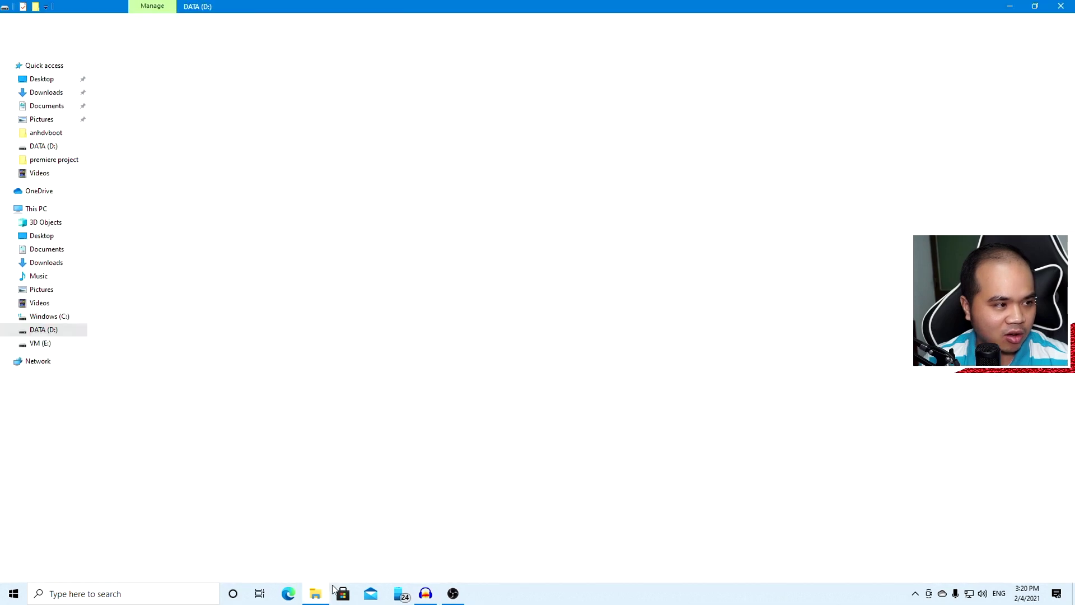
click(53, 173)
click(635, 118)
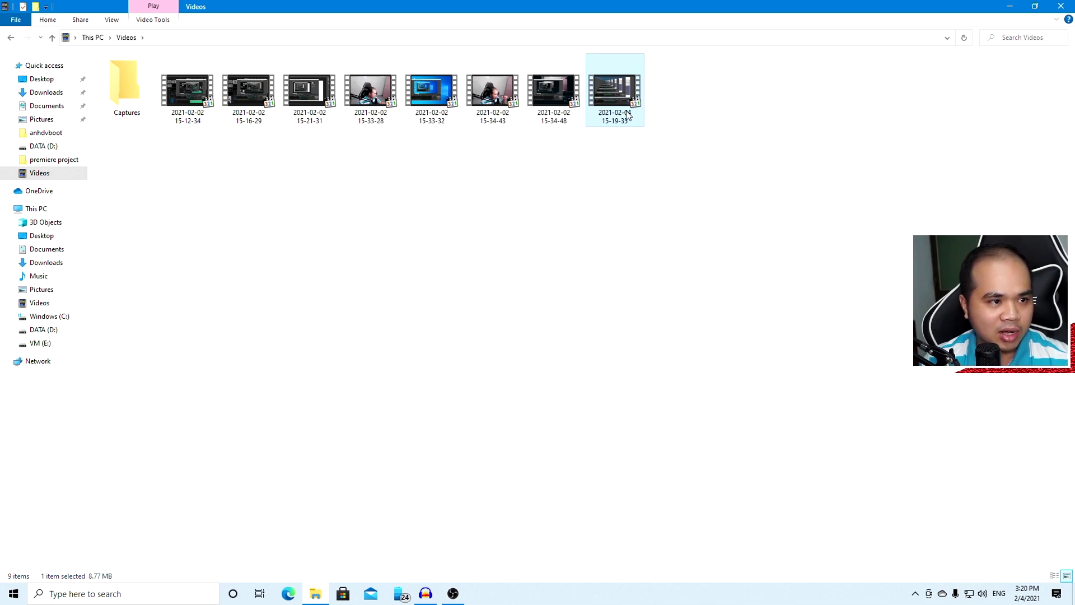
double_click(625, 99)
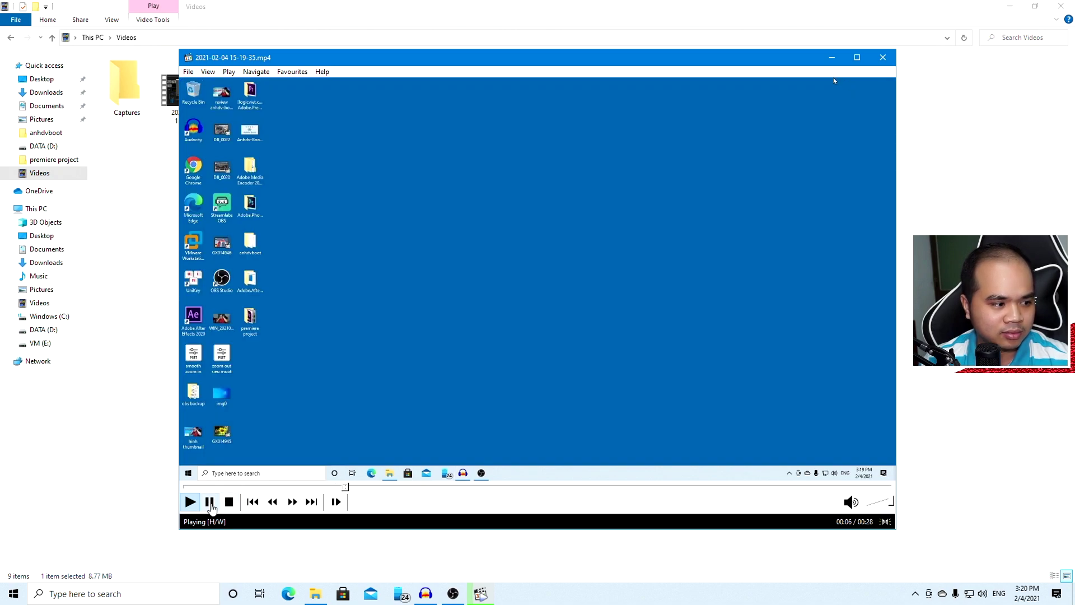
click(228, 501)
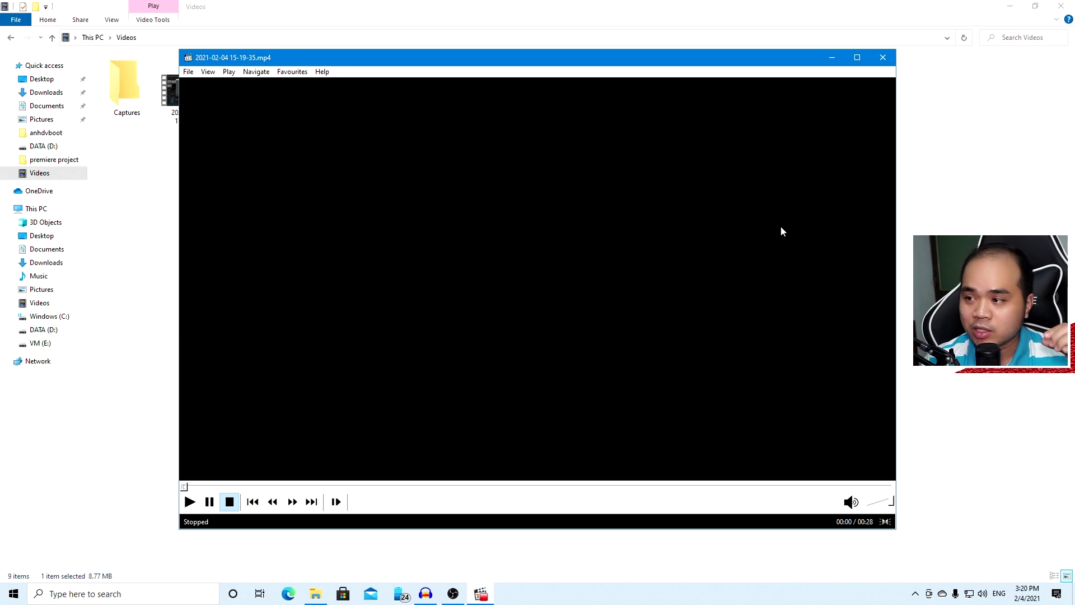
click(882, 57)
click(1034, 6)
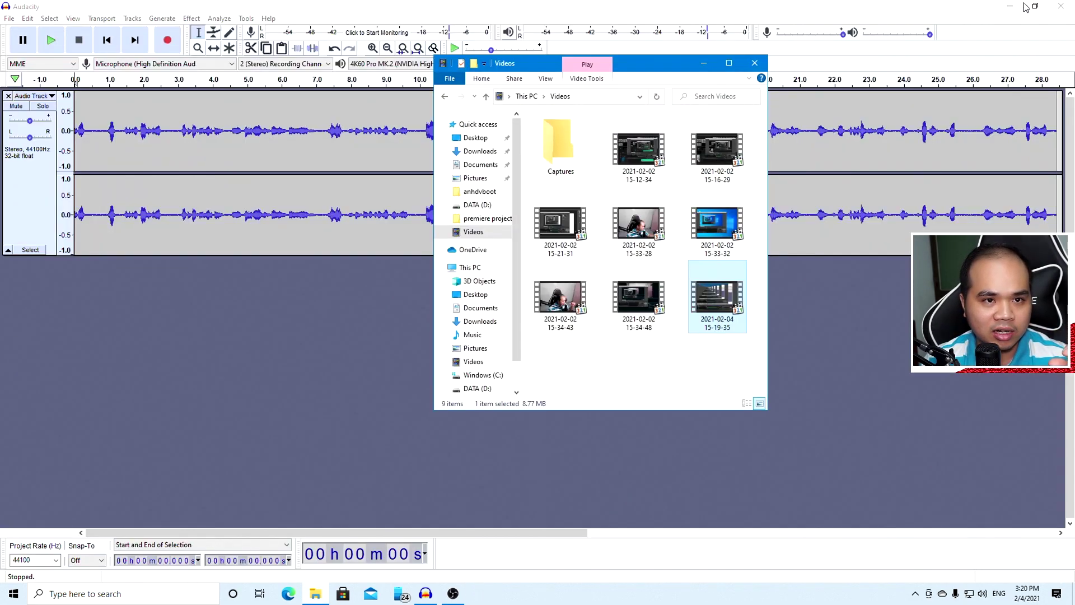
click(1031, 6)
click(656, 78)
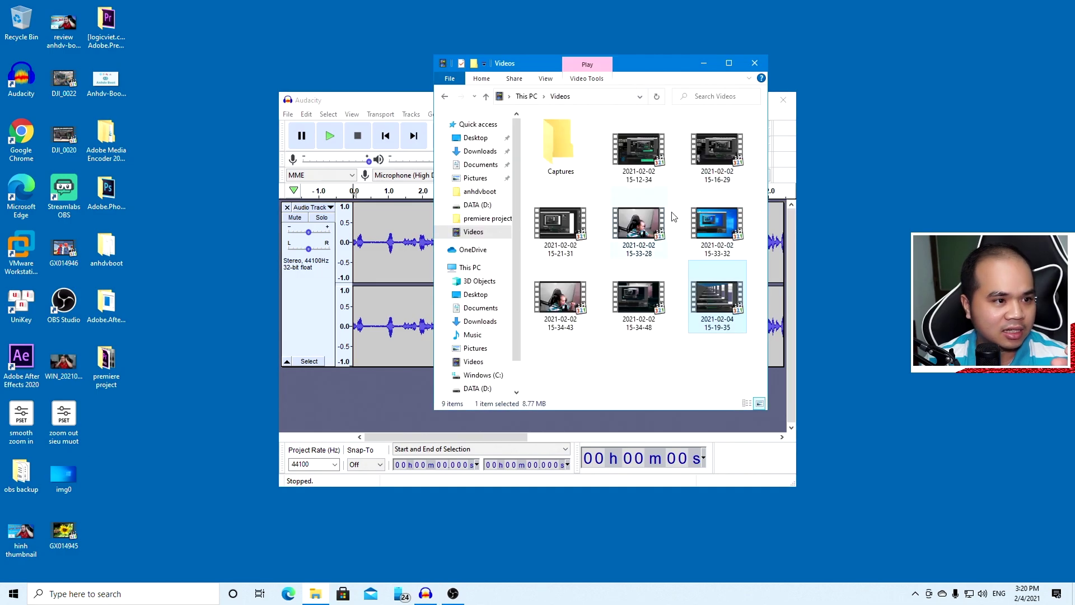
drag(722, 308, 201, 352)
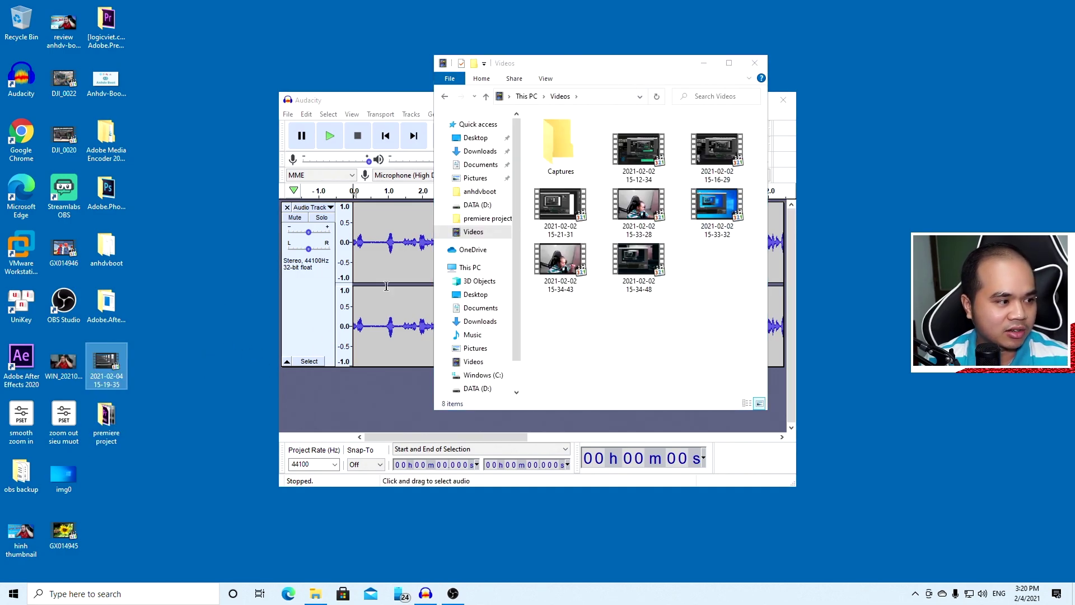
click(754, 62)
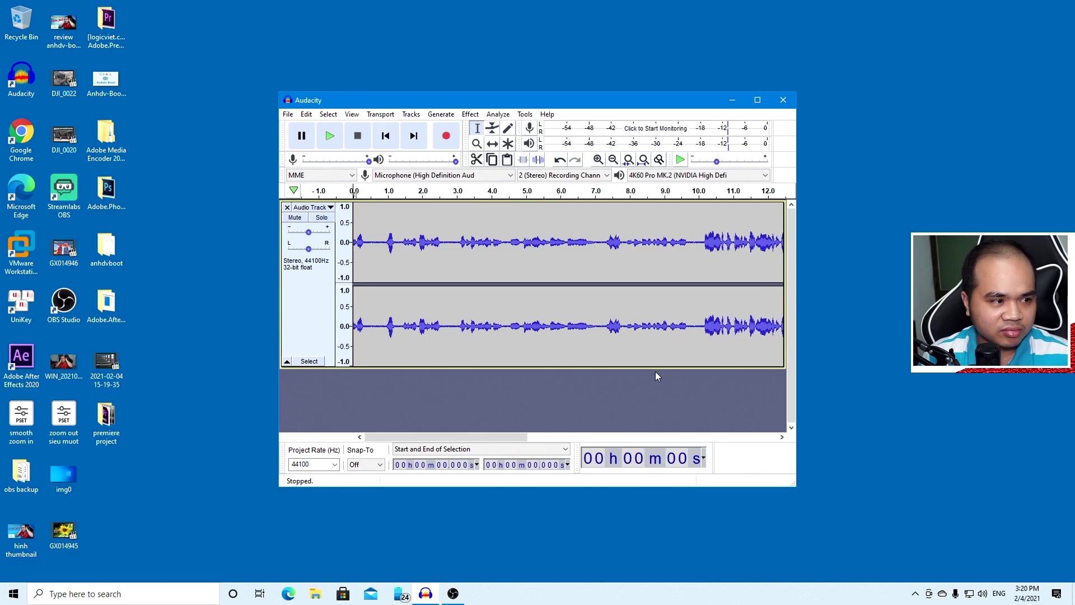
click(757, 100)
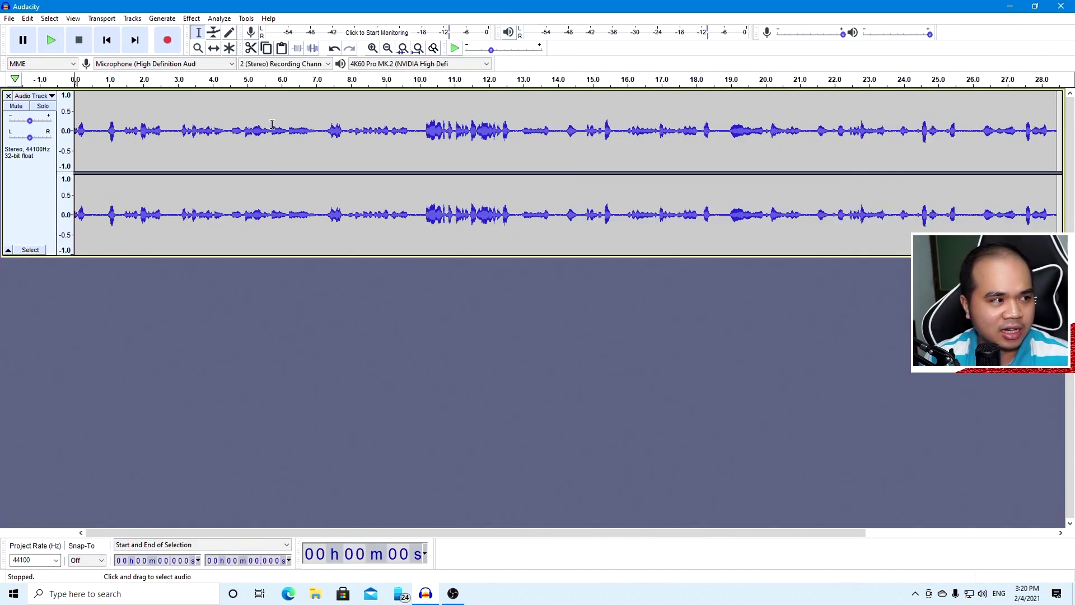
Play back the new voice recording from about 0.86 s and stop it after a few seconds
click(105, 129)
key(space)
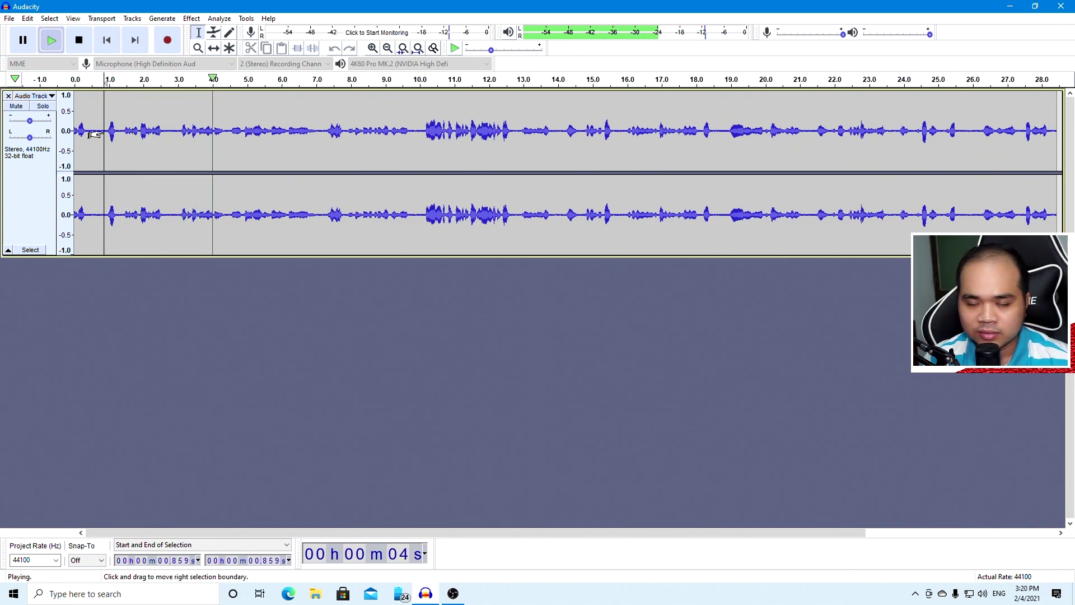
key(space)
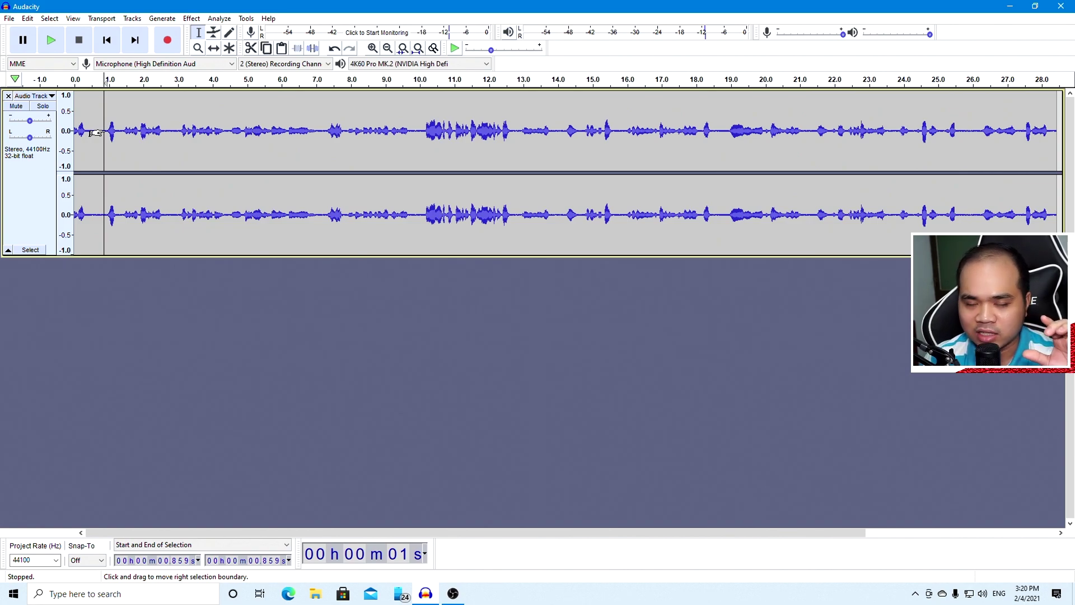
click(106, 133)
click(99, 132)
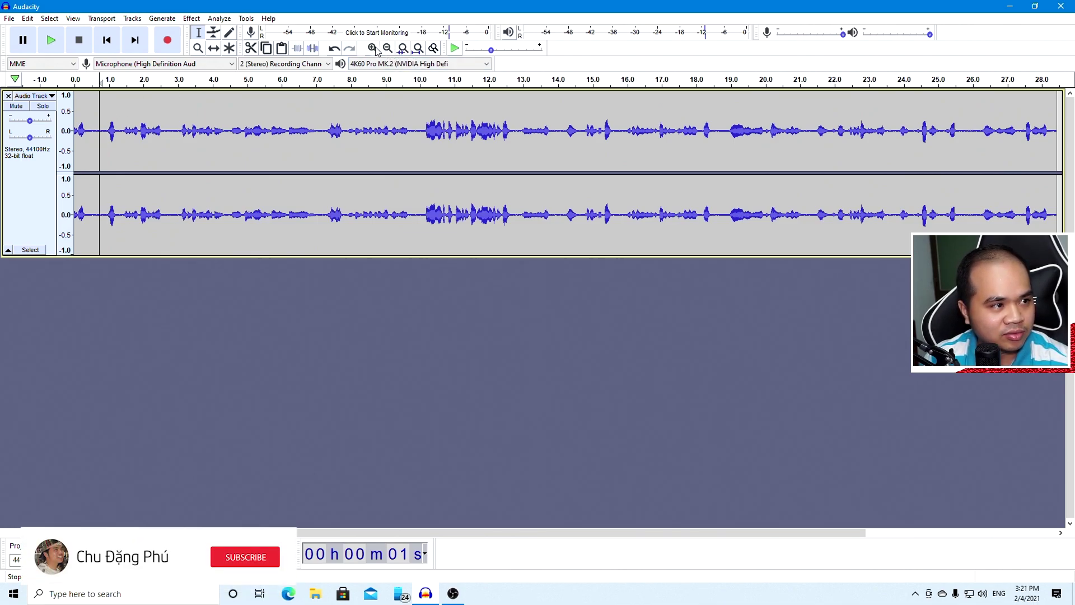
Select the silent stretch from about 0.356 s to 0.944 s and capture it as the Noise Reduction noise profile
click(372, 49)
click(372, 48)
click(372, 48)
drag(175, 129, 276, 161)
click(190, 139)
drag(173, 131, 334, 141)
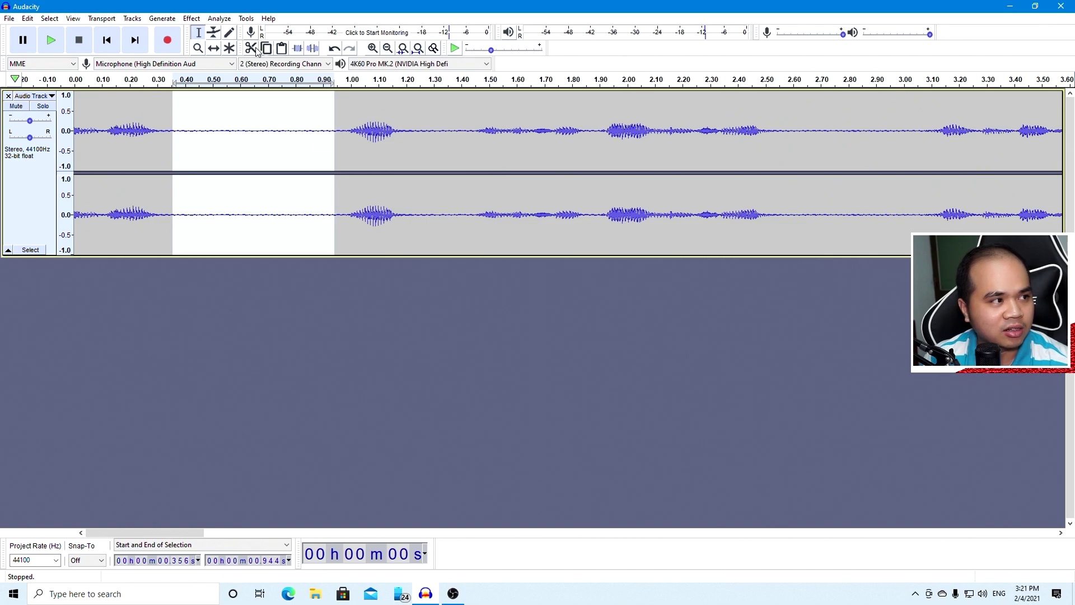
click(191, 20)
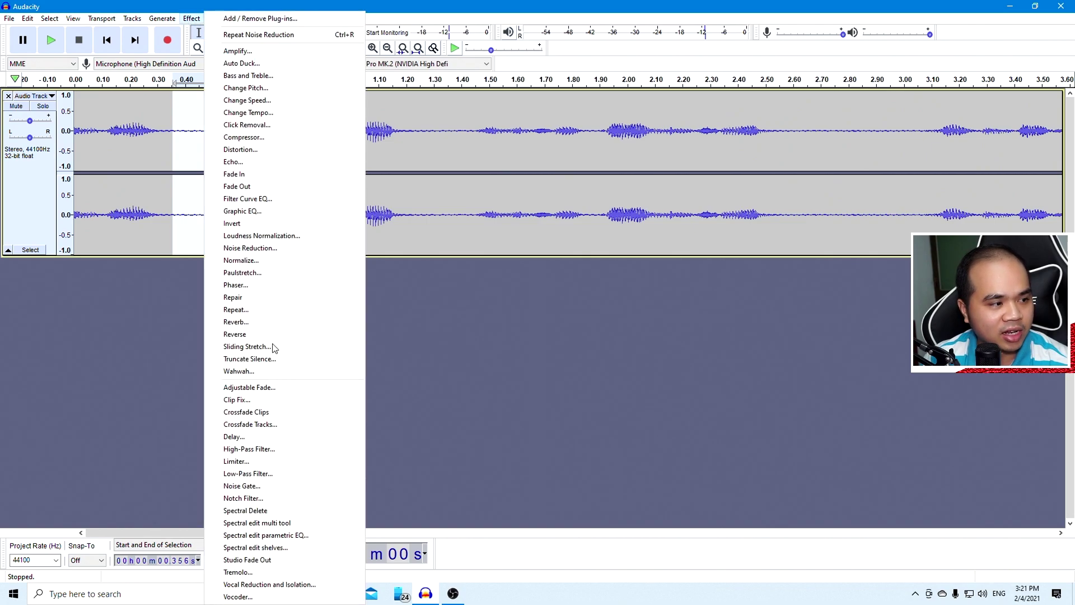
click(251, 248)
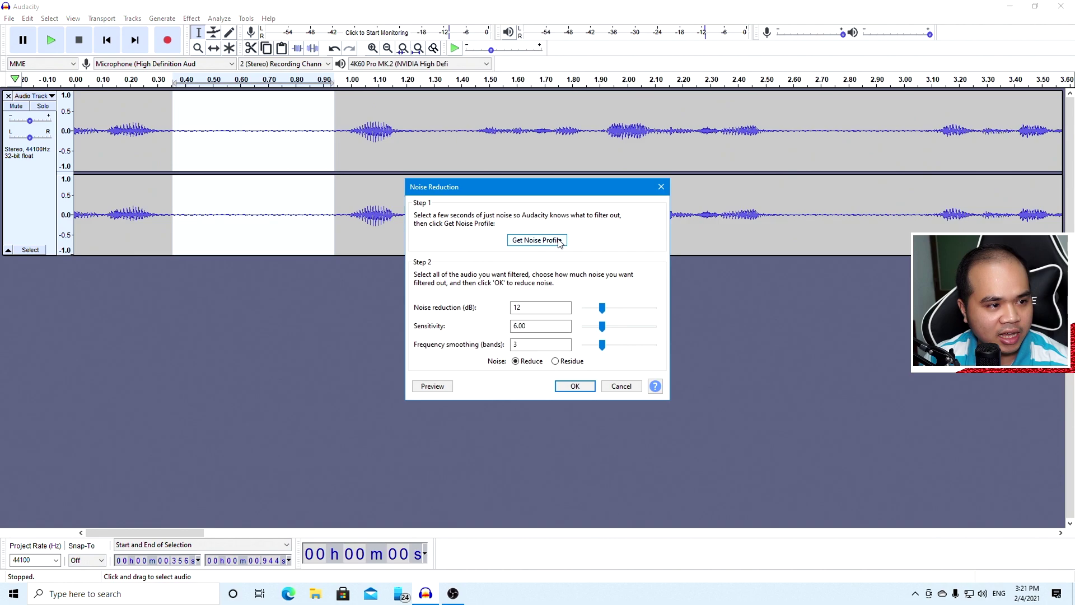
click(558, 242)
Apply Noise Reduction to the whole recording with 12 dB reduction, sensitivity 6.00 and 3 smoothing bands, and clear the selection
click(289, 140)
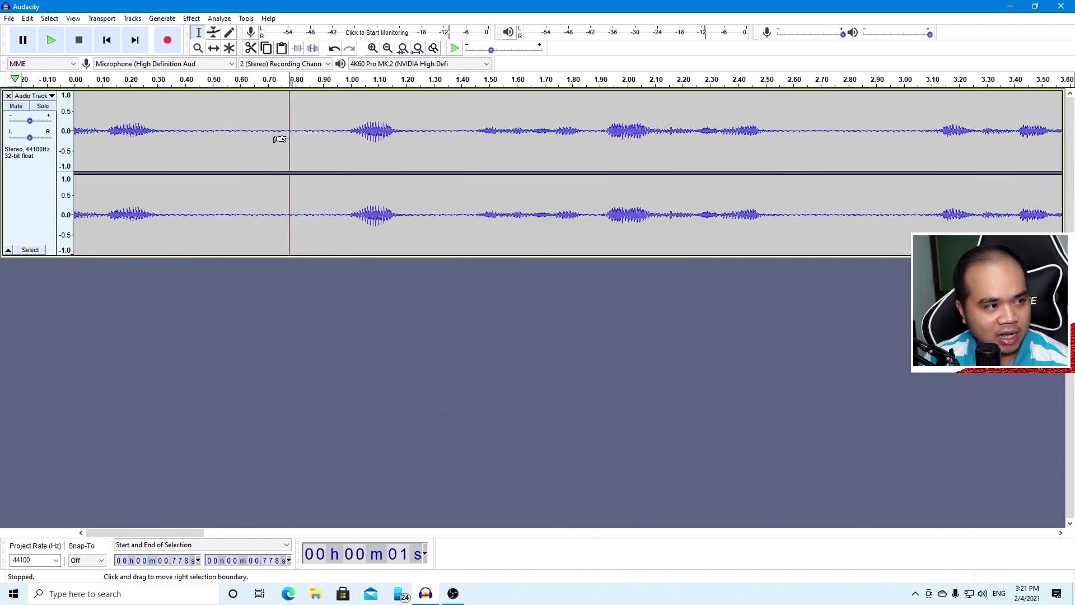
key(ctrl+a)
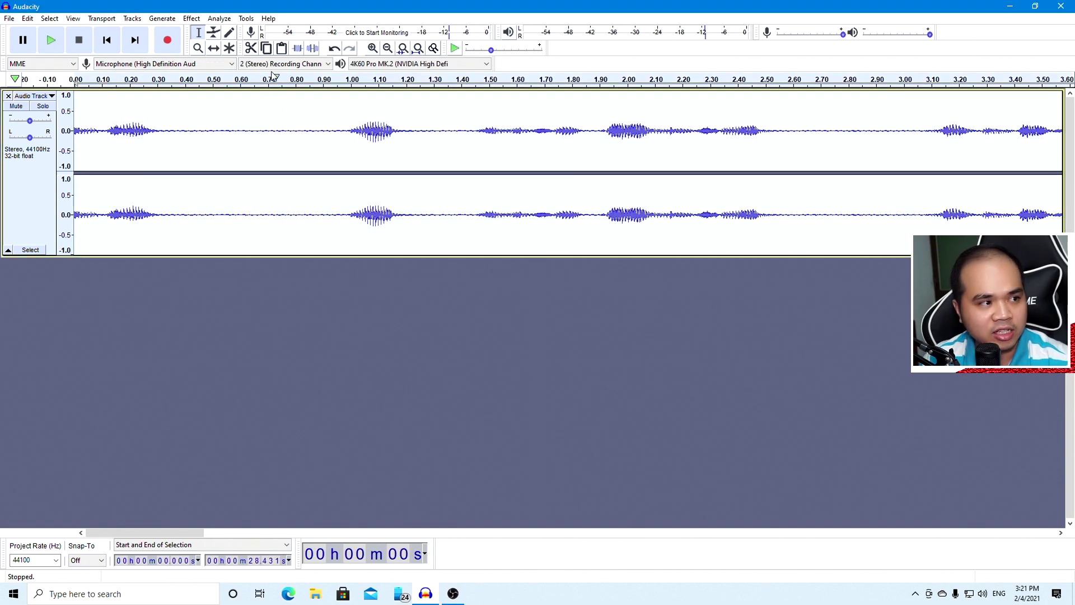
click(194, 22)
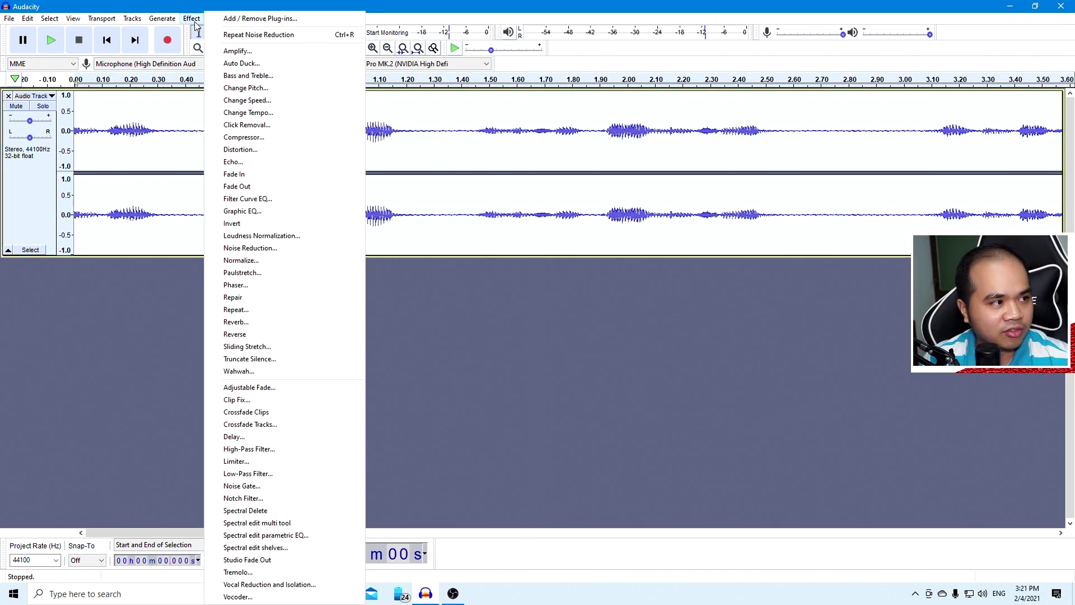
click(253, 250)
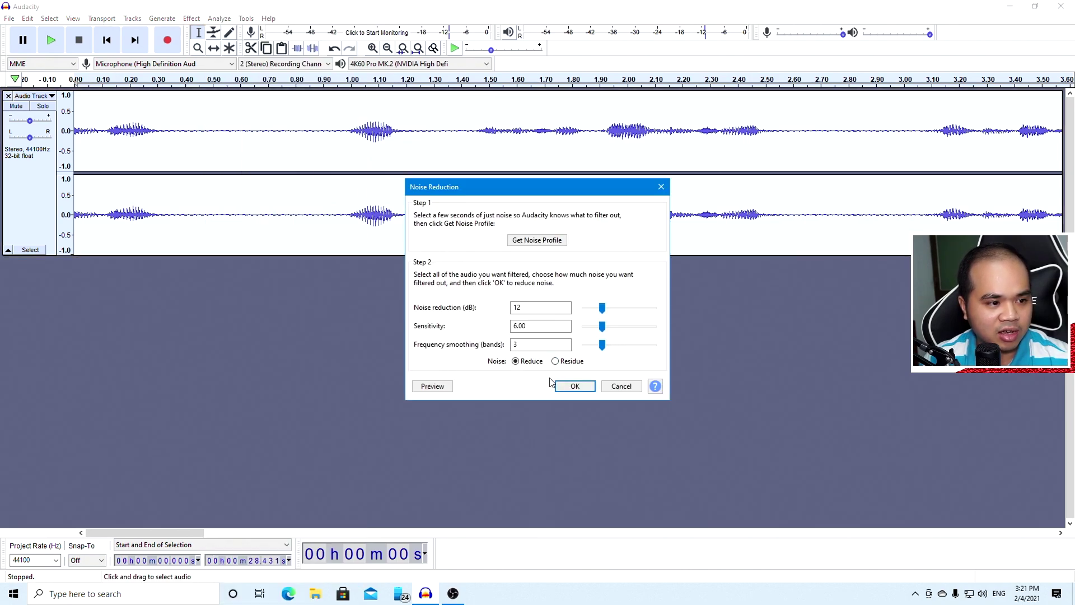
click(554, 383)
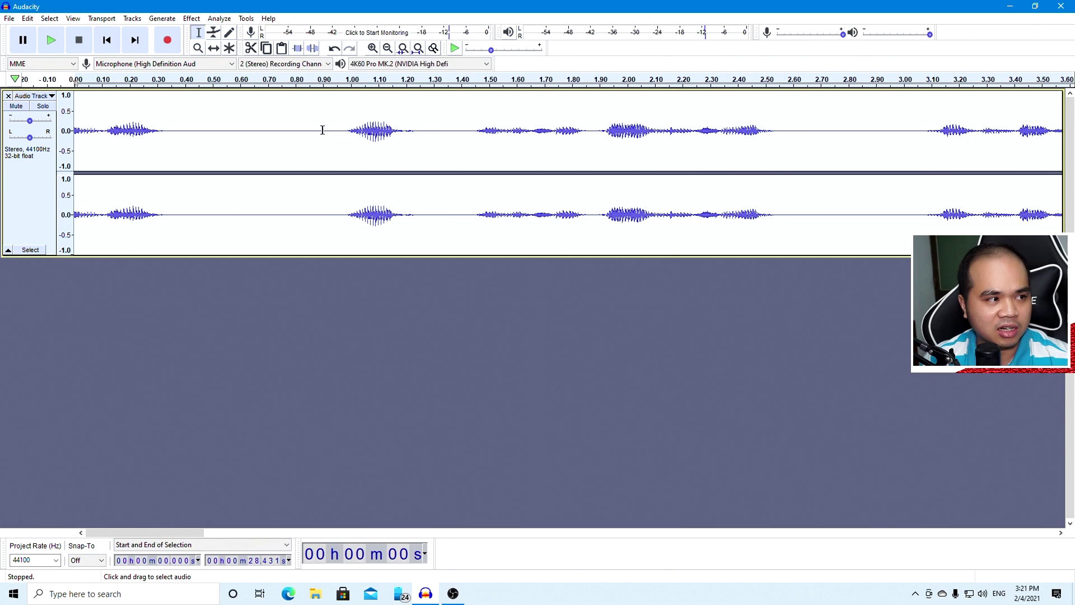
click(419, 49)
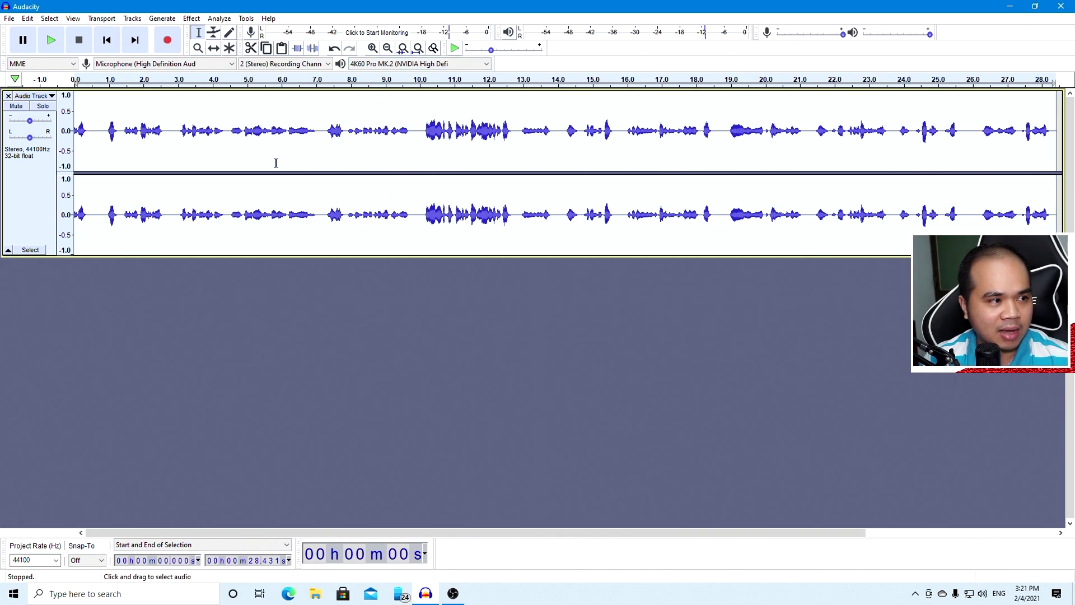
click(177, 127)
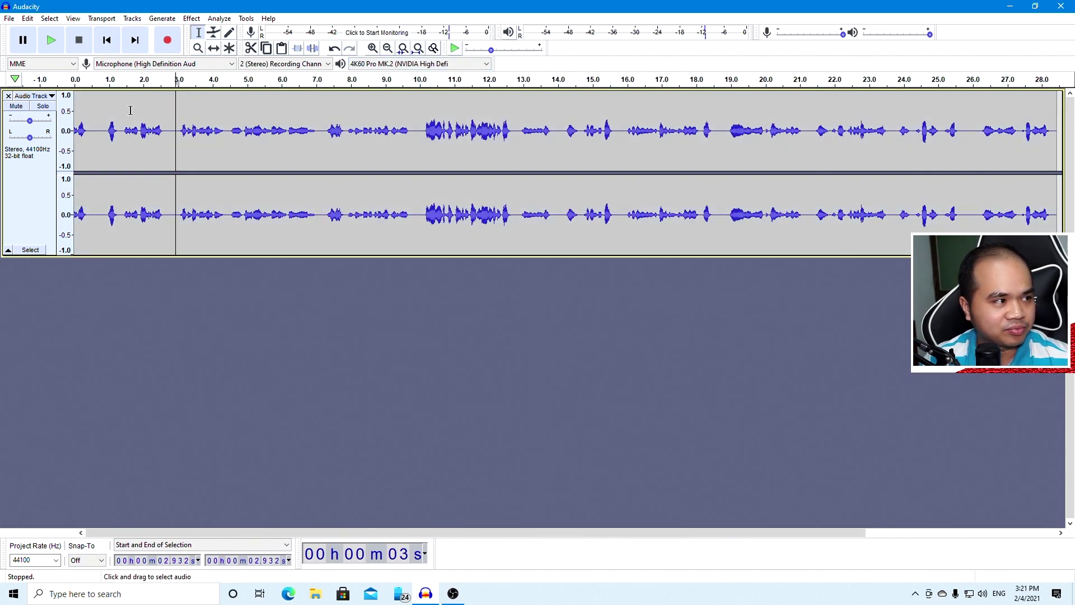
Play back the noise-reduced voice track from about 2.93 s and stop it after a few seconds
click(52, 41)
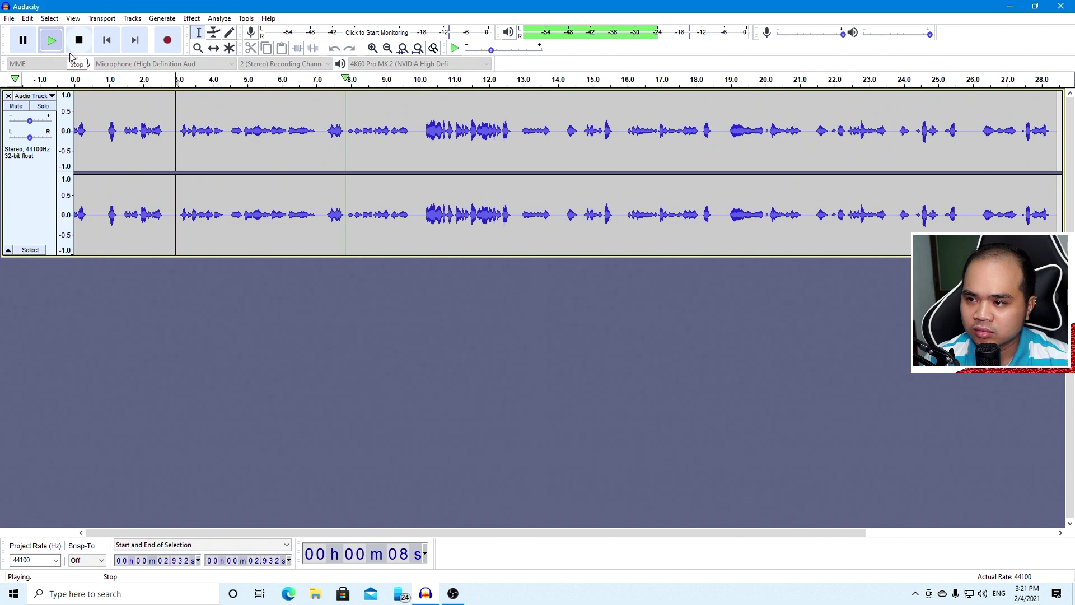
click(79, 39)
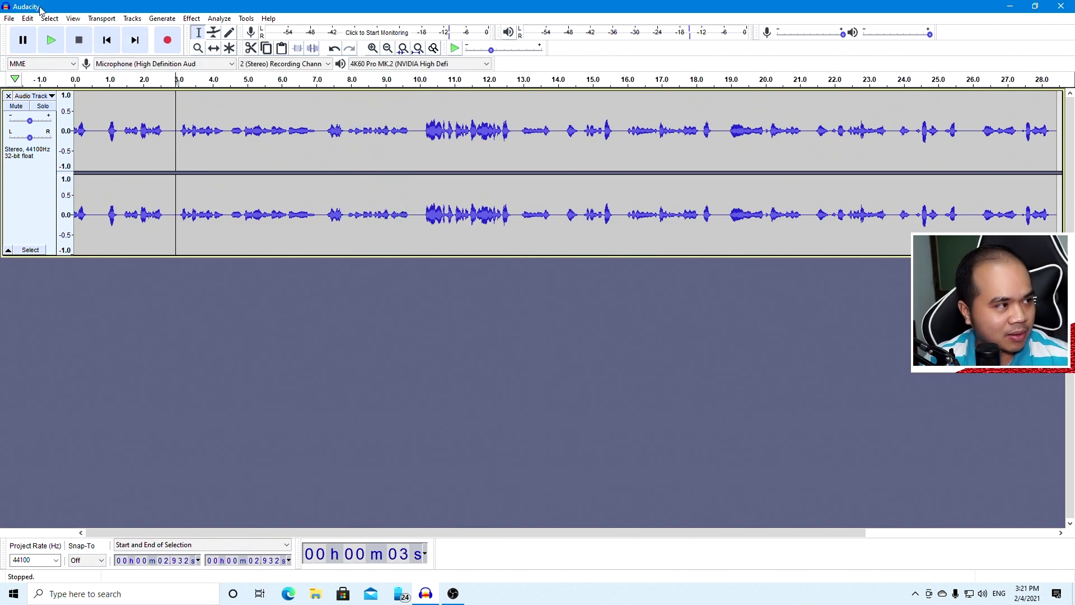
Export the cleaned audio to the desktop as a WAV file named am thanh video with Signed 16-bit PCM encoding and empty metadata tags
click(10, 19)
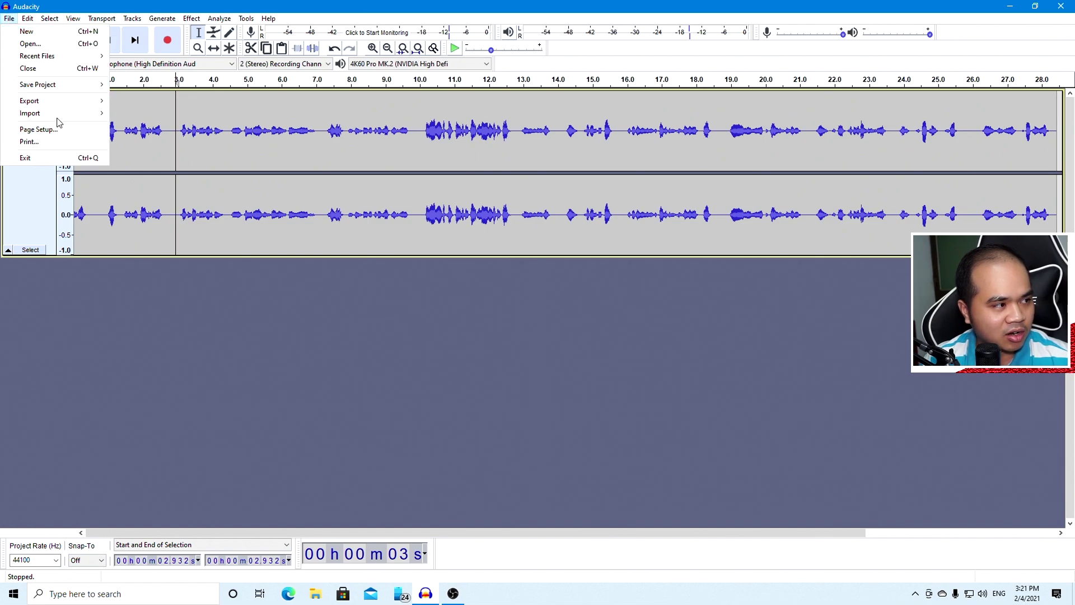
mouse_move(66, 103)
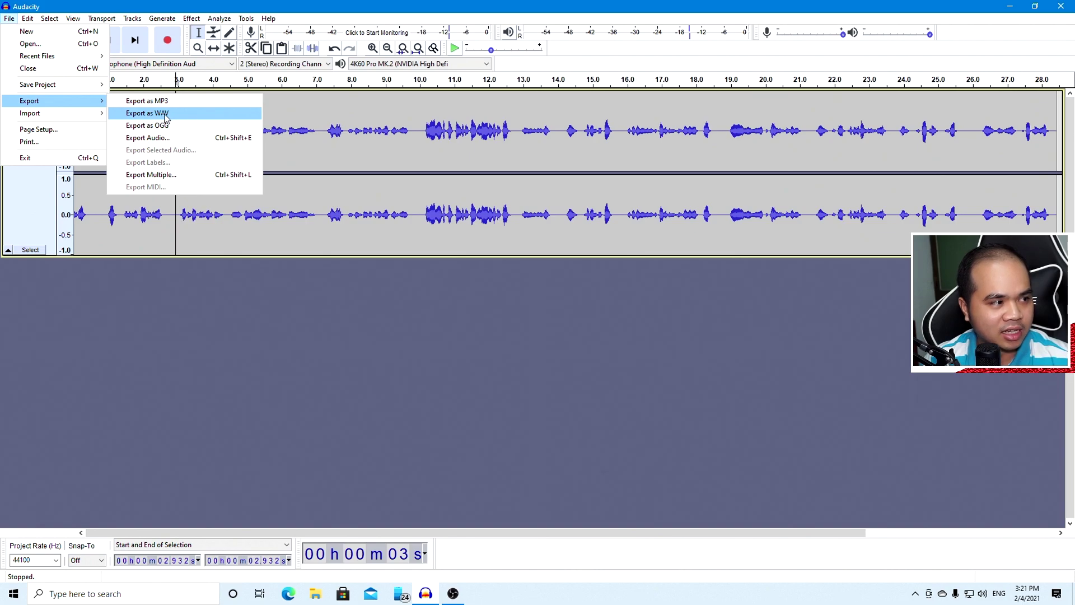
click(162, 114)
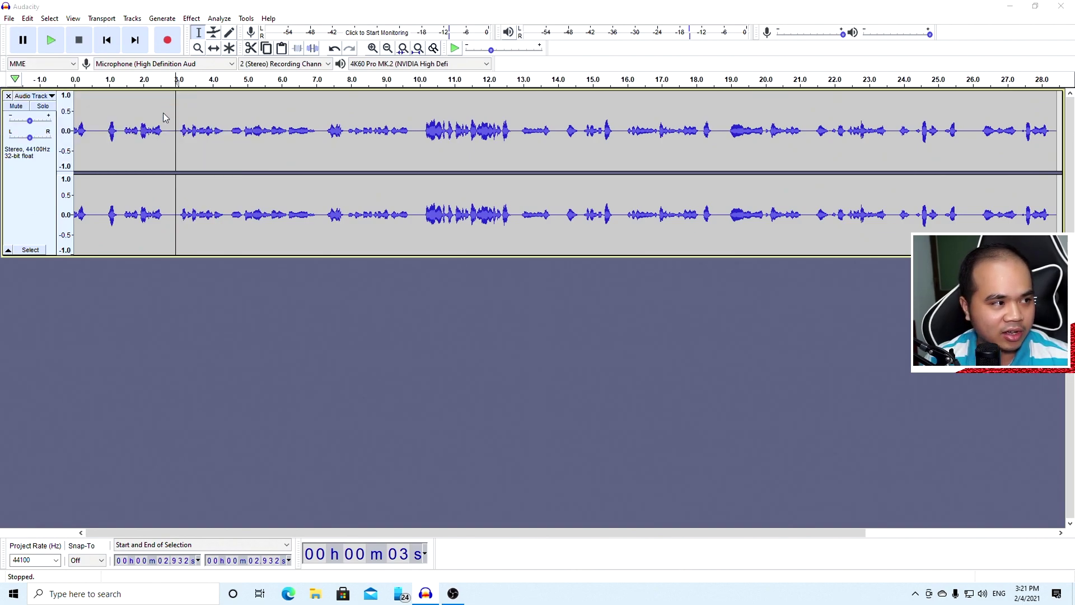
drag(225, 33, 496, 119)
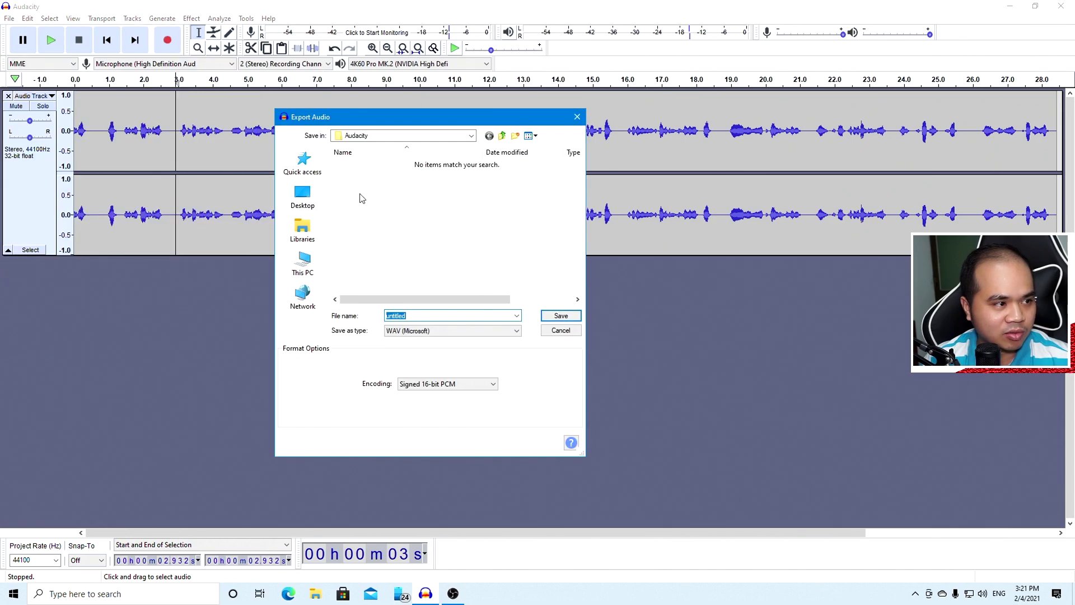
click(303, 196)
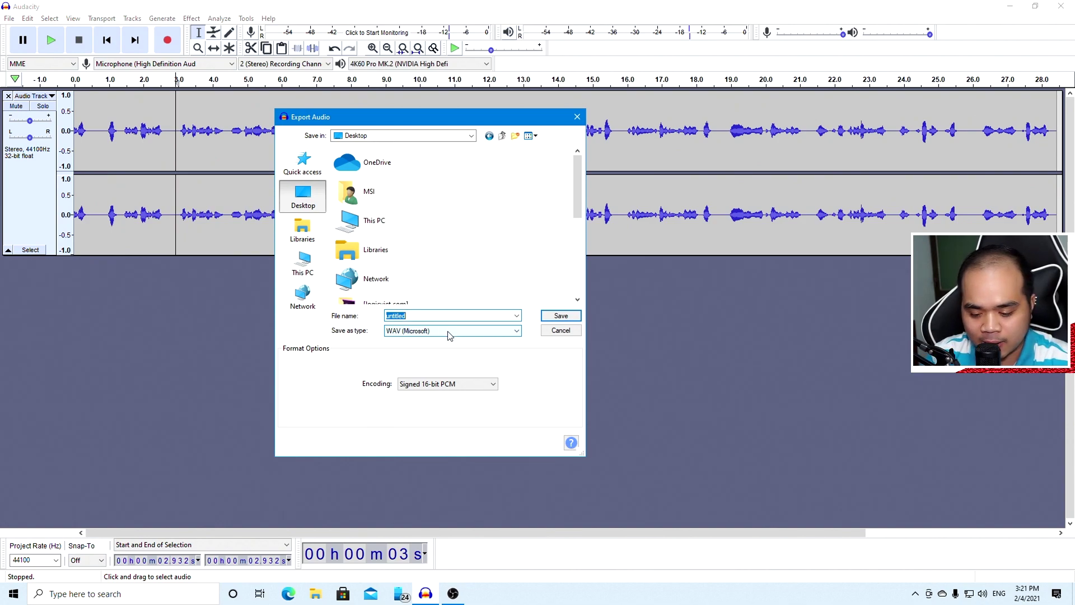
text(am thanh video)
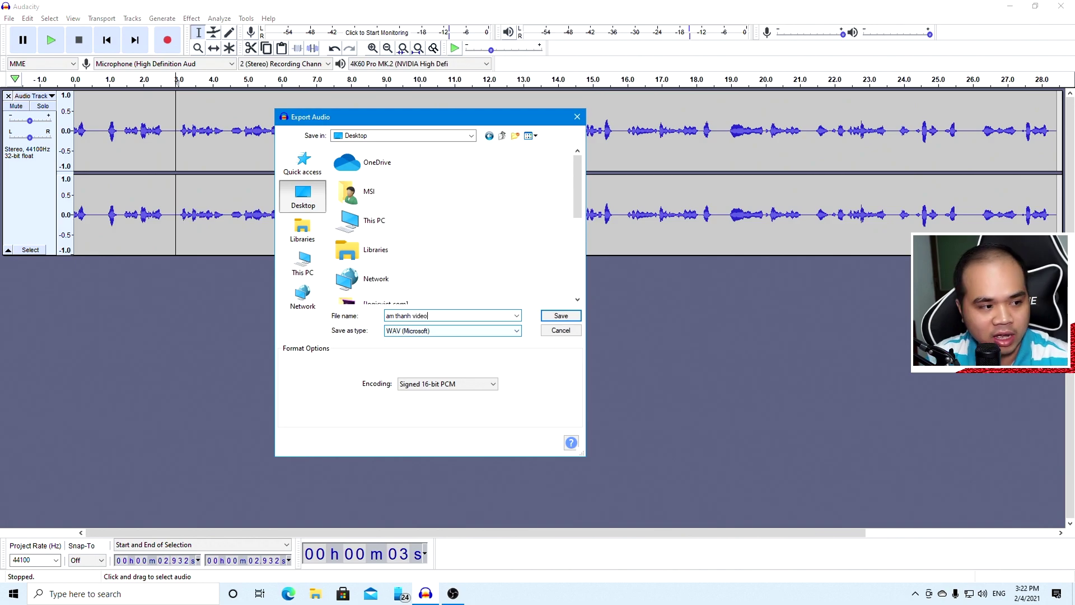
click(561, 315)
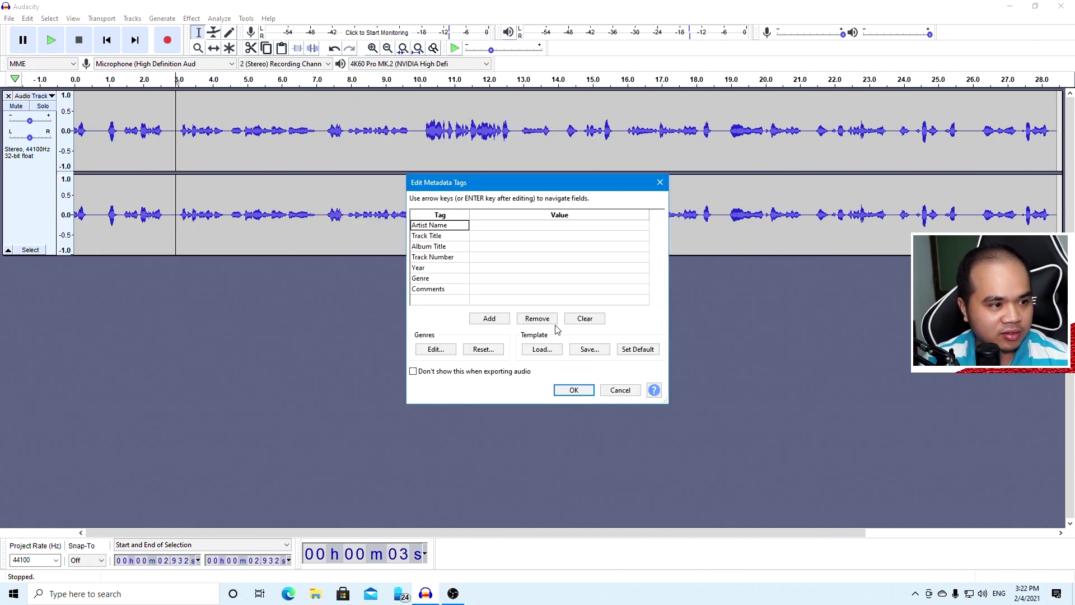
click(569, 394)
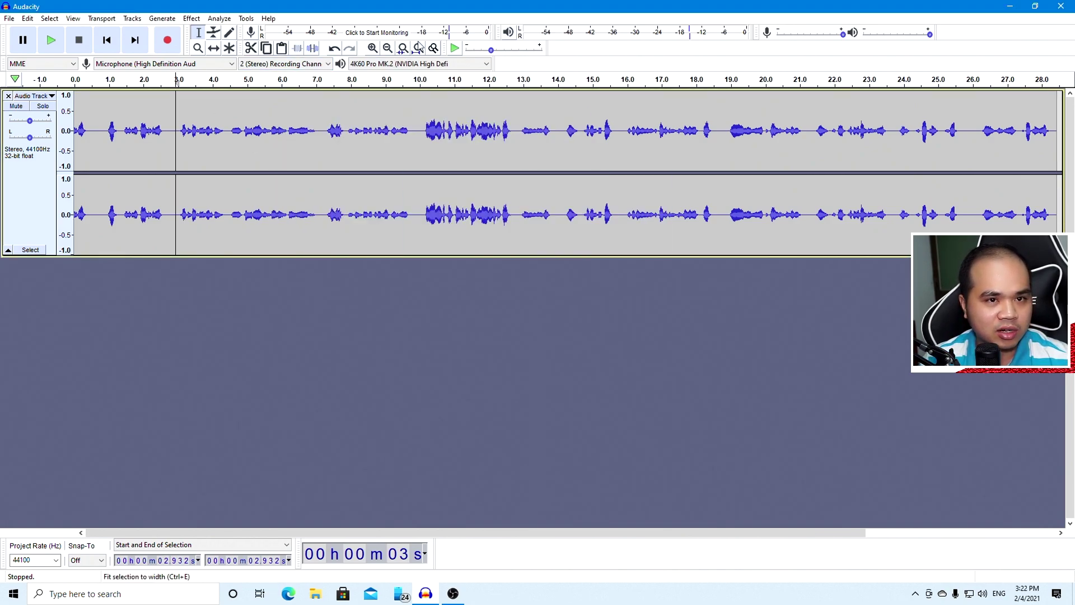
Minimize Audacity, launch Adobe Premiere Pro 2020 and create a new project named Untitled in the premiere project folder
click(1005, 6)
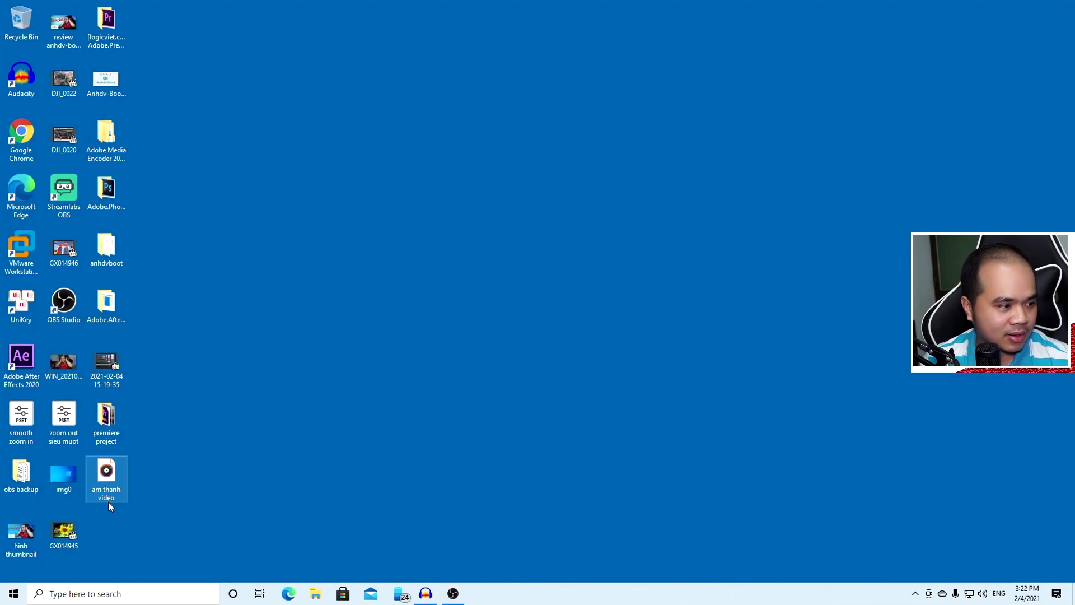
click(112, 471)
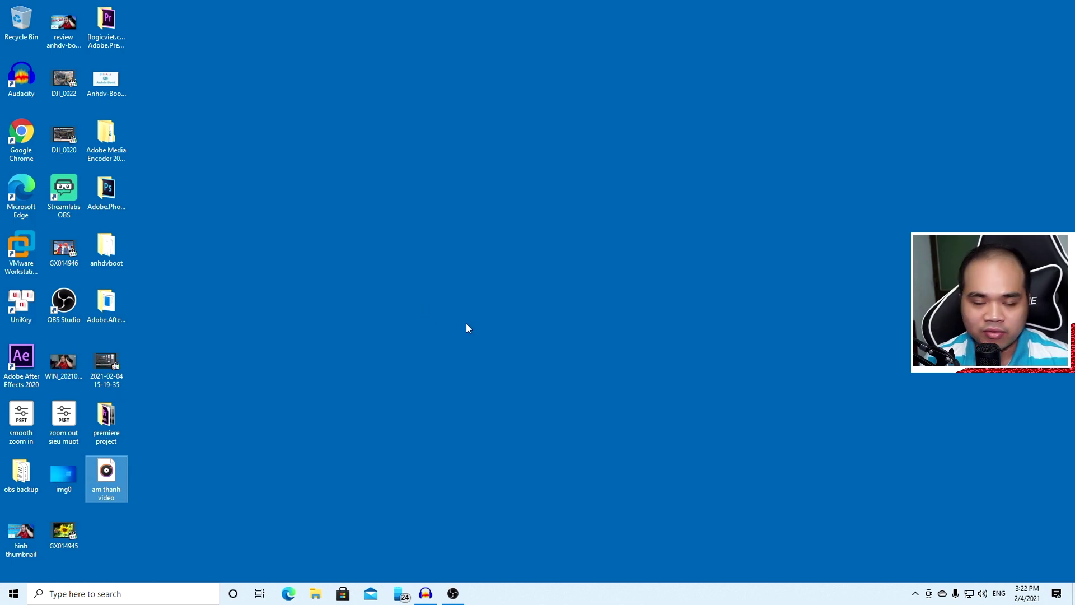
click(13, 593)
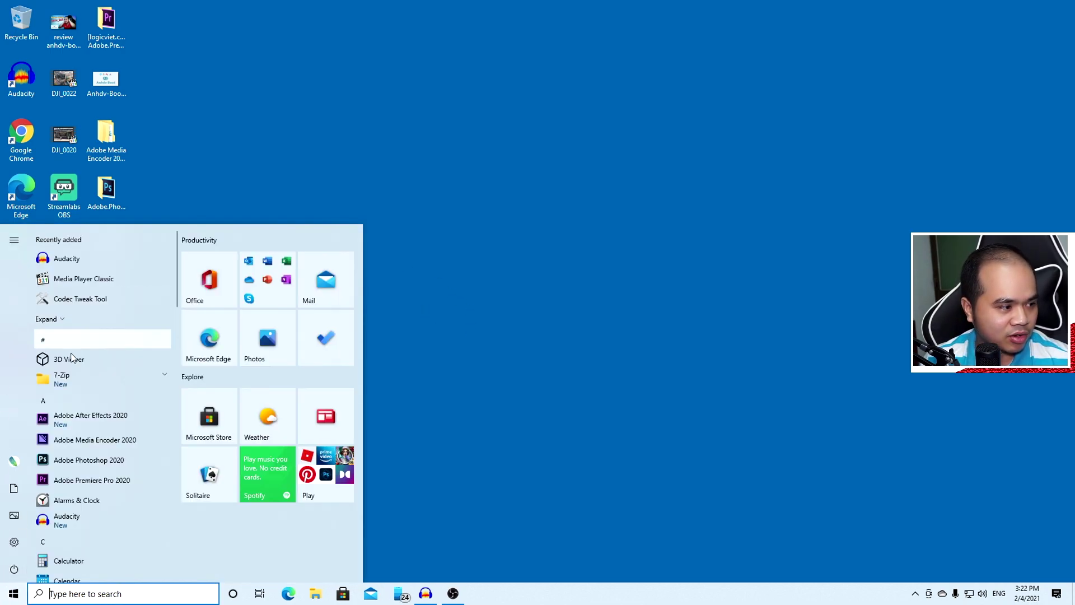
click(63, 483)
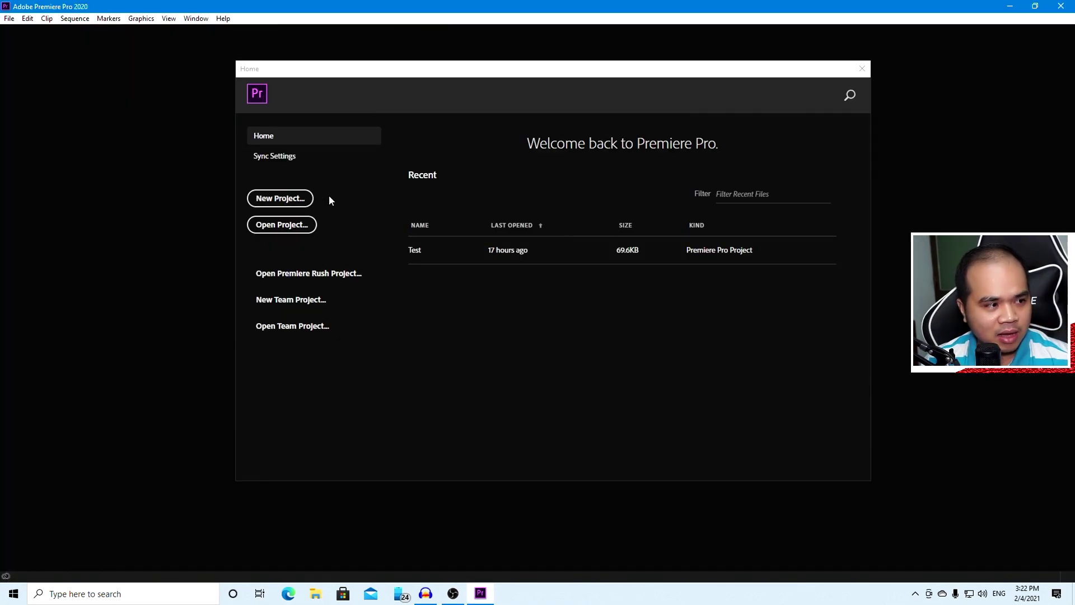
click(305, 198)
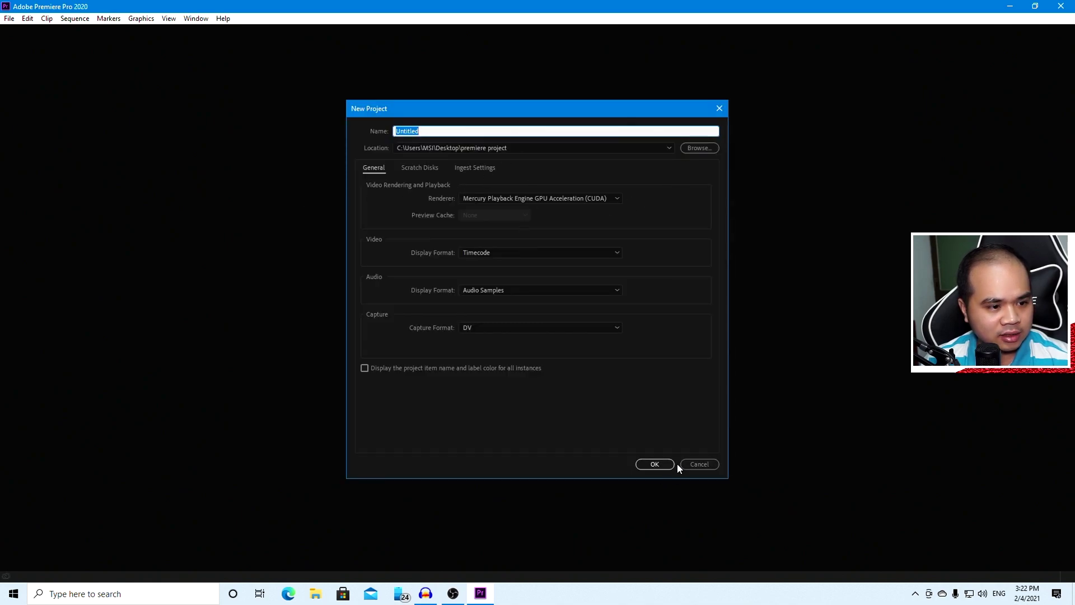
click(654, 464)
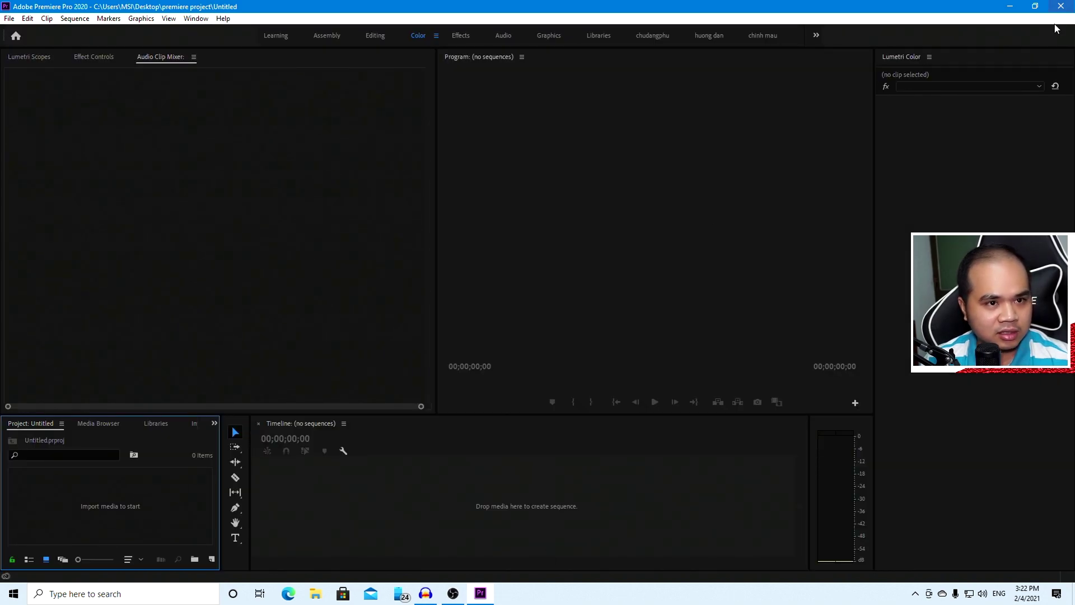
click(480, 594)
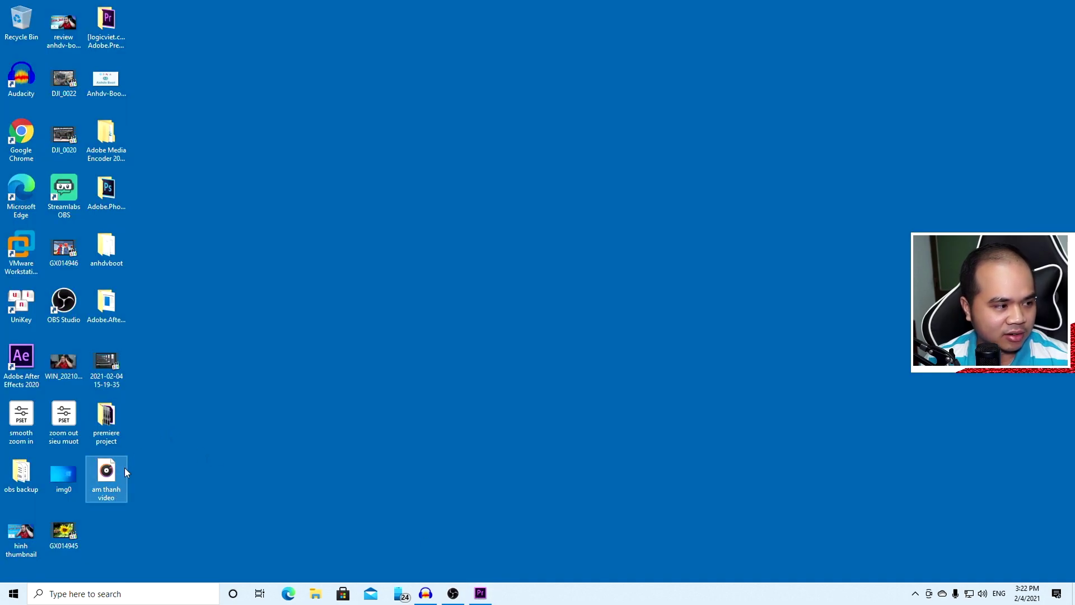
drag(115, 383, 147, 507)
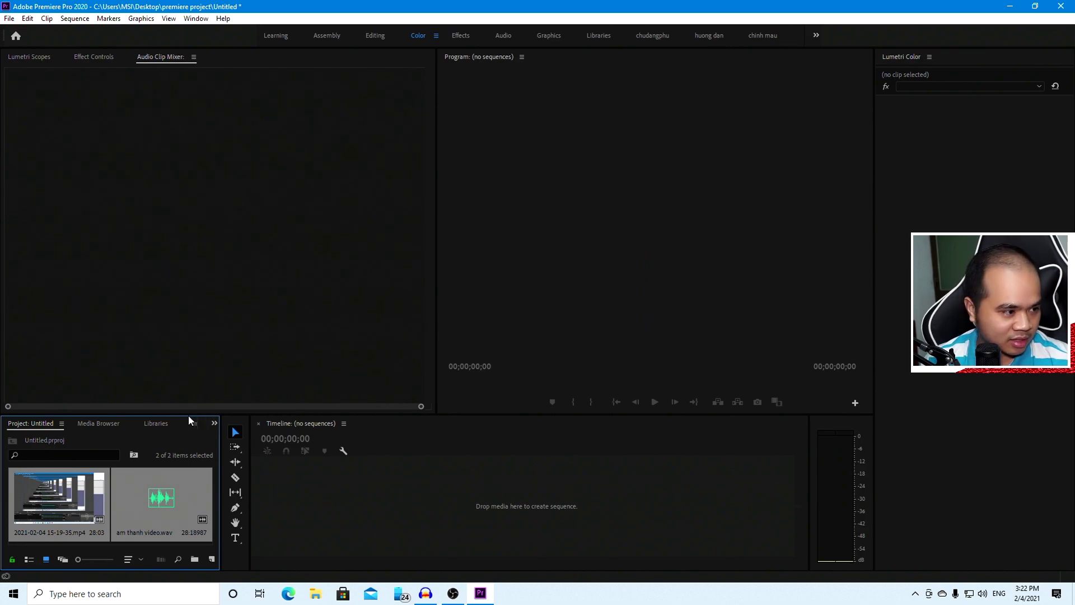
drag(192, 415, 192, 341)
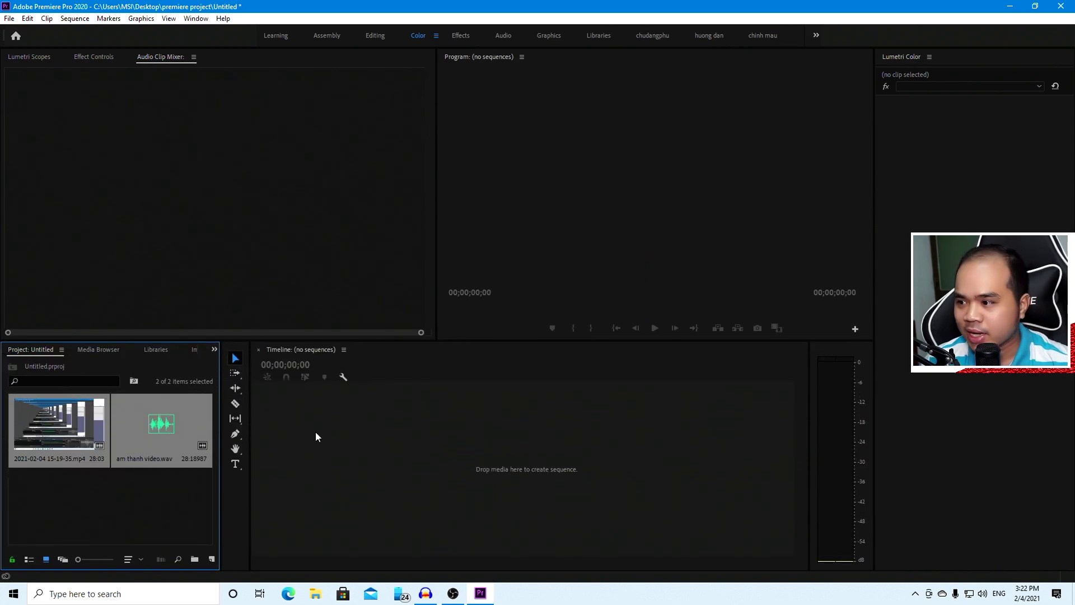
click(123, 506)
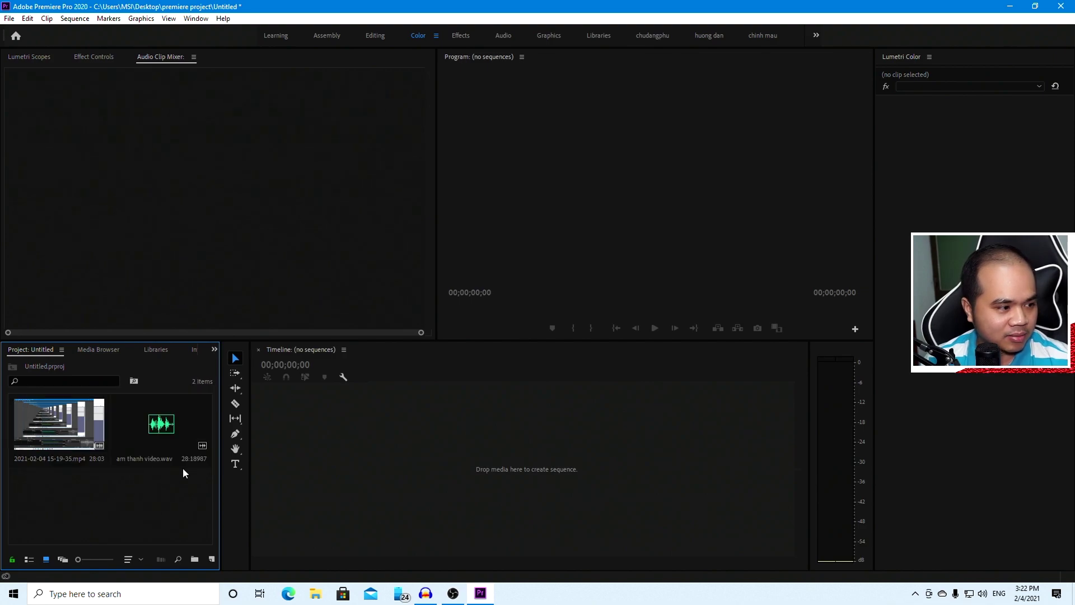
right_click(53, 423)
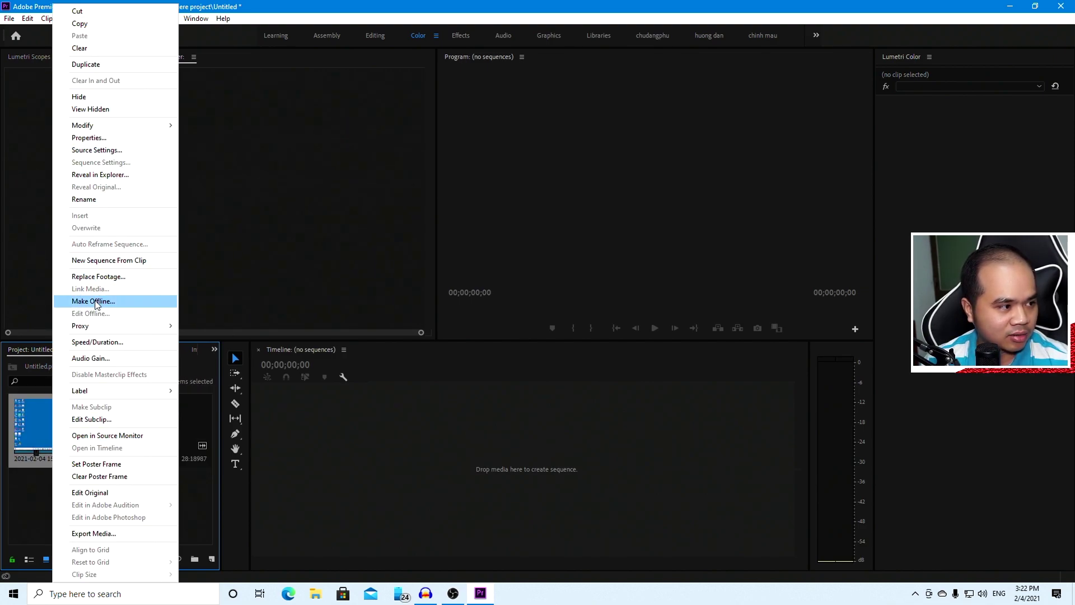
click(123, 260)
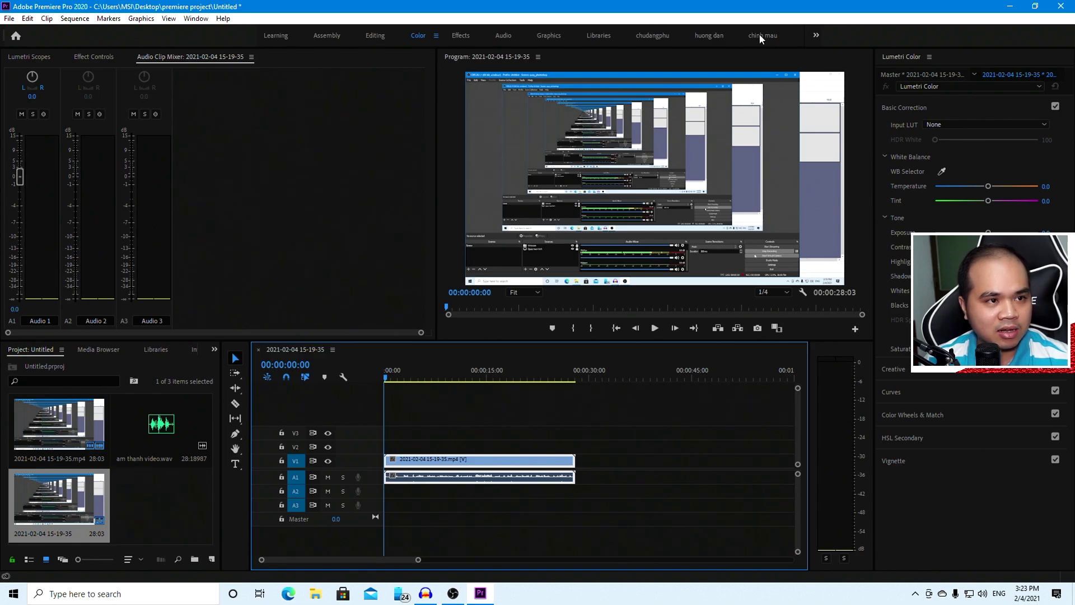
click(646, 34)
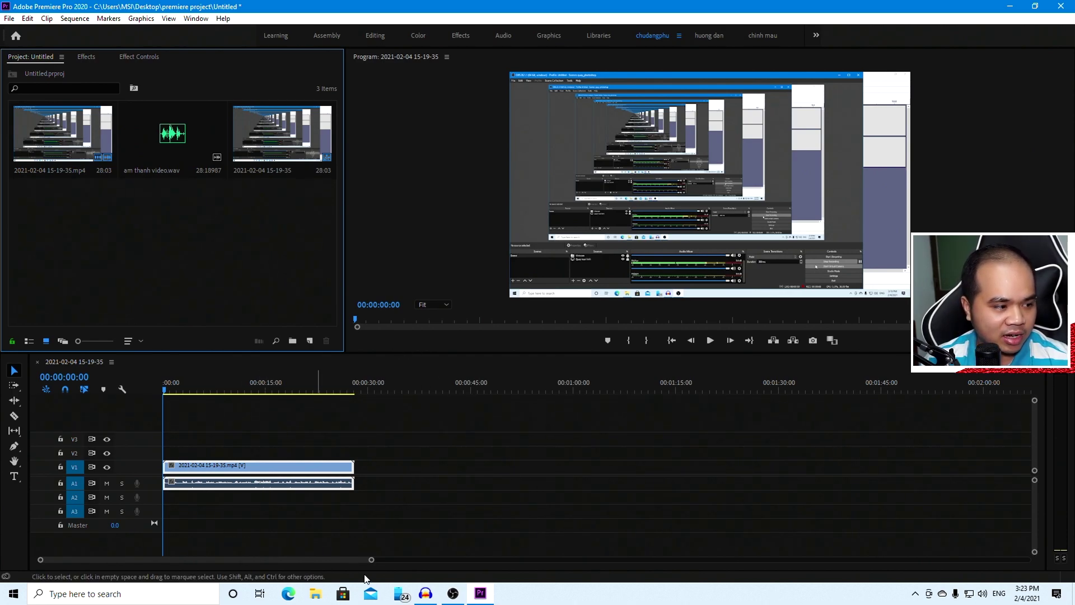
Place am thanh video.wav on audio track A2 at the start of the sequence
drag(371, 559, 279, 558)
drag(158, 149, 166, 497)
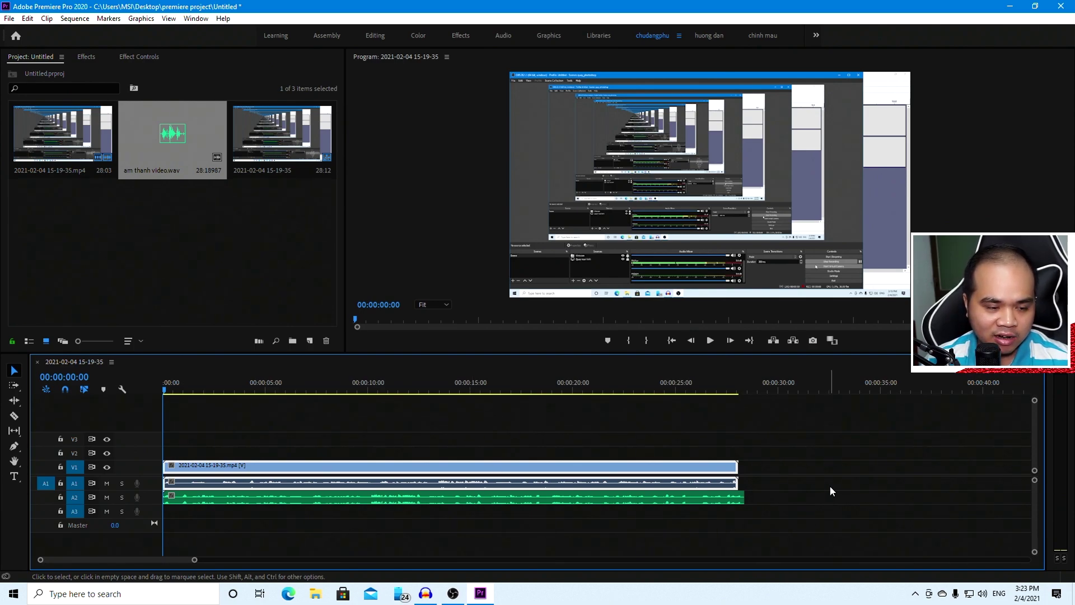
Select the video clip and the separate voice clip in the timeline and synchronize them with each other
drag(804, 457, 622, 496)
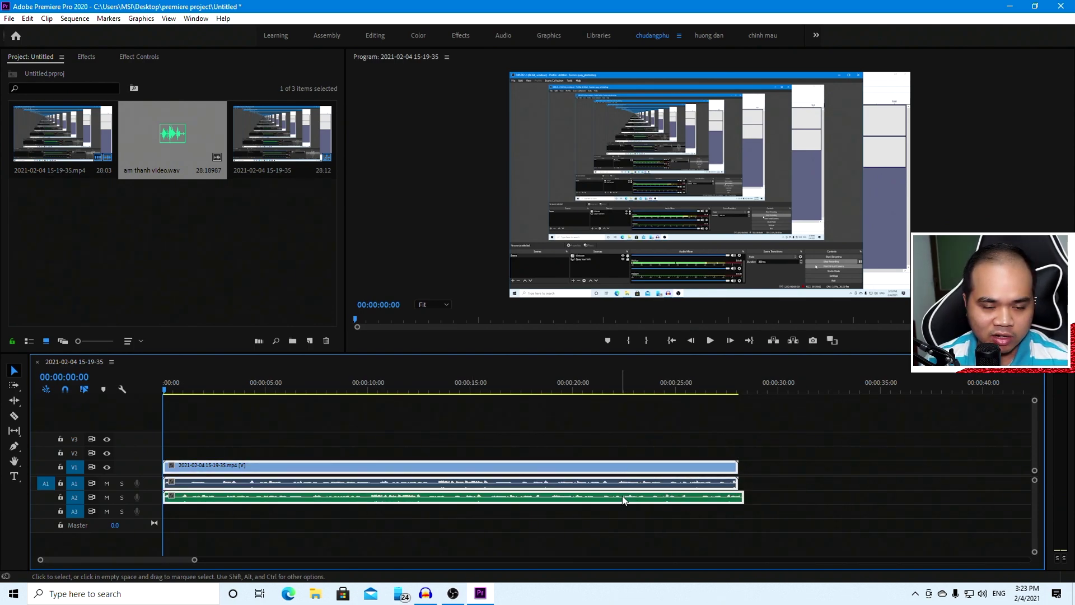
right_click(542, 490)
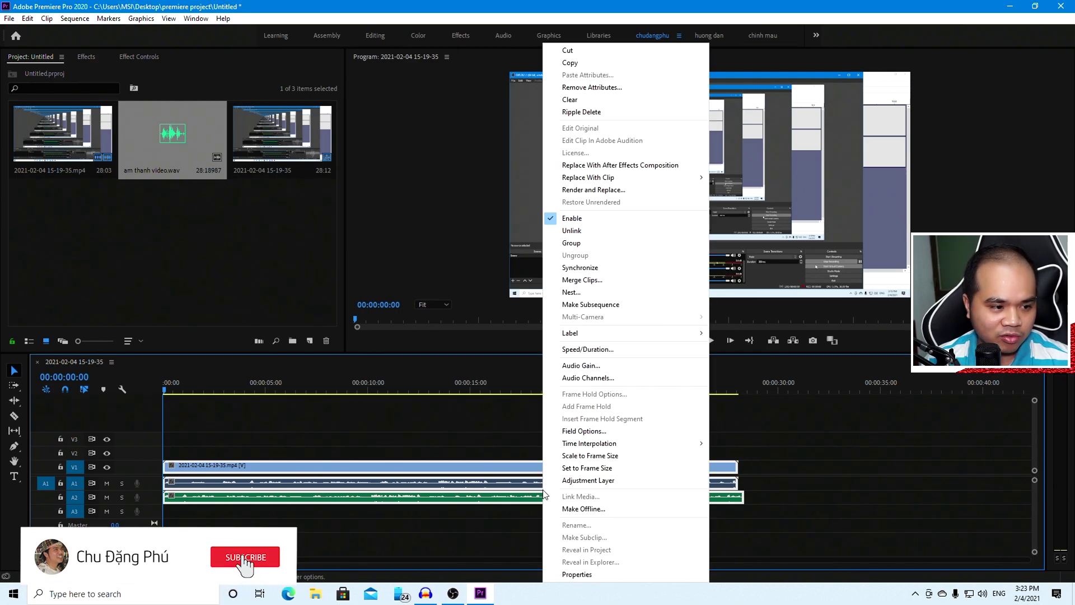
click(583, 272)
click(466, 320)
click(511, 348)
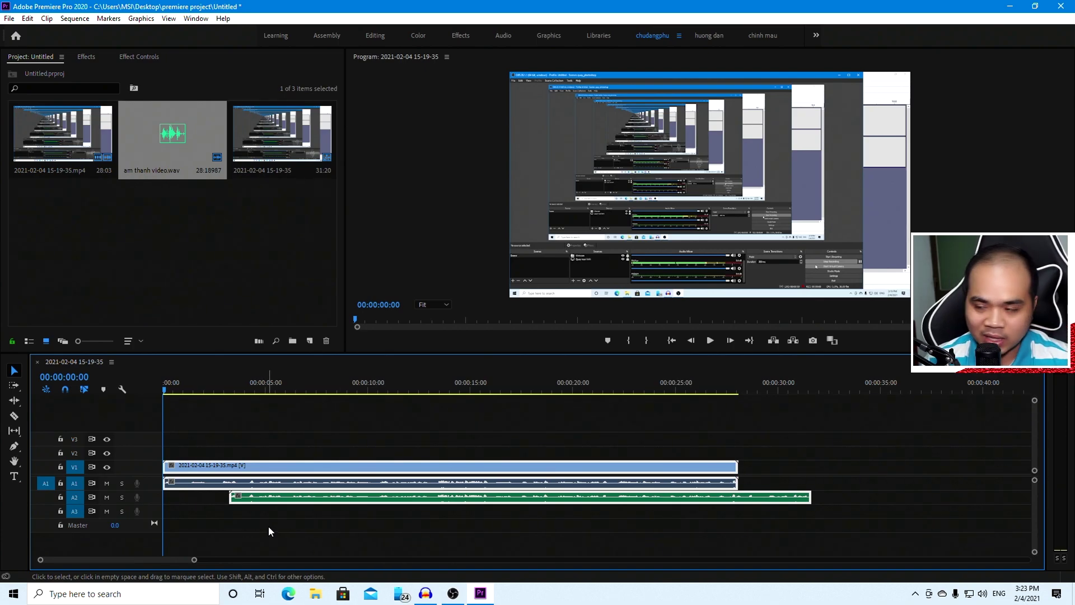
Play the synchronized sequence from 00:00:03:08, stop it after a few seconds and return the playhead to 00:00:03:23
click(231, 401)
click(230, 387)
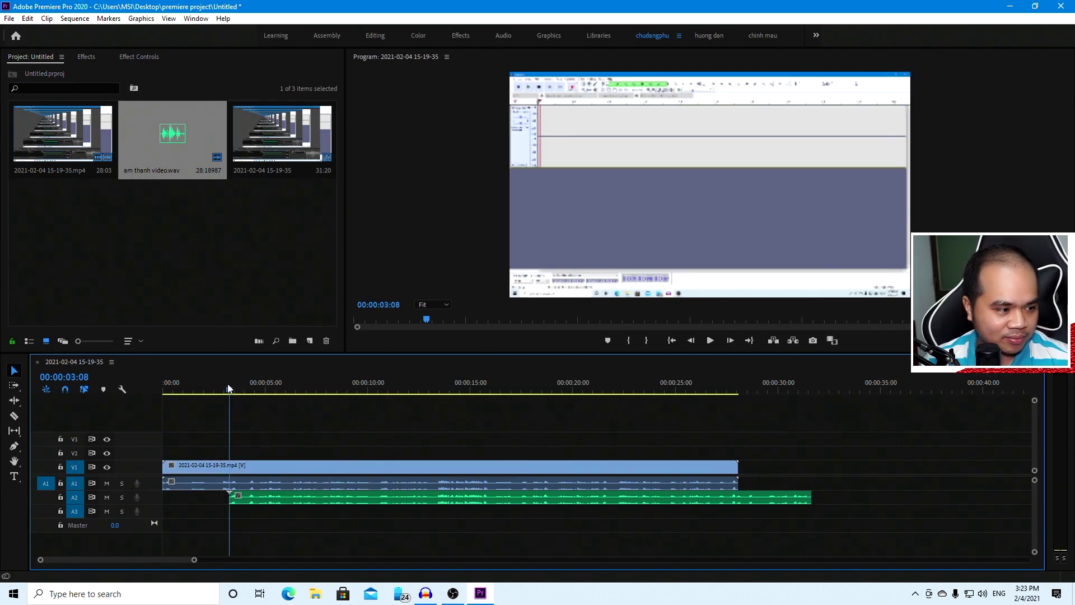
click(709, 340)
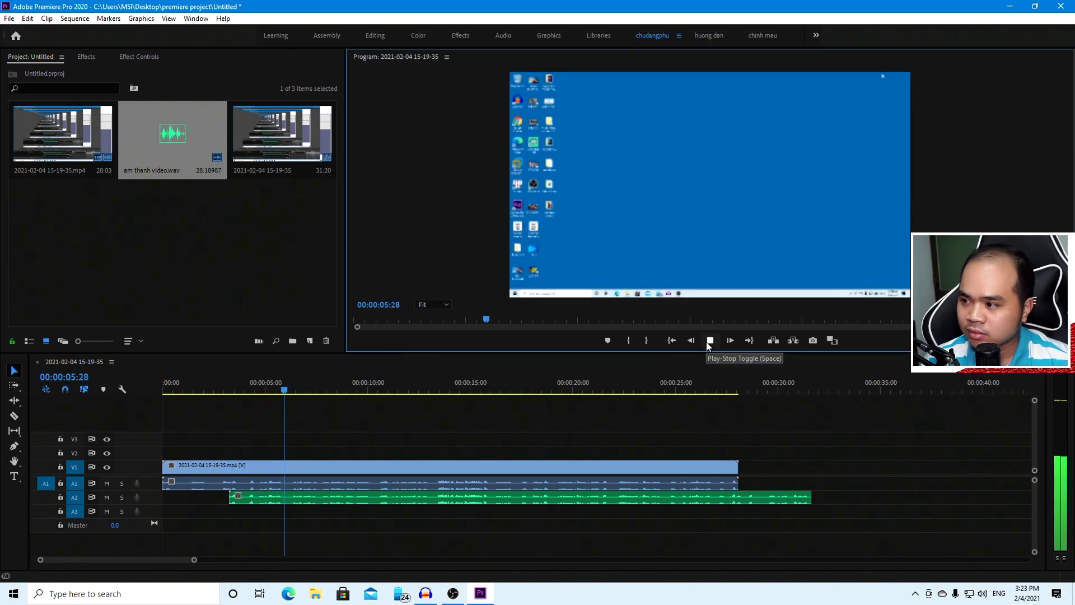
click(710, 340)
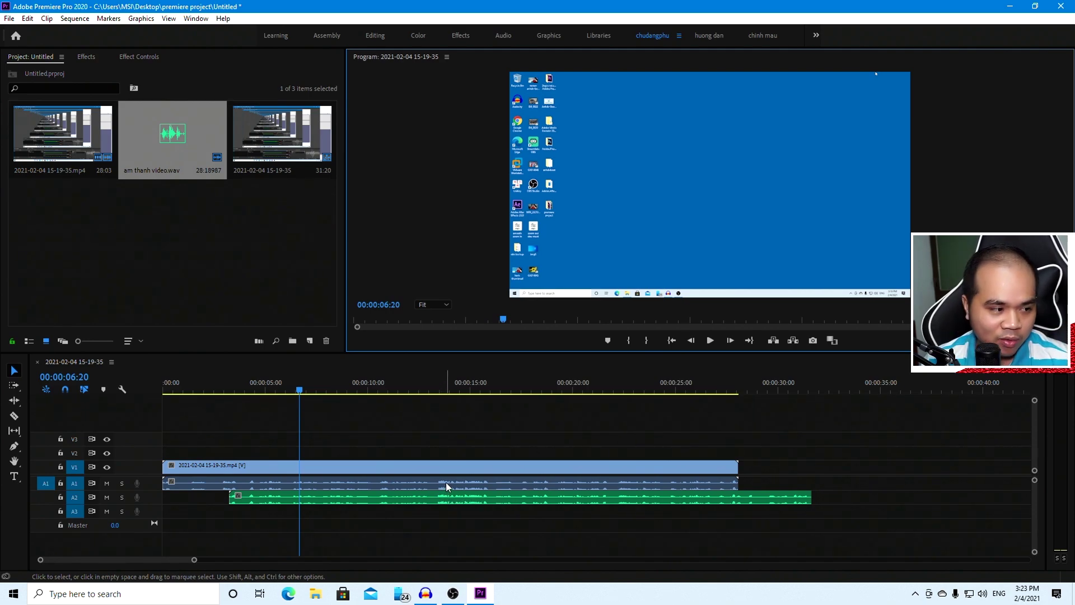
drag(297, 395, 241, 399)
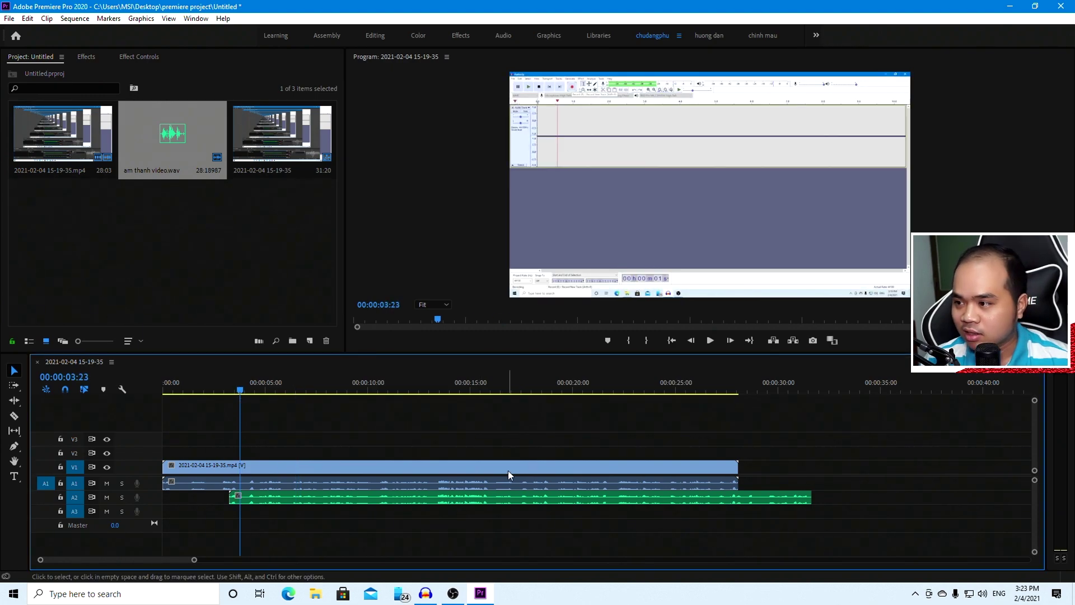
Unlink the screen recording clip from its original audio and delete that audio from track A1
click(396, 470)
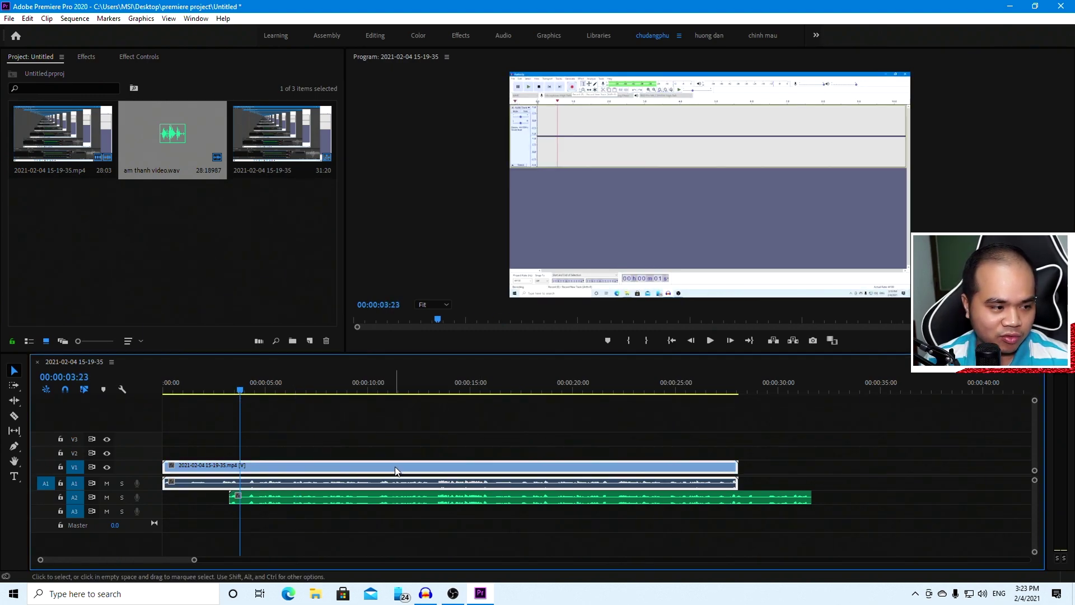
right_click(395, 470)
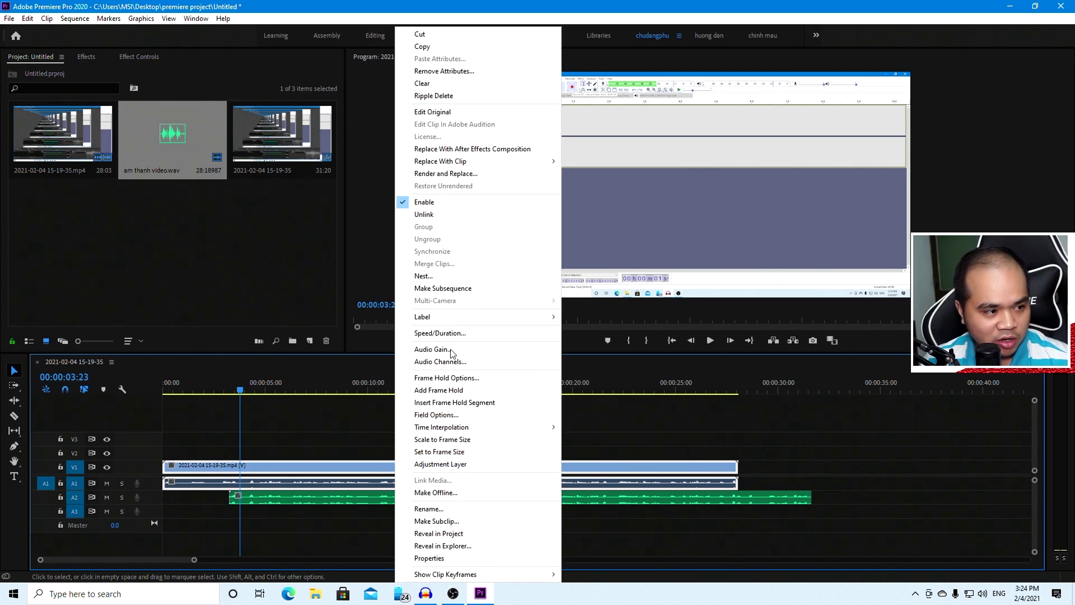
click(430, 219)
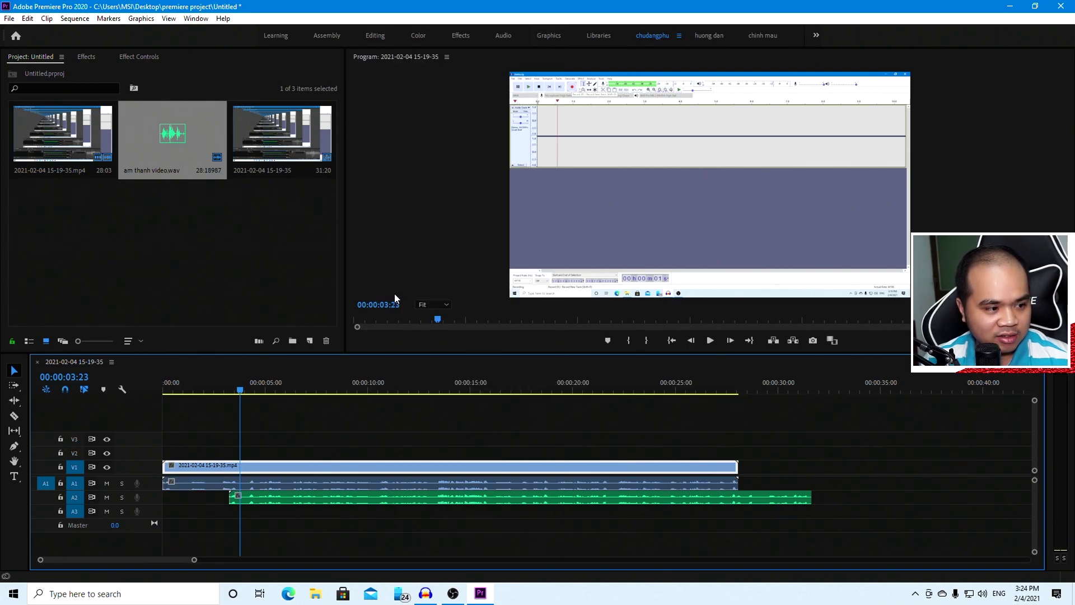
click(707, 482)
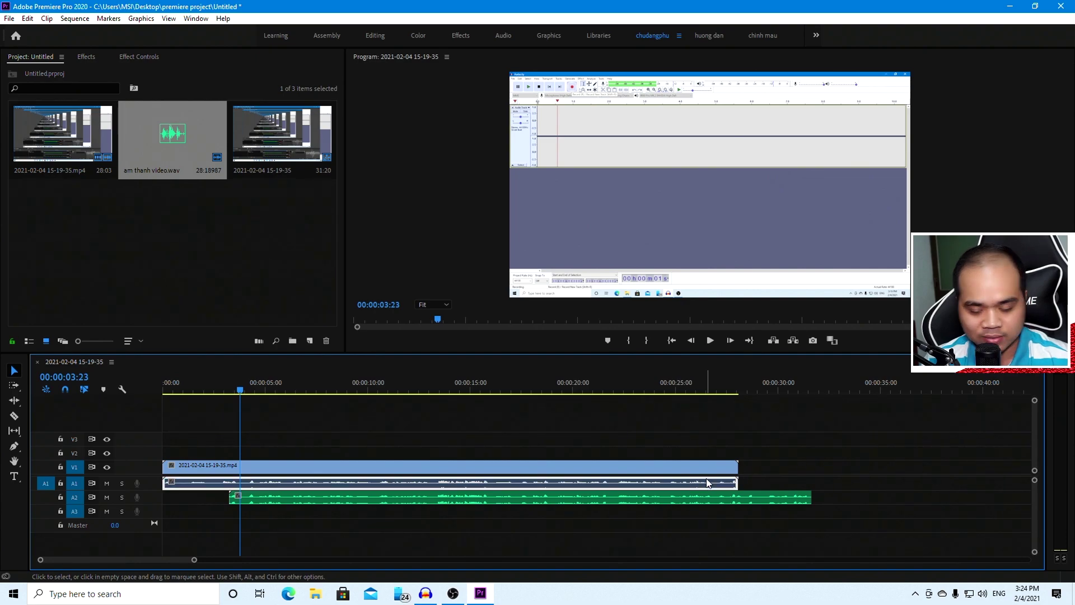
key(Delete)
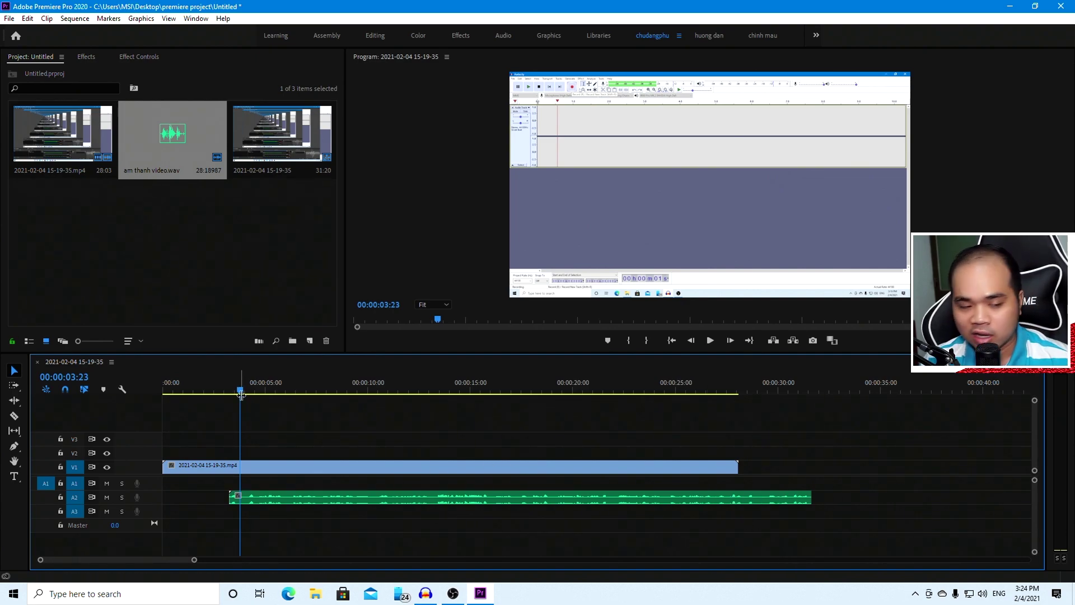
Trim the start of the video clip to the voice clip's start at 00:00:03:08 and move the voice clip to track A1
drag(242, 394, 230, 395)
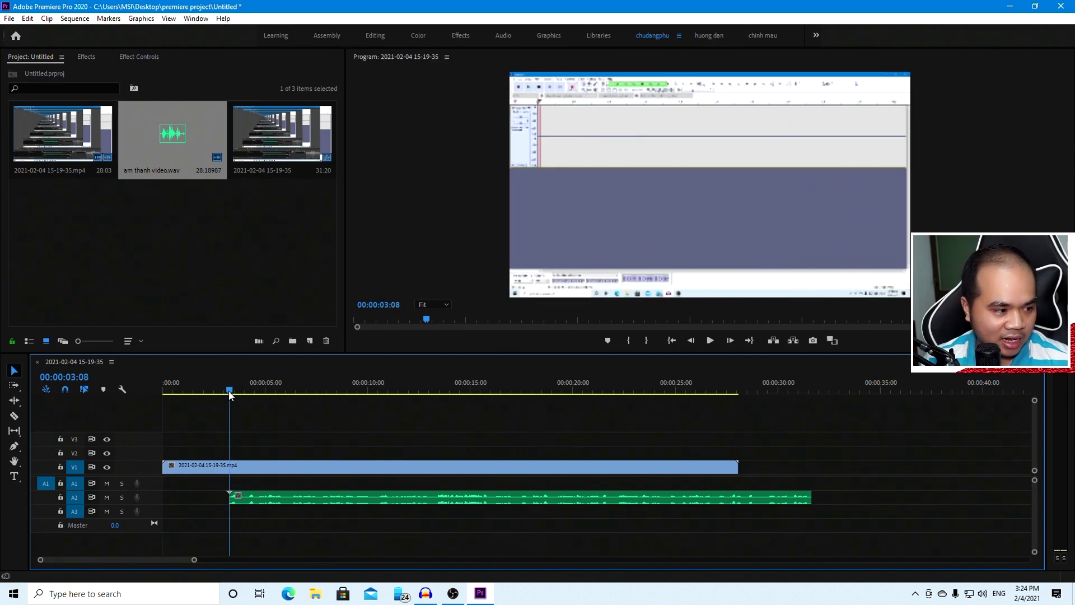
click(220, 468)
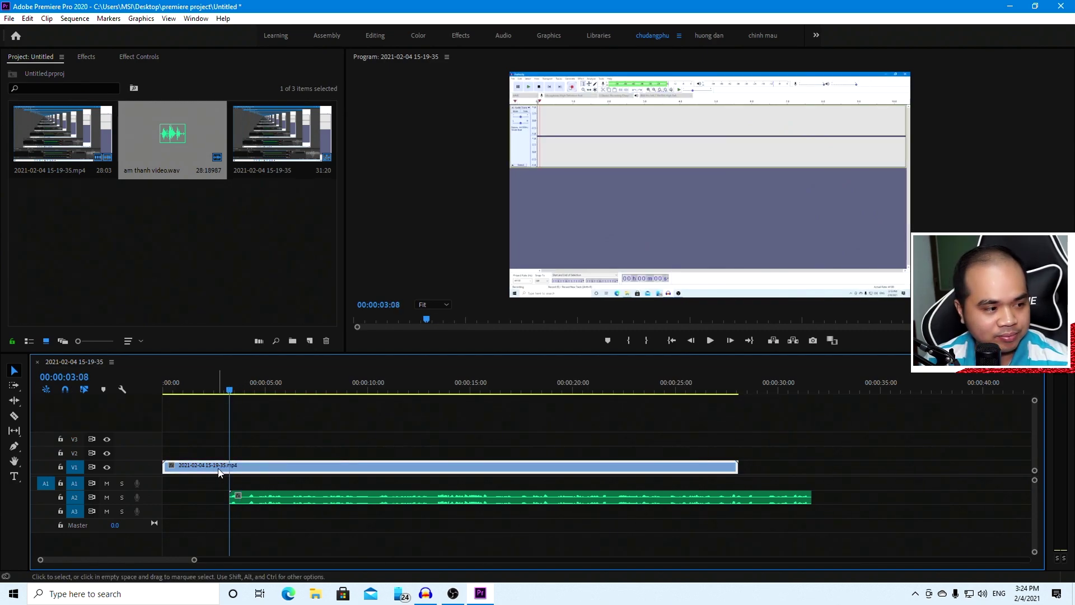
drag(164, 467, 248, 483)
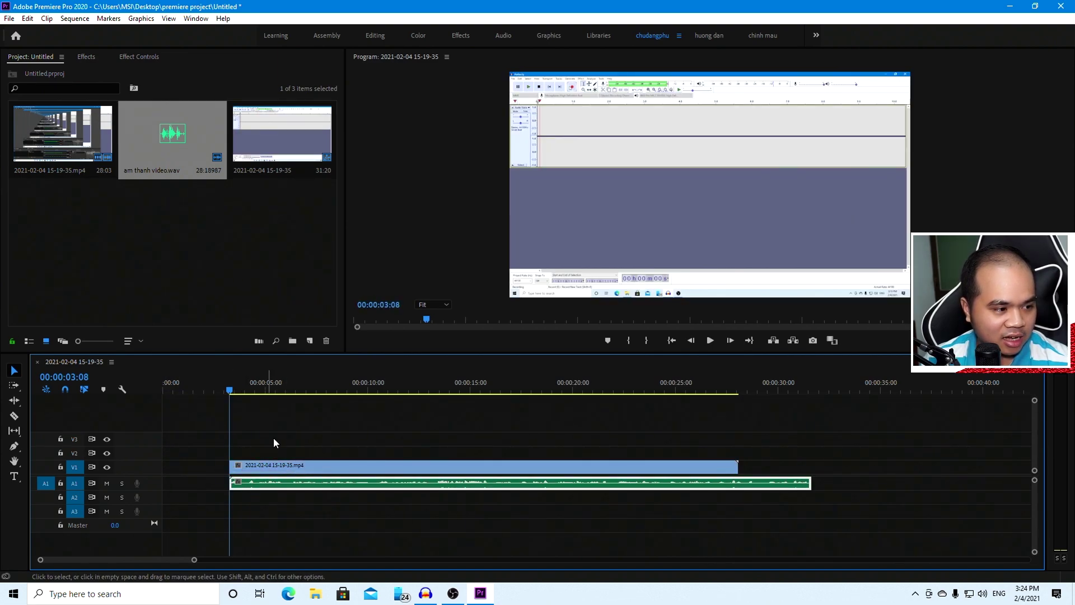
Play part of the sequence to check the synchronization and trim the voice clip's end to match the end of the video clip
click(290, 389)
key(space)
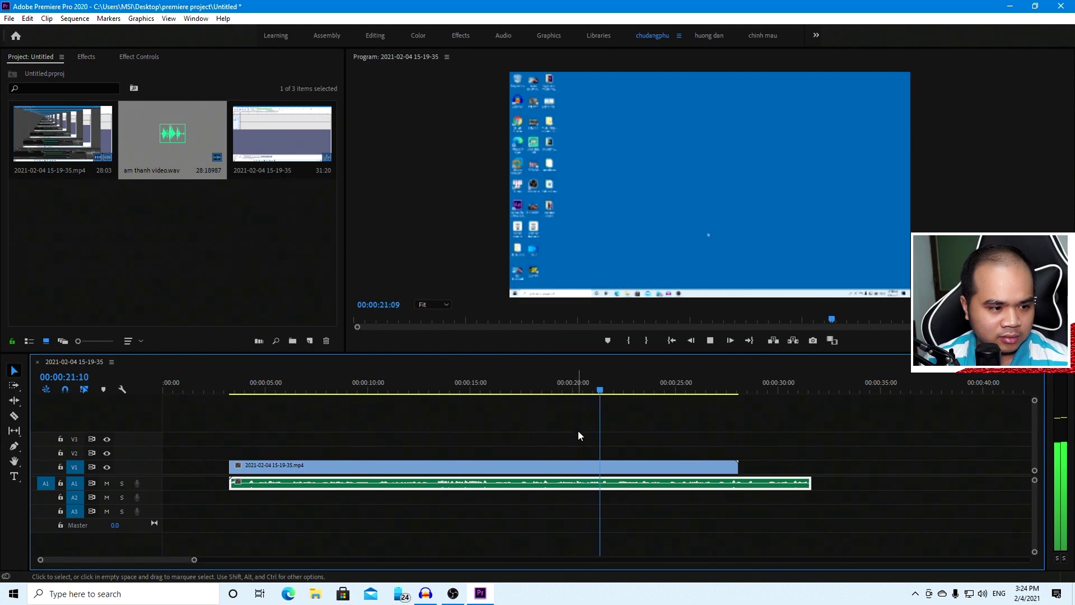
key(space)
drag(624, 388, 739, 388)
drag(809, 483, 737, 492)
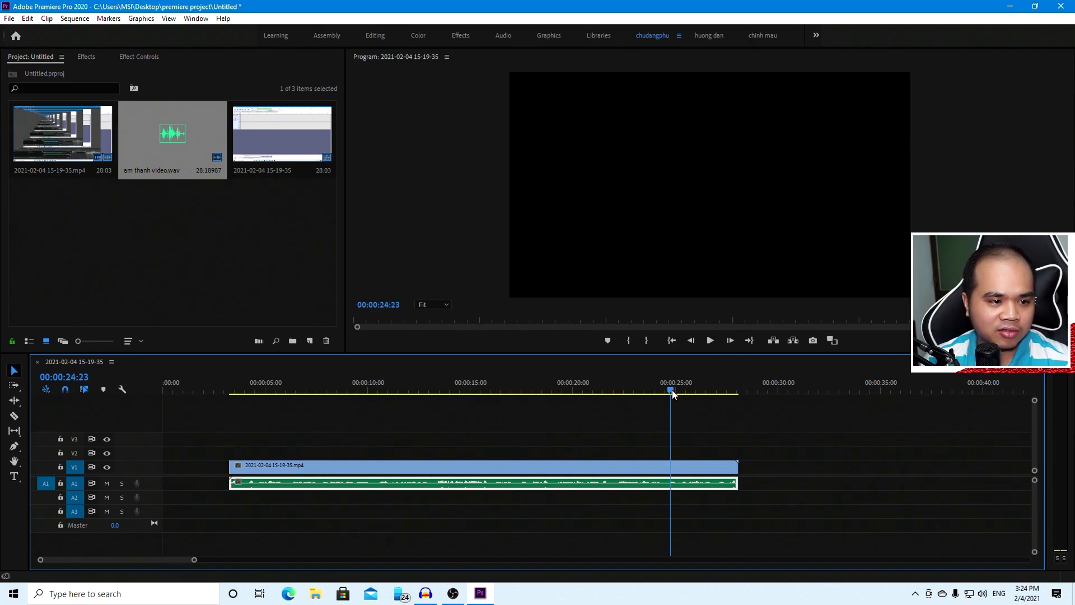
Play the trimmed sequence from its first frame to 00:00:09:08 and look at the processed voice track in Audacity before returning to Premiere Pro
click(672, 389)
click(554, 388)
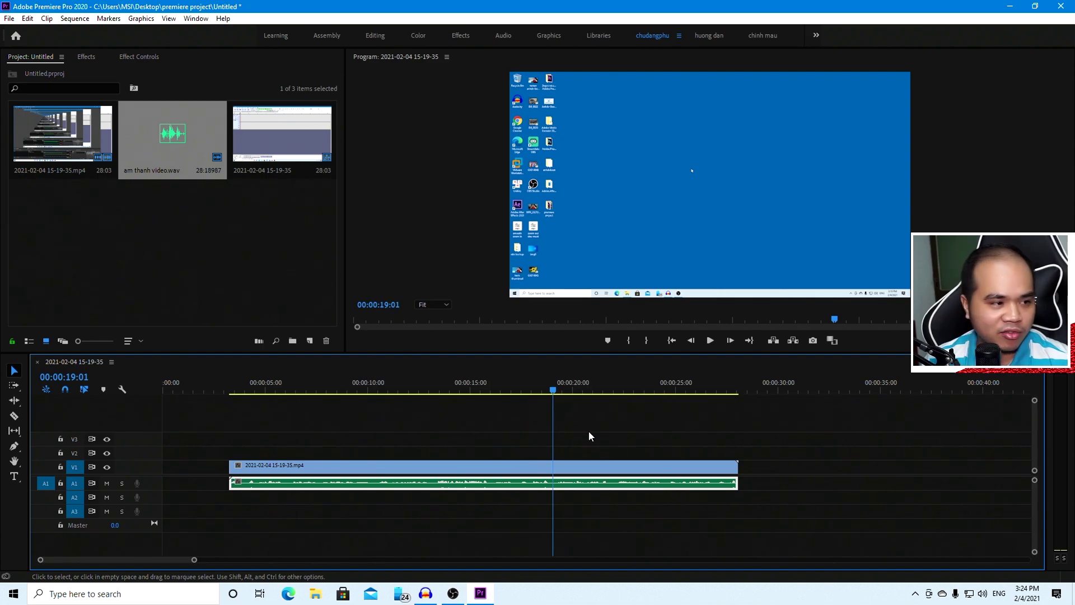
click(231, 390)
key(space)
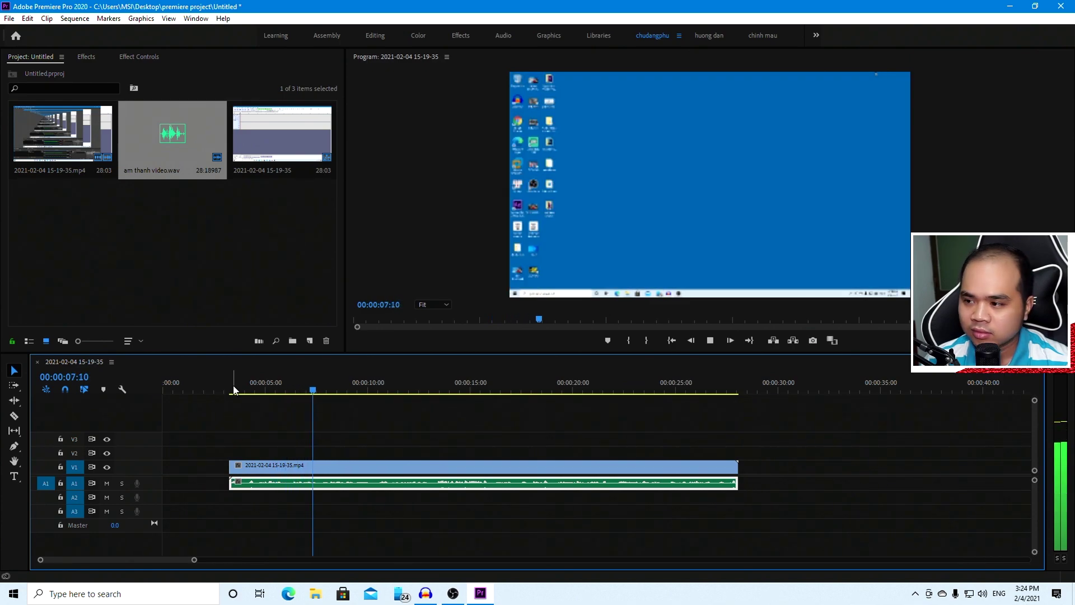
key(space)
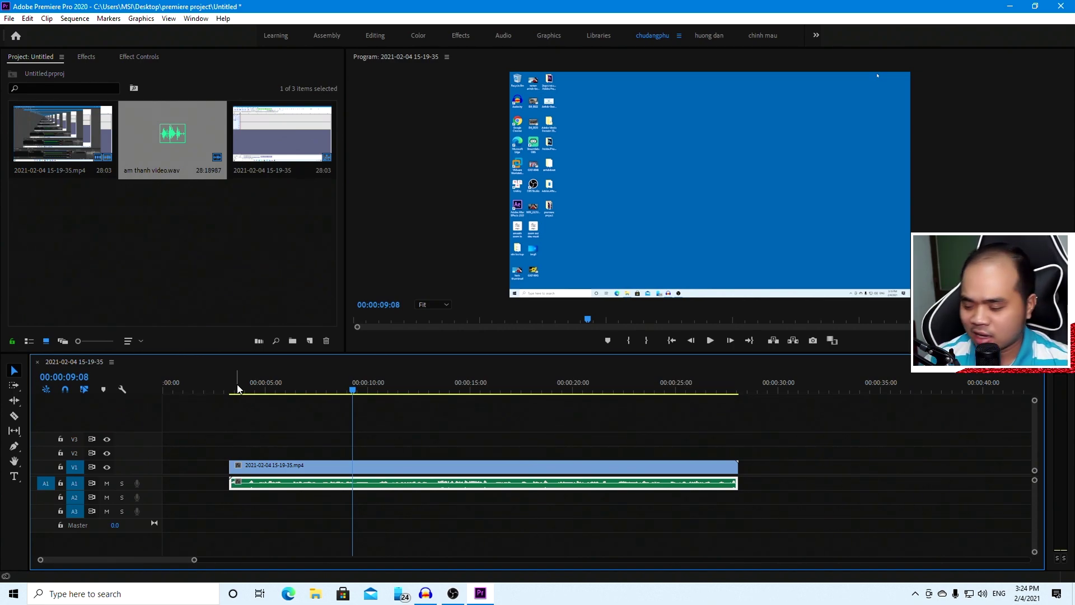
click(421, 596)
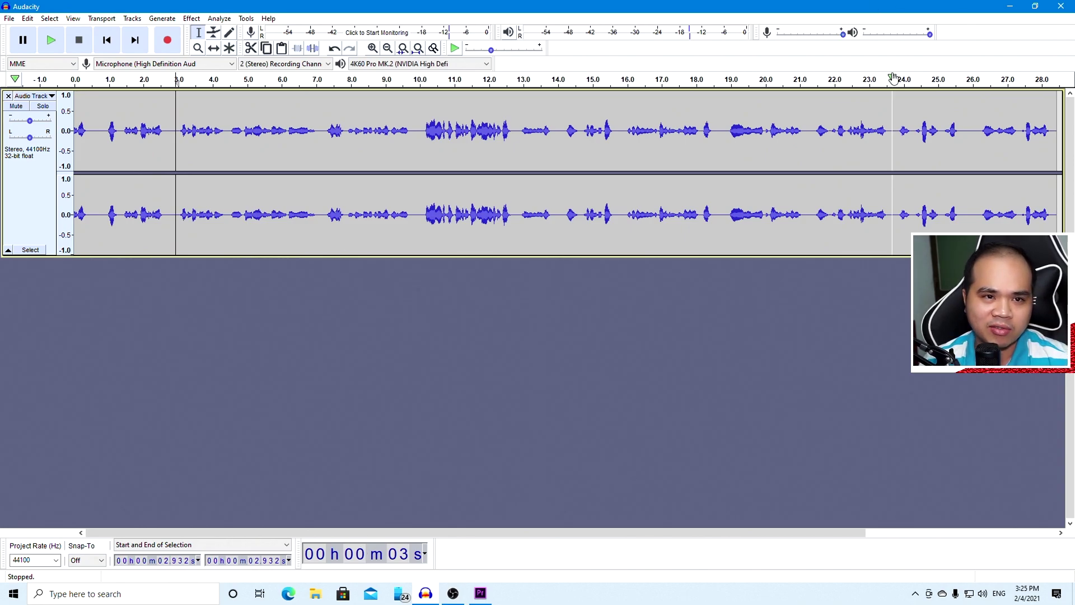
click(1008, 6)
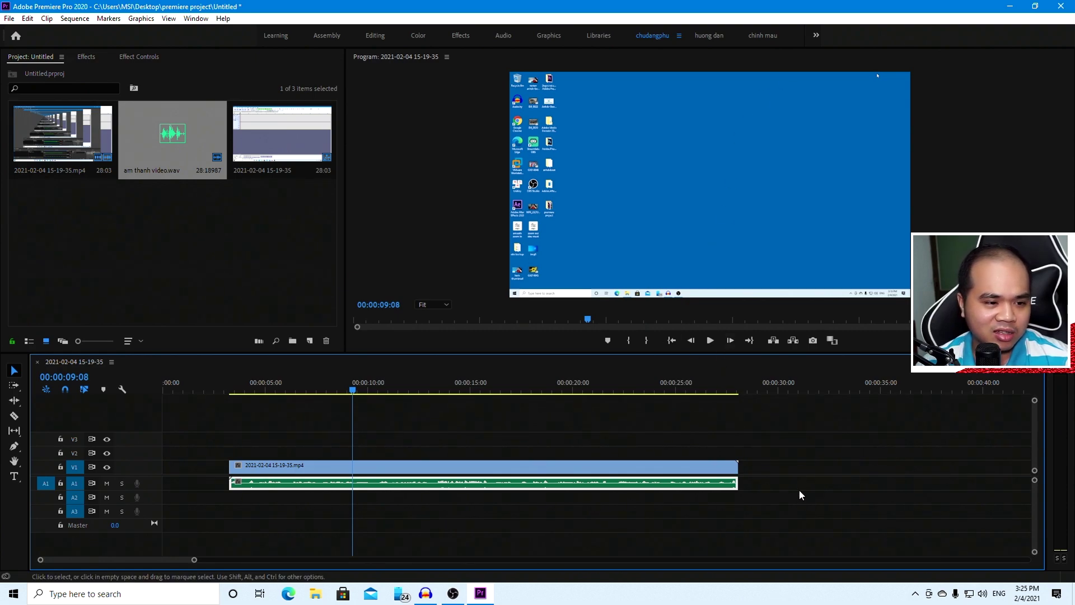
Select the video and voice clips together and move them to the beginning of the sequence
drag(822, 454, 582, 484)
drag(415, 470, 291, 462)
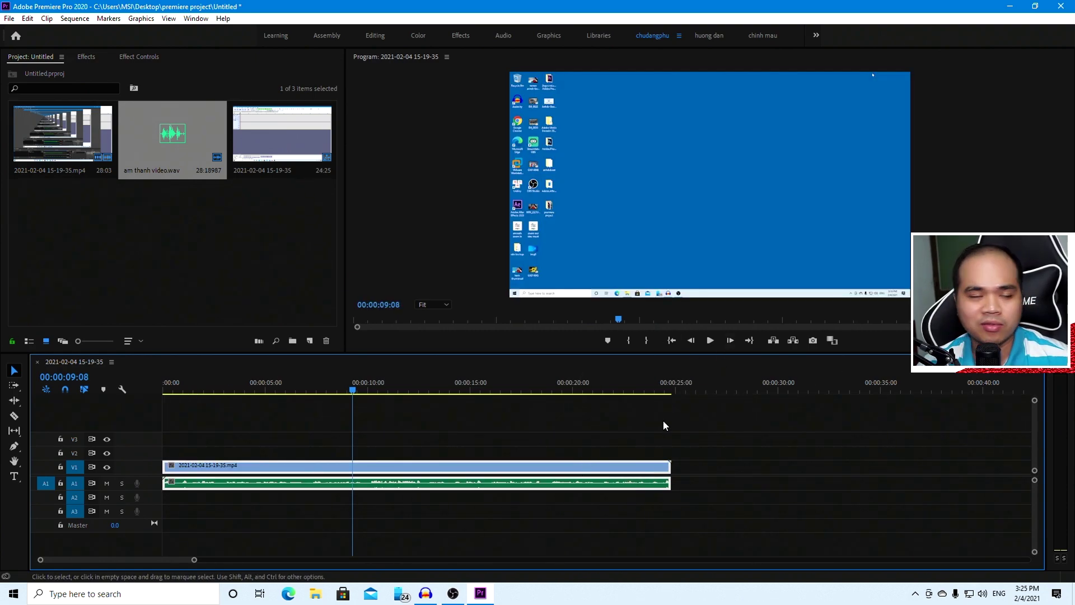
Open the media export settings for the sequence and choose the H.264 format with the YouTube 1080p Full HD preset
click(8, 19)
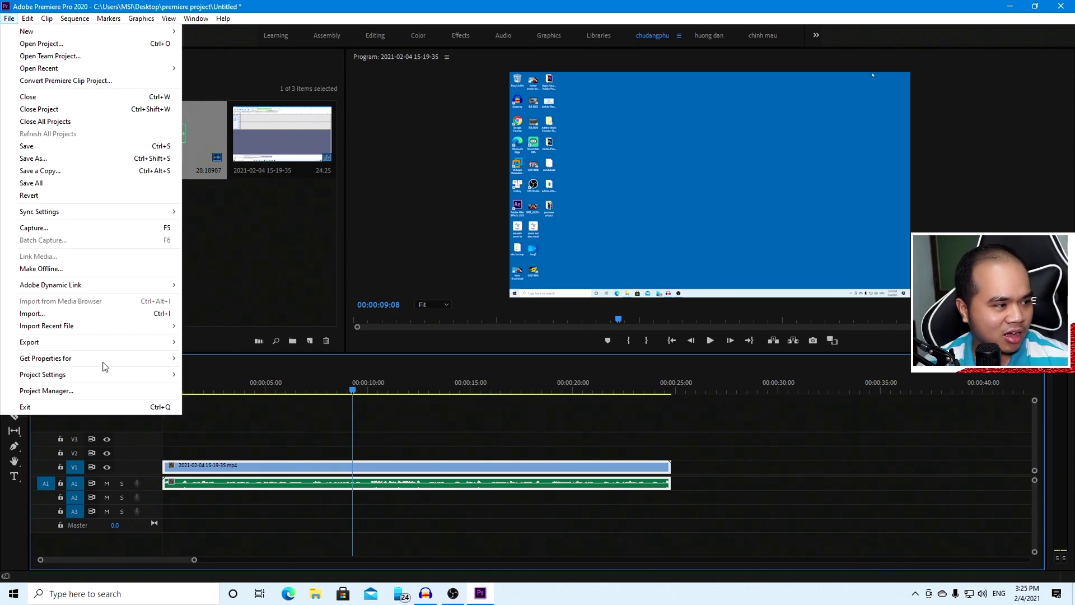
click(240, 338)
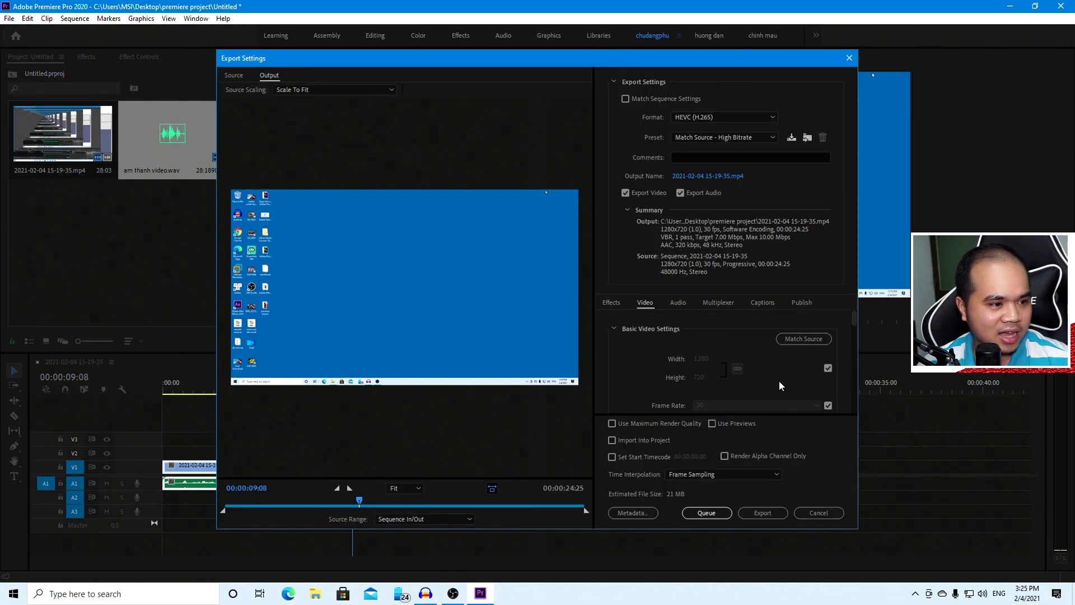
click(722, 143)
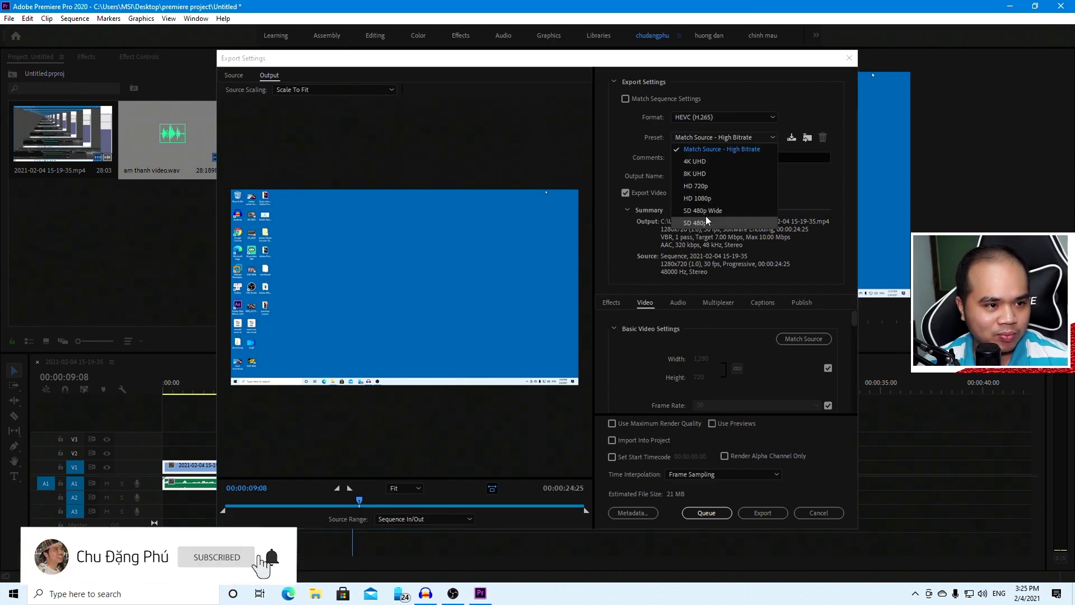
click(752, 118)
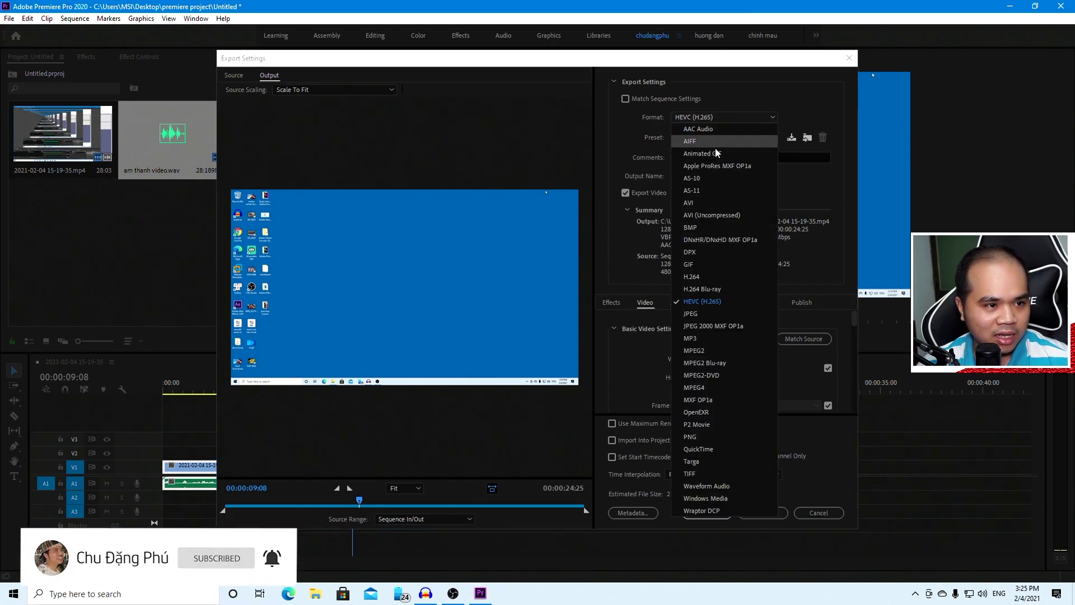
click(692, 277)
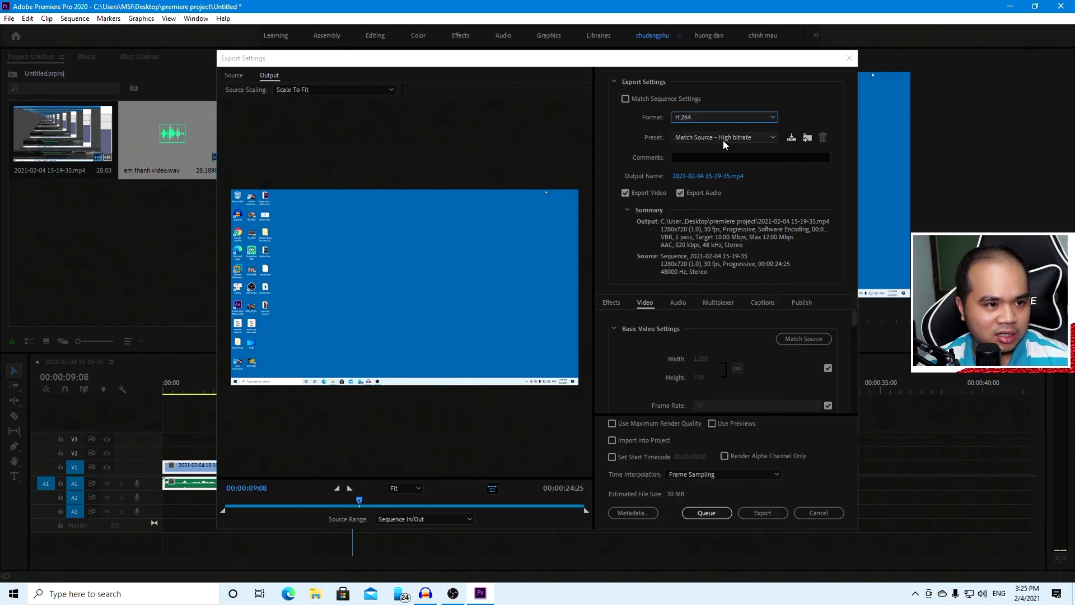
click(723, 140)
scroll(701, 564, down, 3)
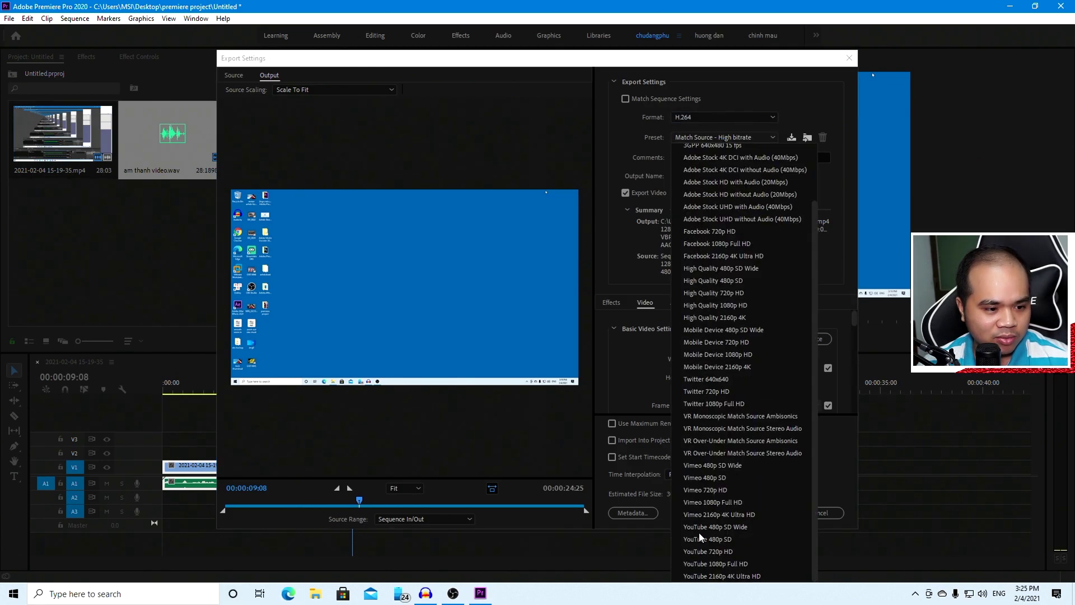
click(728, 562)
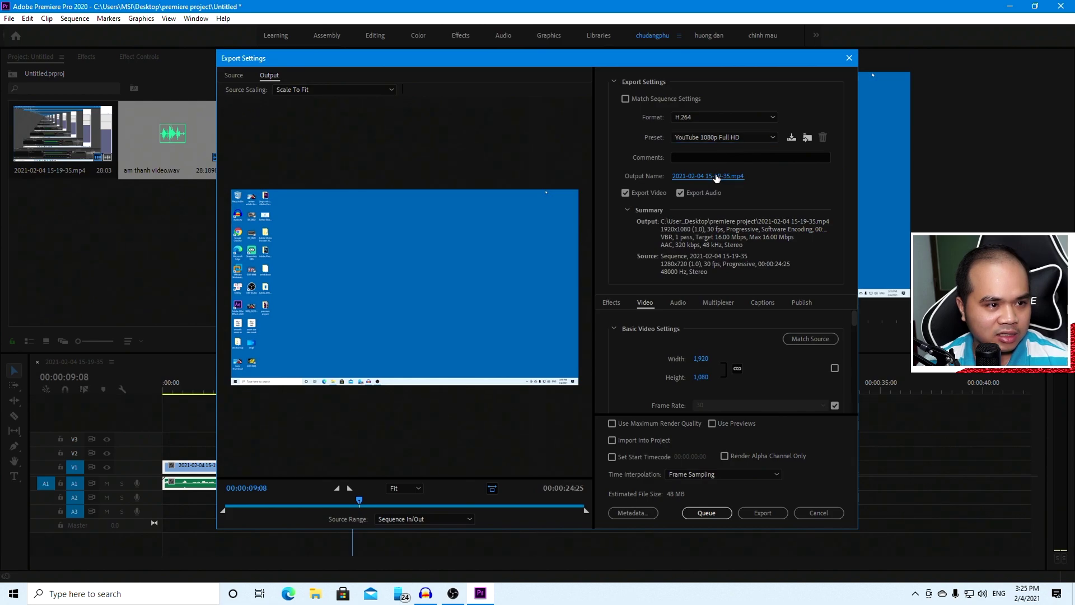
Set the export's output file to test video am thanh hay.mp4 on the Desktop and send it to the encoding queue
click(717, 176)
click(42, 89)
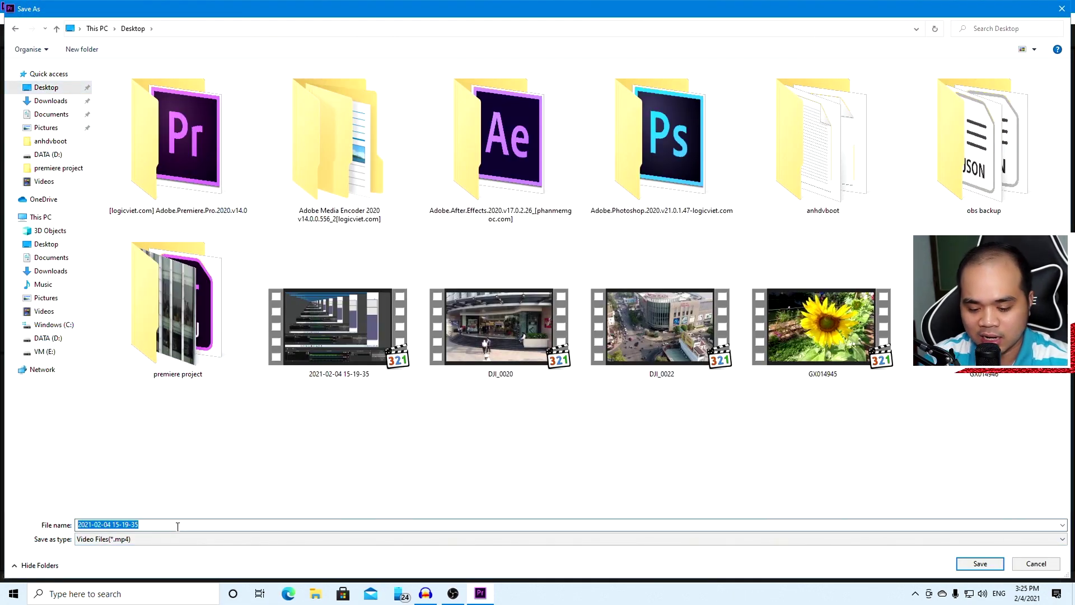
text(test video am thanh hay)
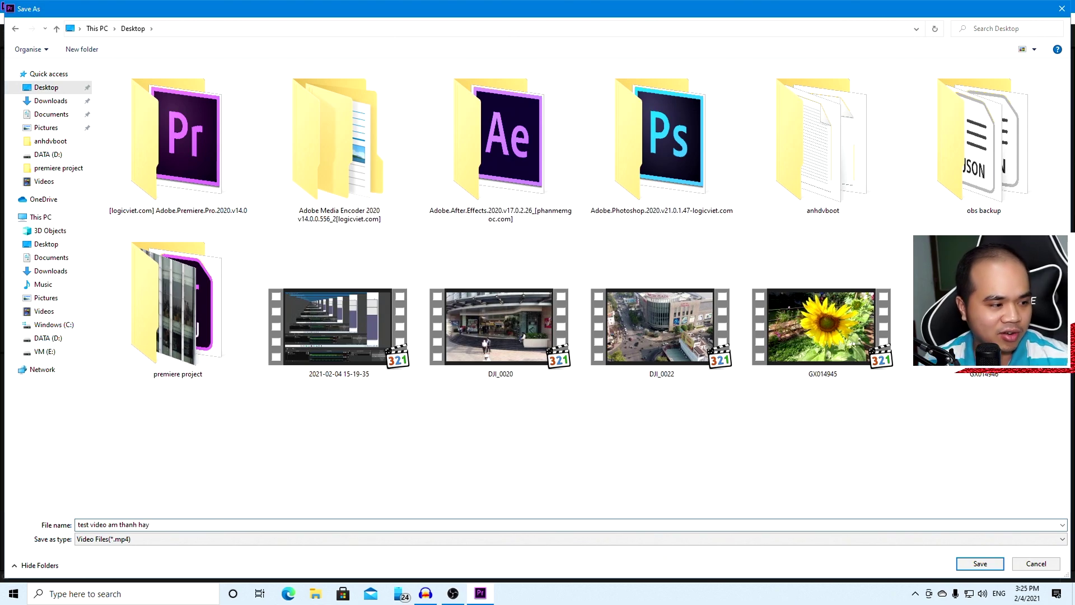
click(974, 564)
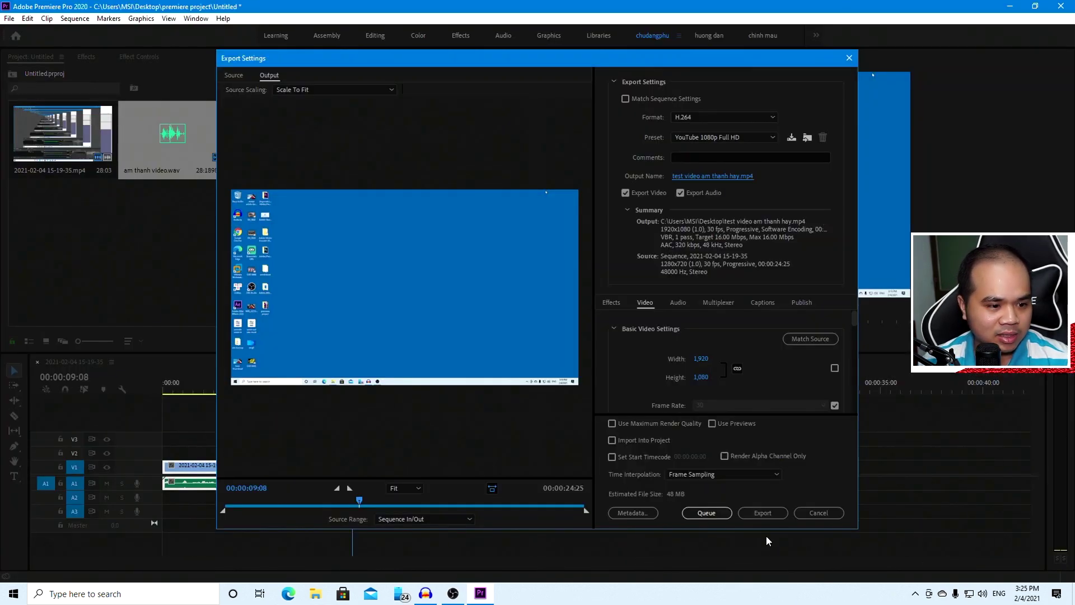
click(721, 513)
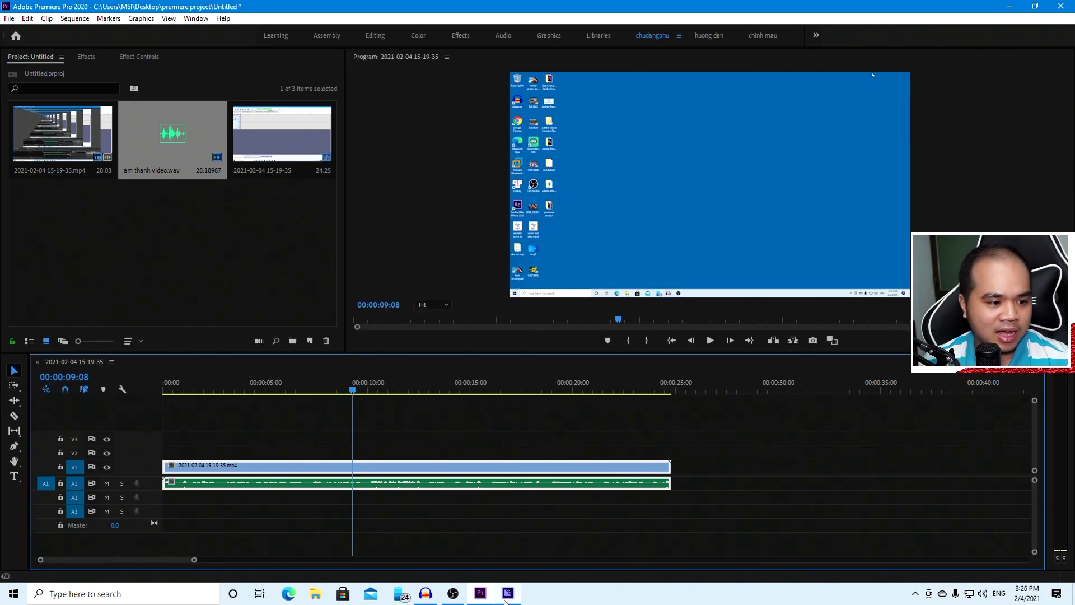
Switch to Adobe Media Encoder, encode the queued test video am thanh hay.mp4, and close Media Encoder
click(507, 595)
click(1006, 6)
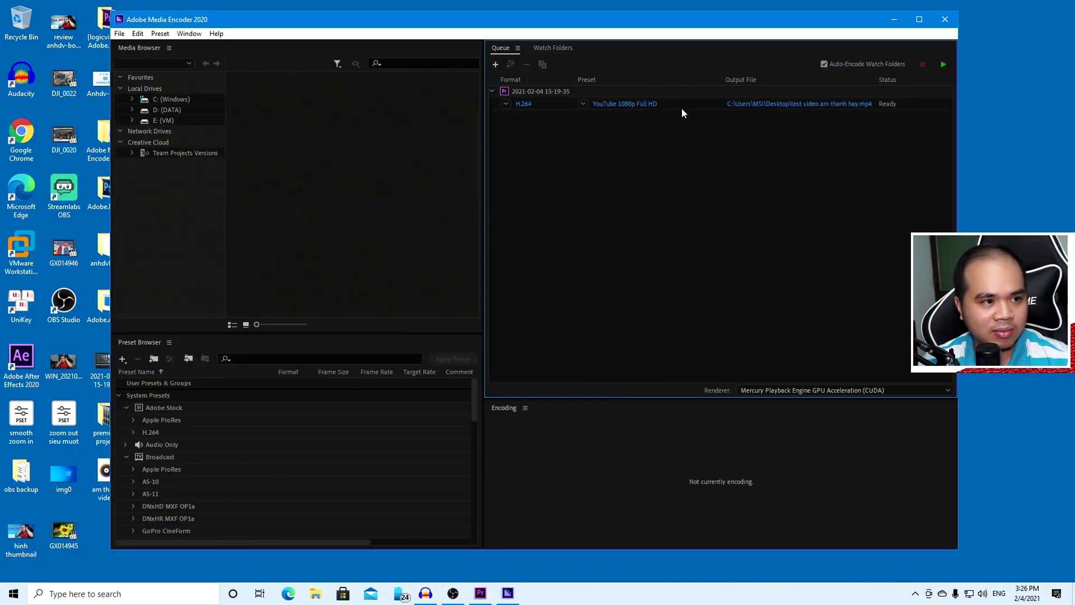
click(683, 106)
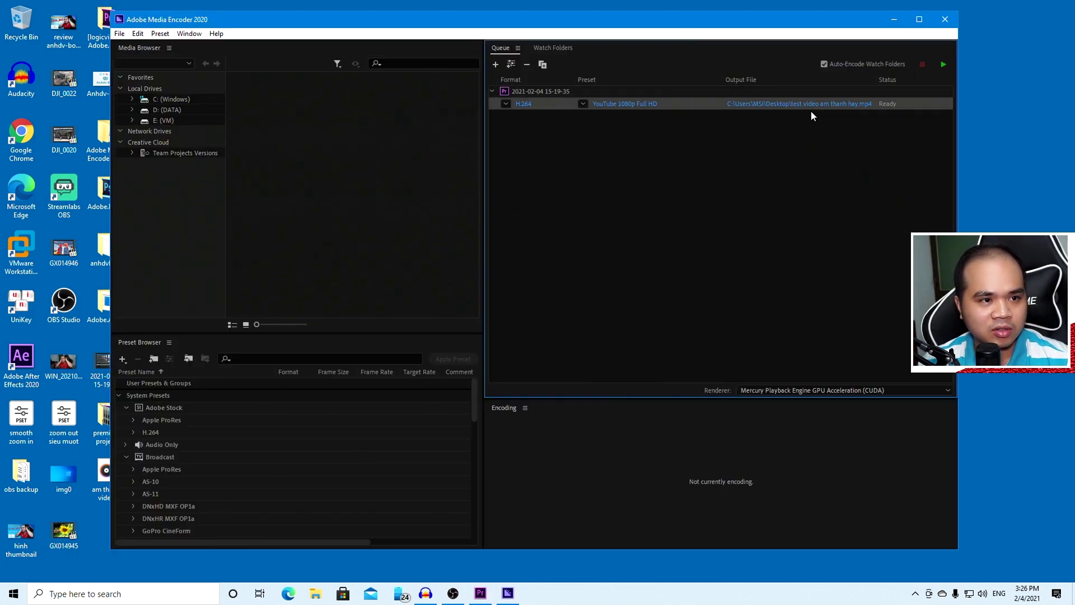
click(944, 66)
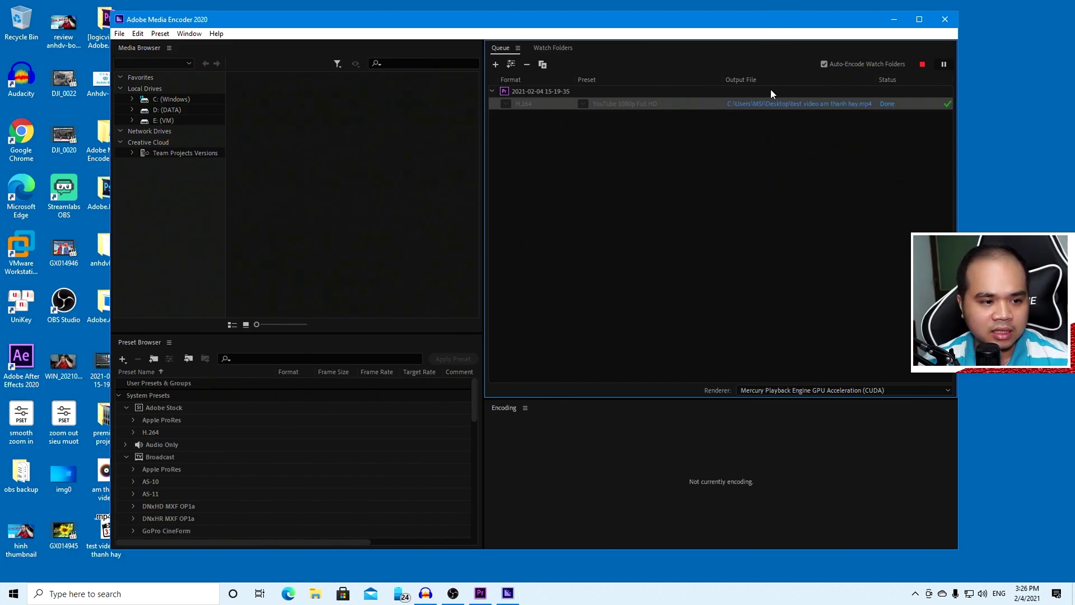
click(944, 20)
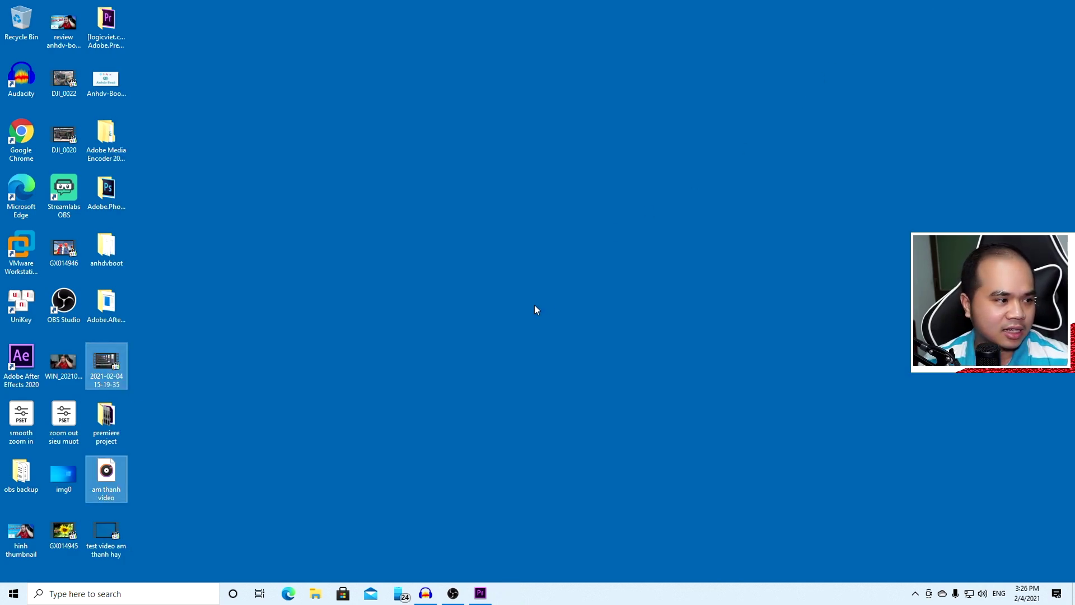
Play the exported video test video am thanh hay from the desktop to its end and close the player
click(117, 549)
double_click(117, 550)
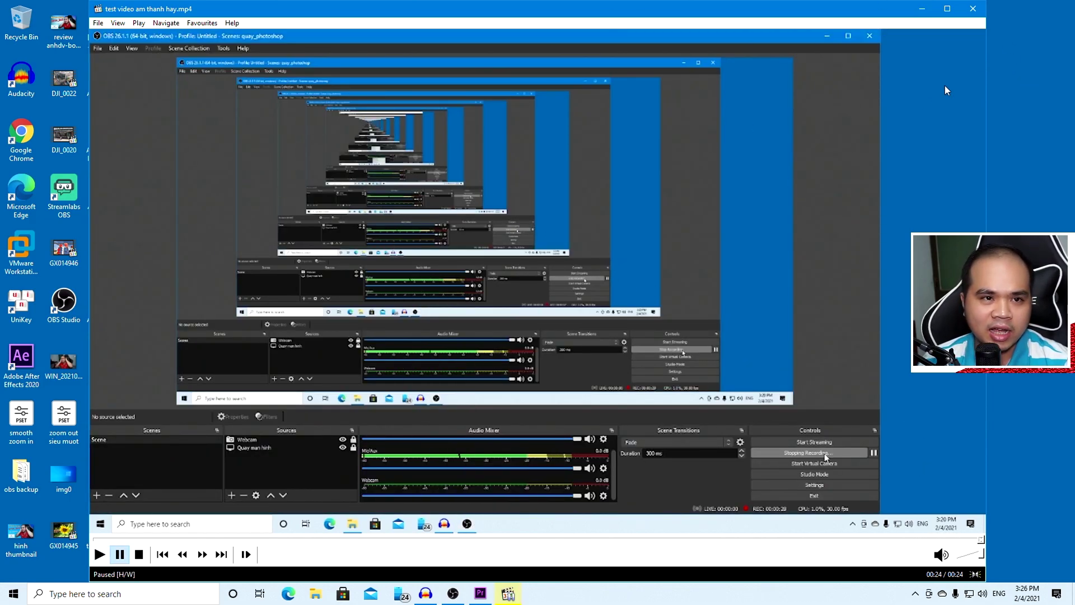
click(973, 9)
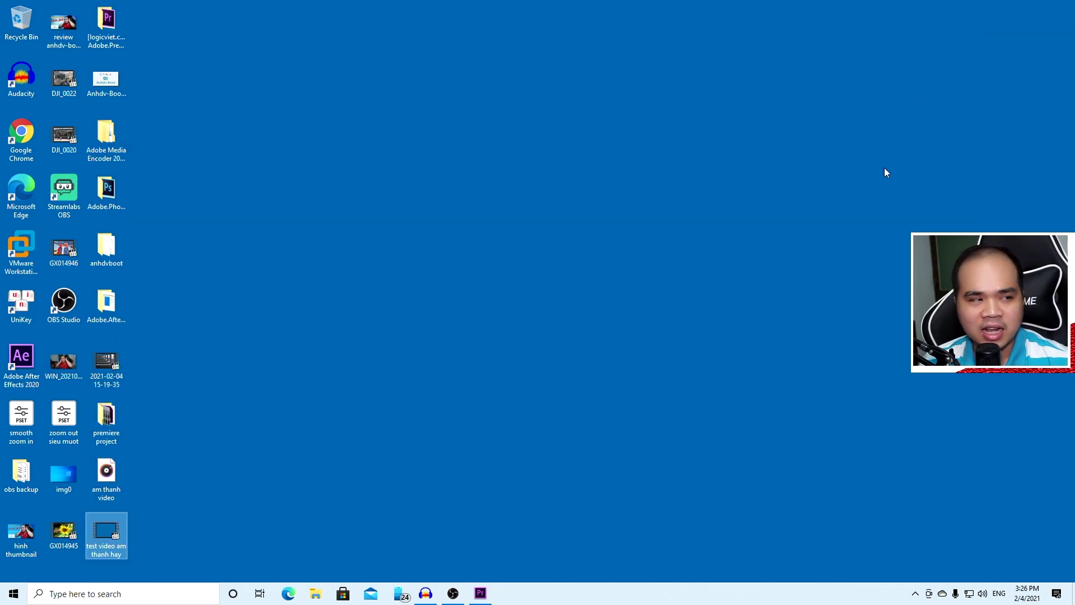